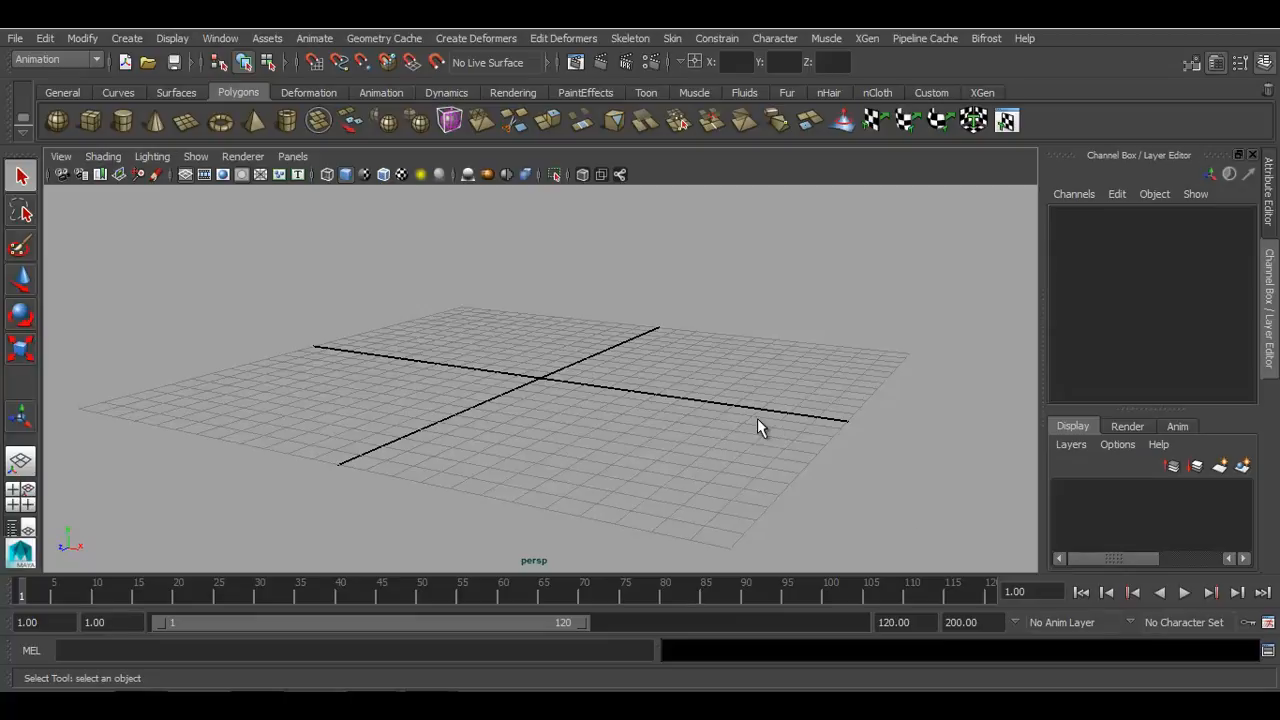
# - Choose the Animation menu set
pyautogui.click(55, 62)
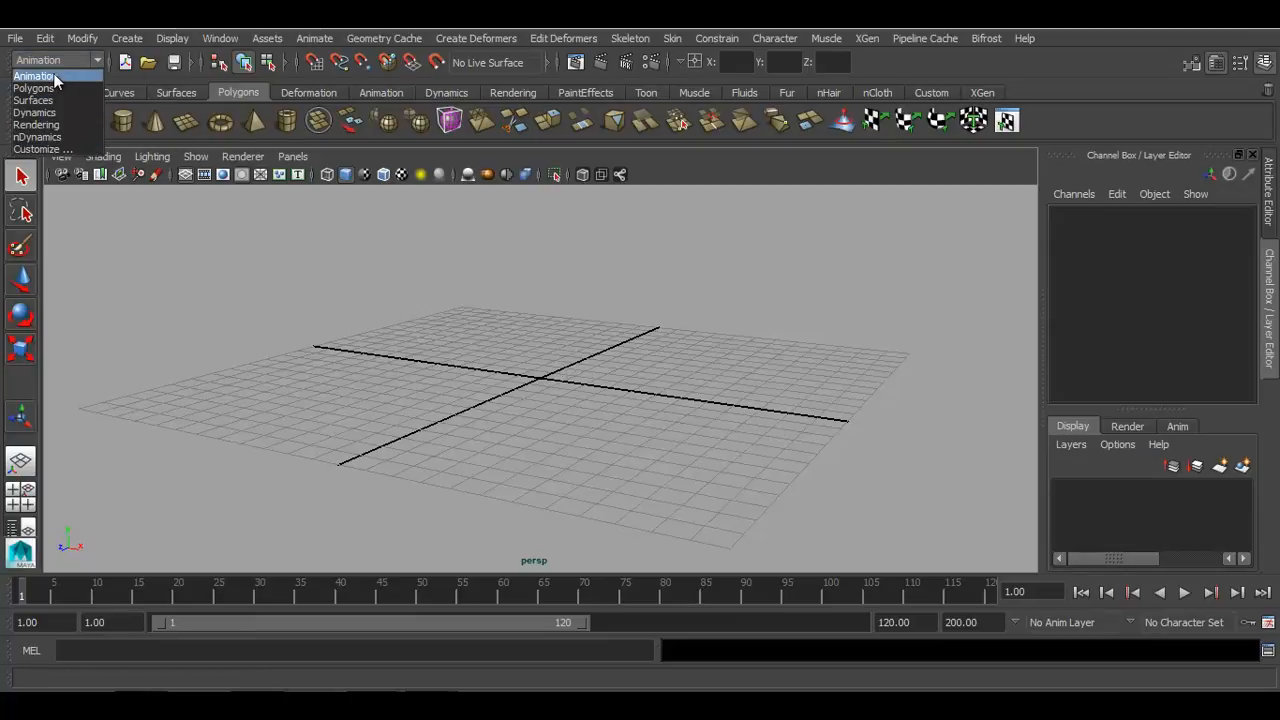
pyautogui.click(55, 77)
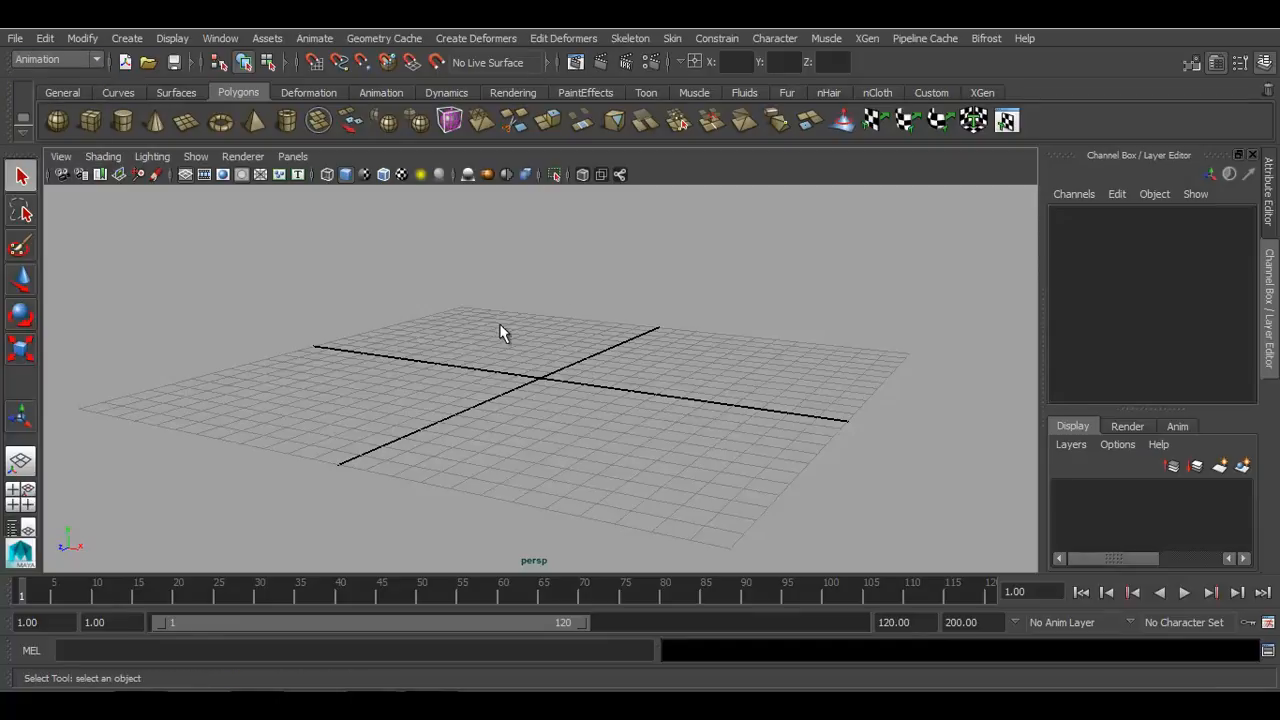
# - Create a polygon sphere near the grid's centre and raise it to about 1.112 in Translate Y
pyautogui.keyDown('alt'); pyautogui.moveTo(494, 330); pyautogui.dragTo(580, 404, button='middle'); pyautogui.keyUp('alt')
pyautogui.keyDown('alt'); pyautogui.moveTo(580, 405); pyautogui.dragTo(591, 413); pyautogui.keyUp('alt')
pyautogui.keyDown('alt'); pyautogui.moveTo(591, 413); pyautogui.dragTo(609, 417, button='right'); pyautogui.keyUp('alt')
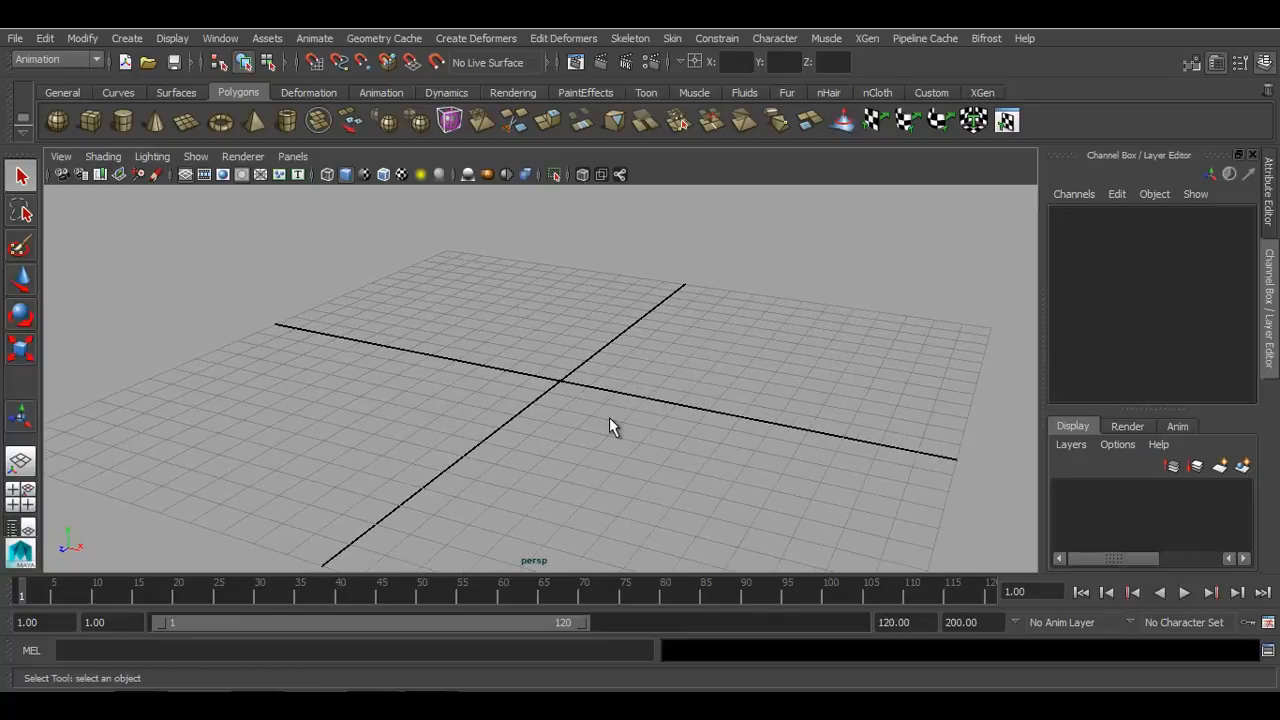
pyautogui.click(60, 122)
pyautogui.keyDown('alt'); pyautogui.moveTo(549, 406); pyautogui.dragTo(570, 350); pyautogui.keyUp('alt')
pyautogui.moveTo(566, 290); pyautogui.dragTo(566, 257)
# - Move the sphere along the X axis to about -11.5, at the grid's far negative X end
pyautogui.keyDown('alt'); pyautogui.moveTo(560, 400); pyautogui.dragTo(633, 437); pyautogui.keyUp('alt')
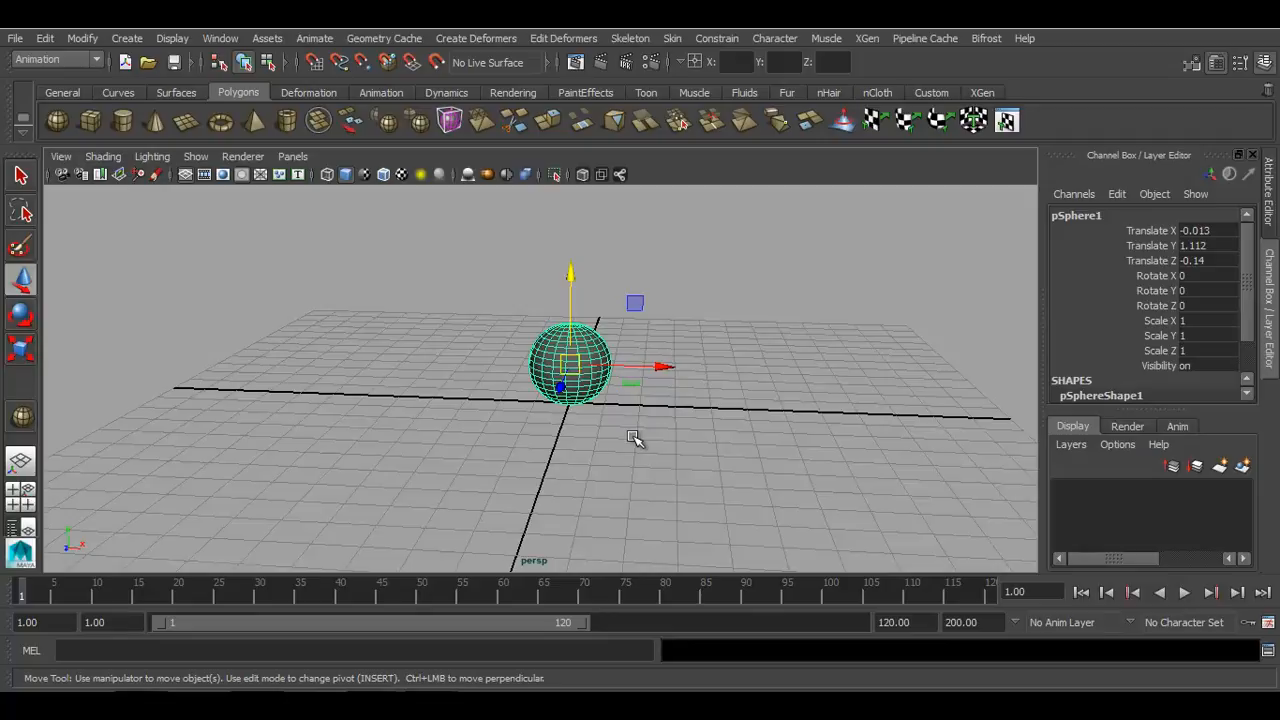
pyautogui.moveTo(664, 366); pyautogui.dragTo(714, 423)
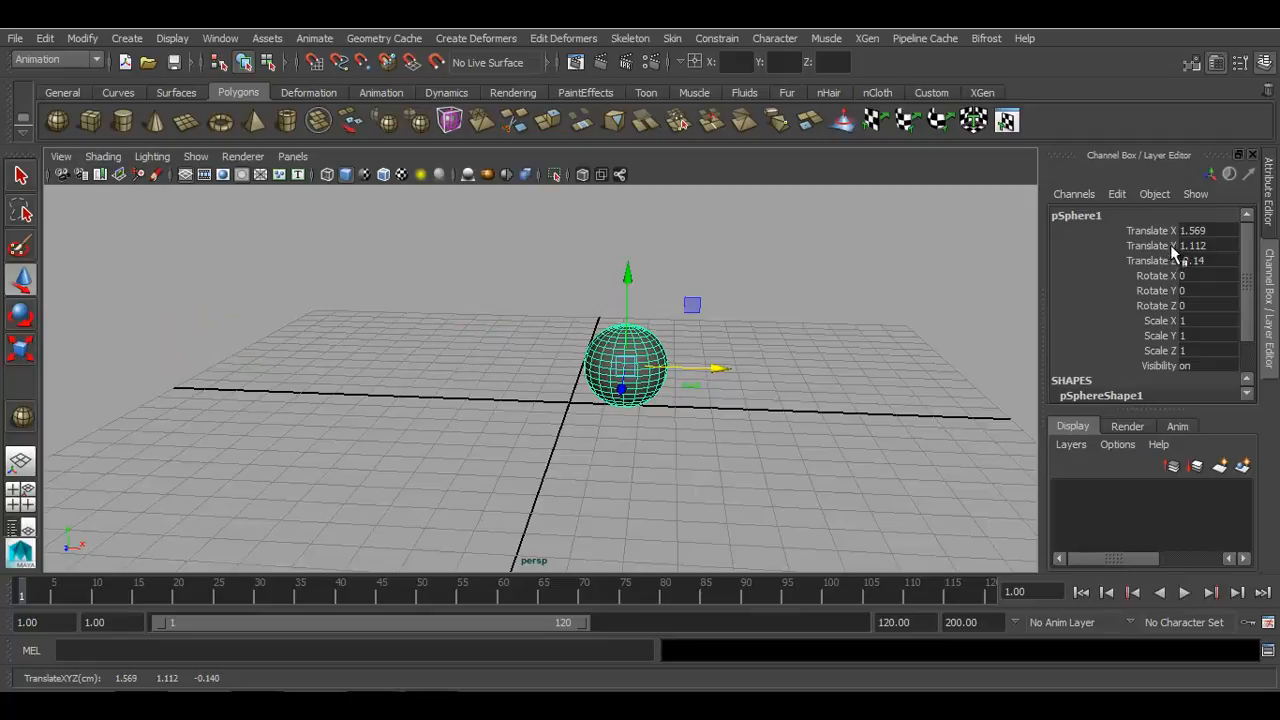
pyautogui.moveTo(720, 371); pyautogui.dragTo(270, 363)
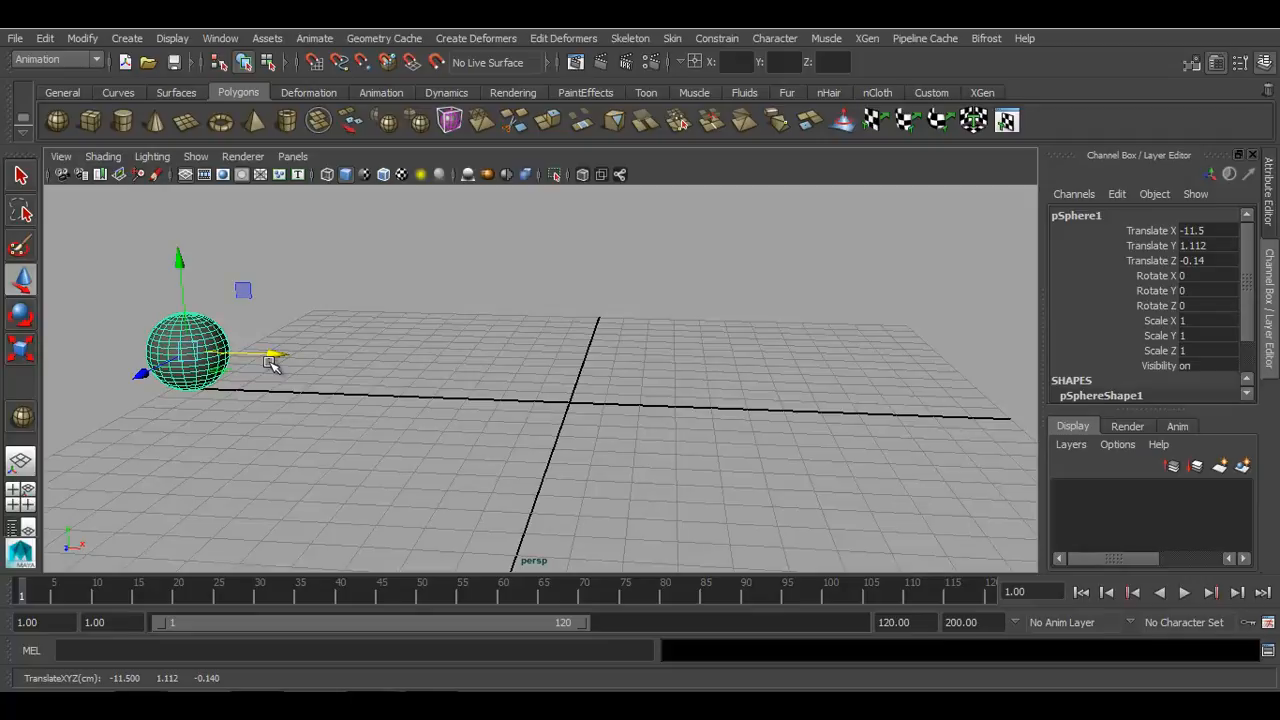
# - Play the animation, stop it, and scrub the timeline back to frame 1
pyautogui.hotkey('alt', 'v')
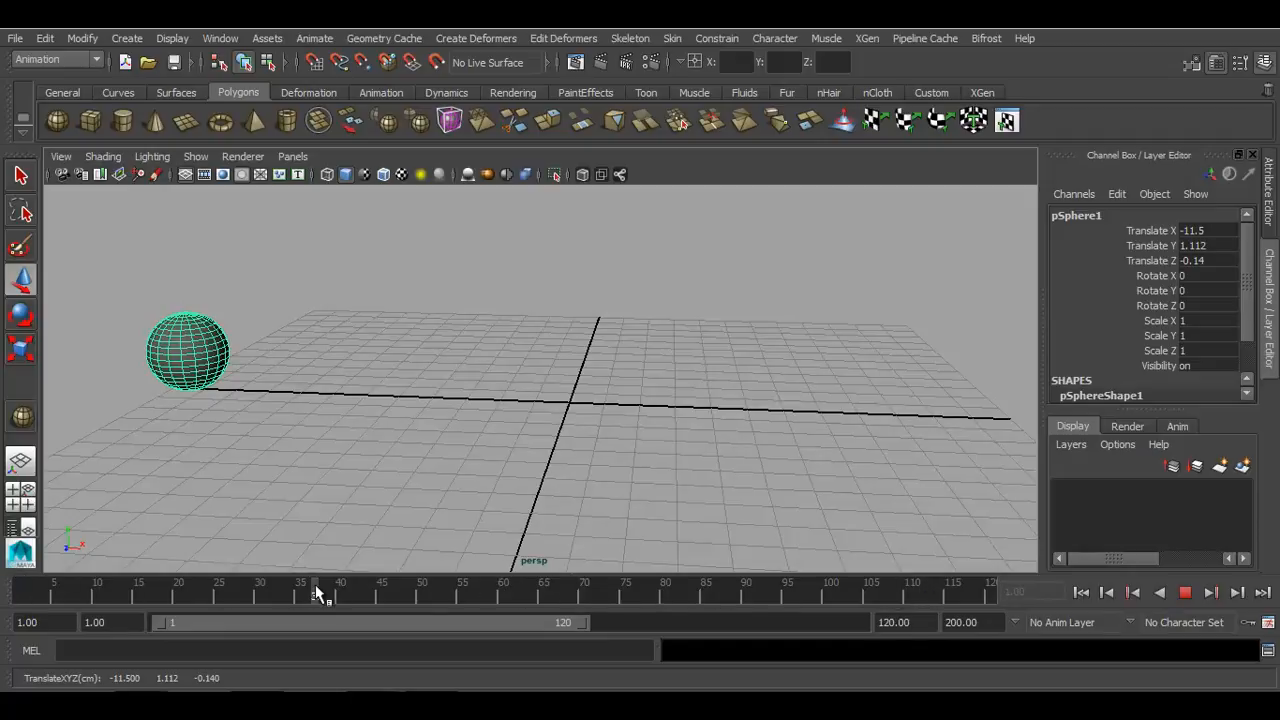
pyautogui.moveTo(192, 597)
pyautogui.mouseDown()
pyautogui.moveTo(15, 598)
pyautogui.moveTo(140, 598)
pyautogui.mouseUp()
pyautogui.moveTo(145, 590); pyautogui.dragTo(89, 589)
pyautogui.moveTo(90, 595); pyautogui.dragTo(27, 600)
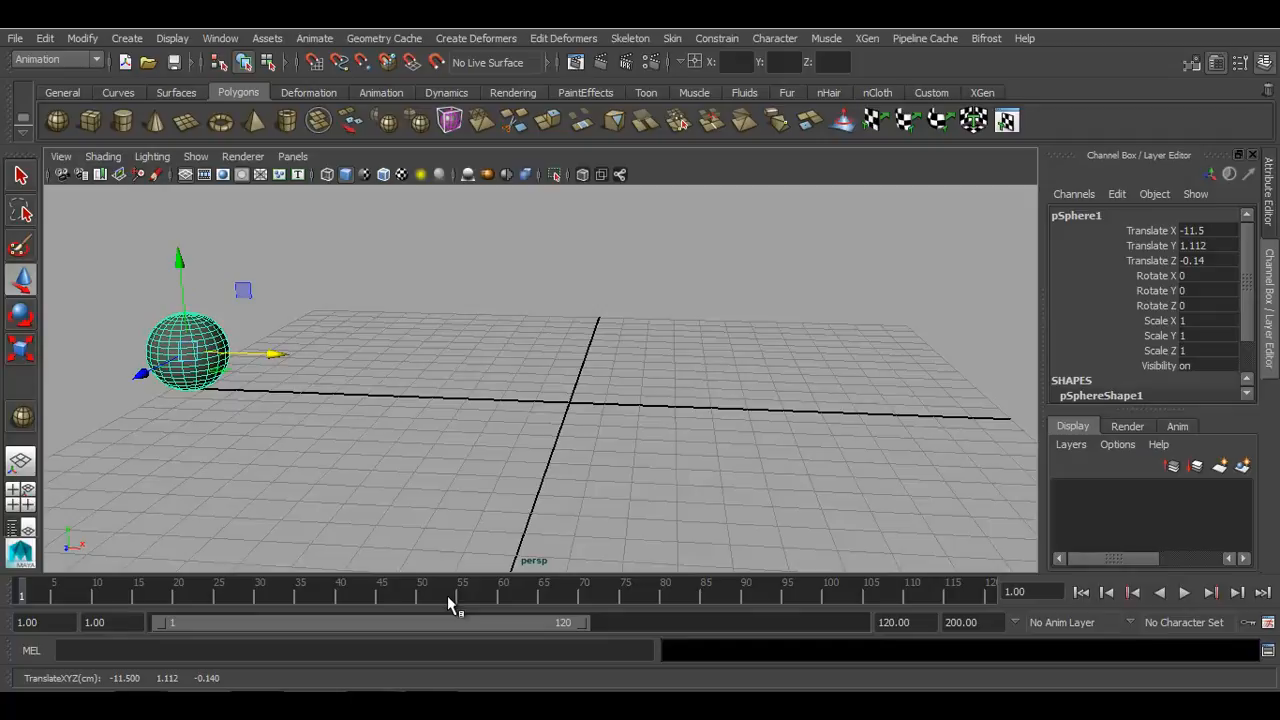
# - Examine the start and end time fields of the animation range and the playback range
pyautogui.click(40, 622)
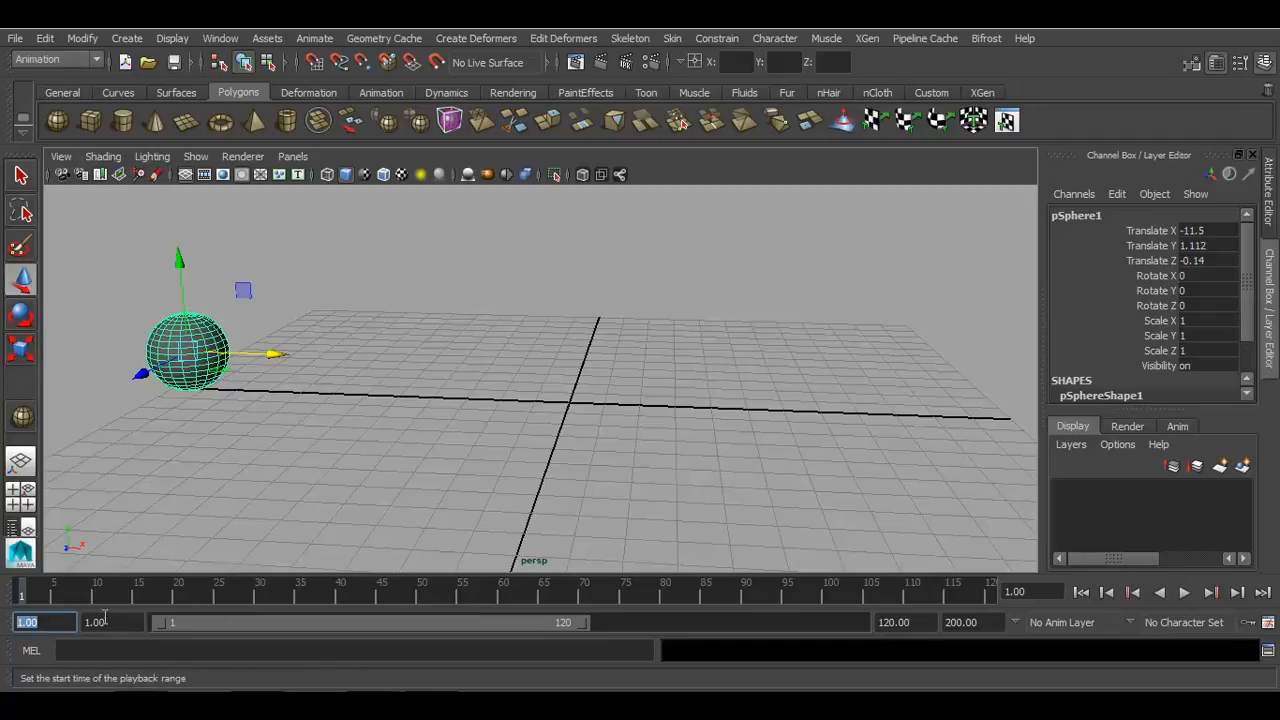
pyautogui.click(880, 624)
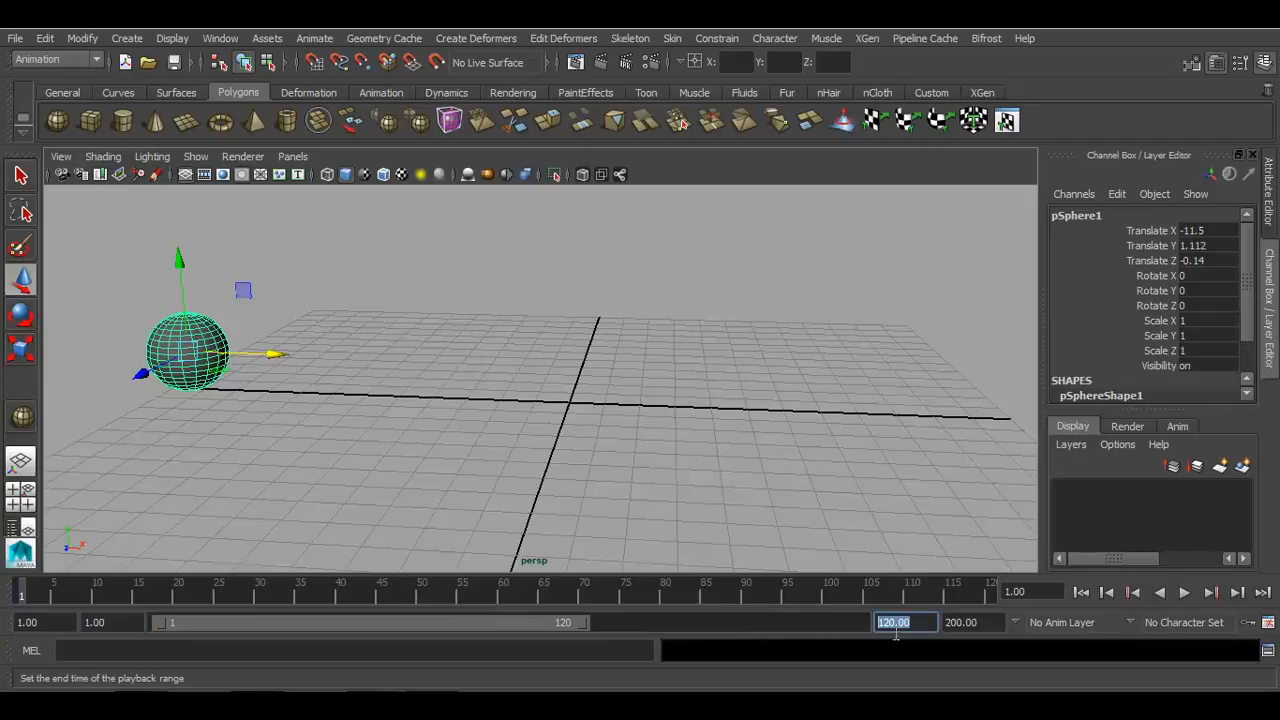
pyautogui.click(984, 622)
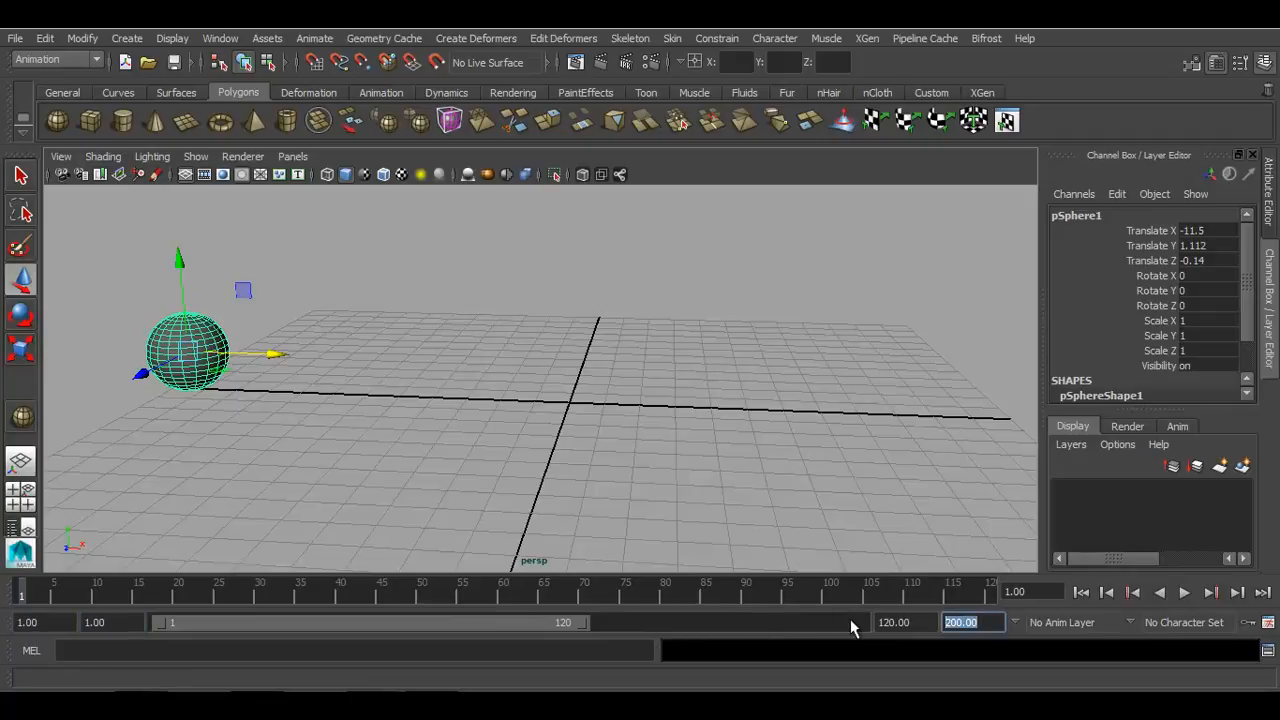
pyautogui.click(58, 624)
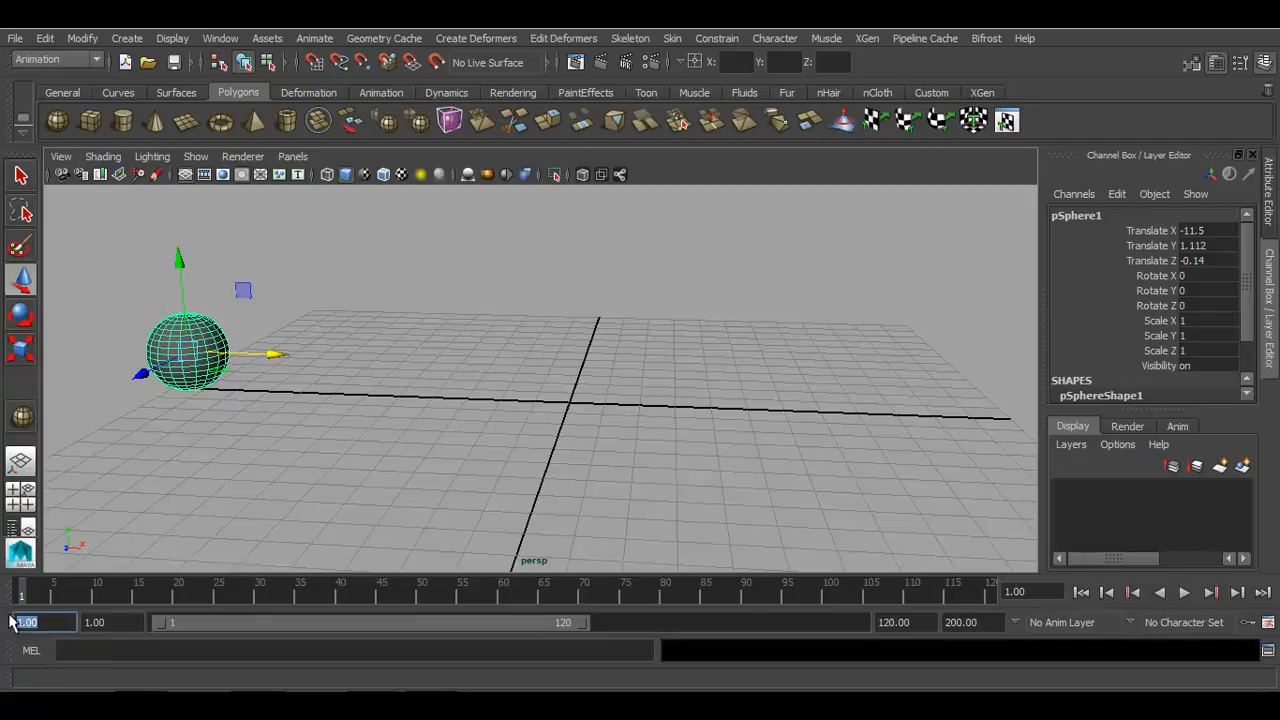
pyautogui.click(134, 622)
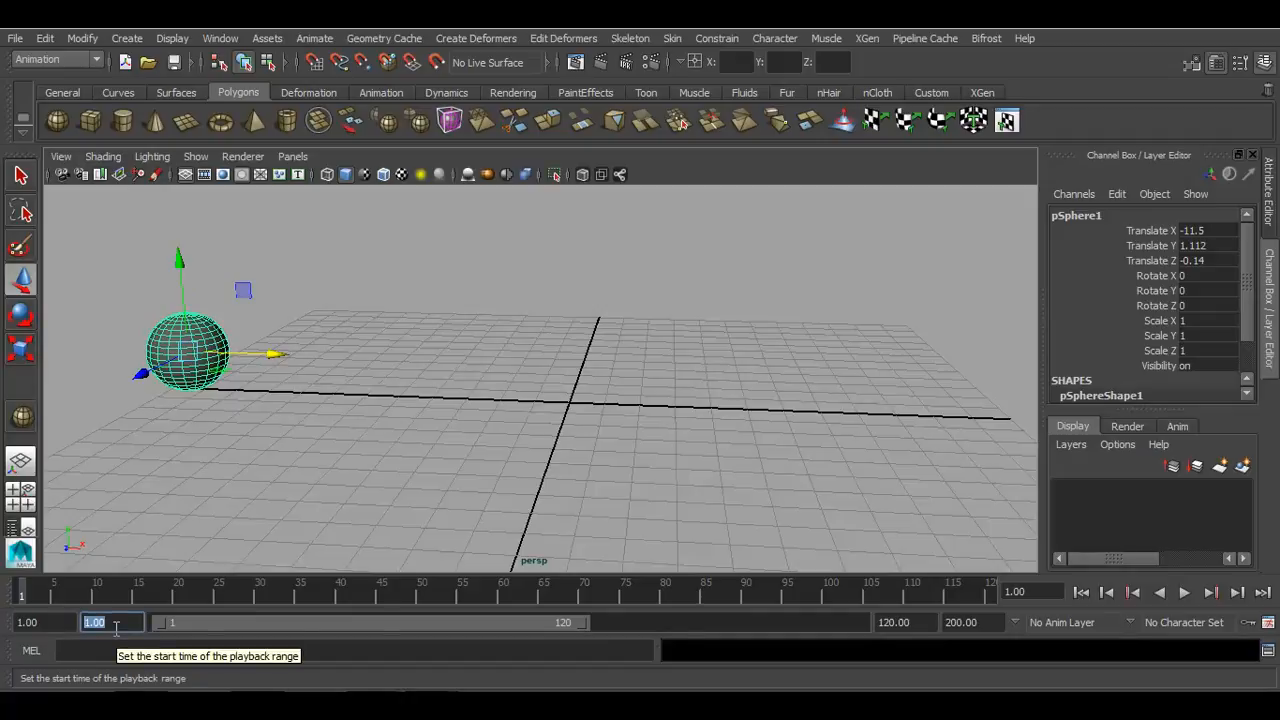
pyautogui.click(928, 622)
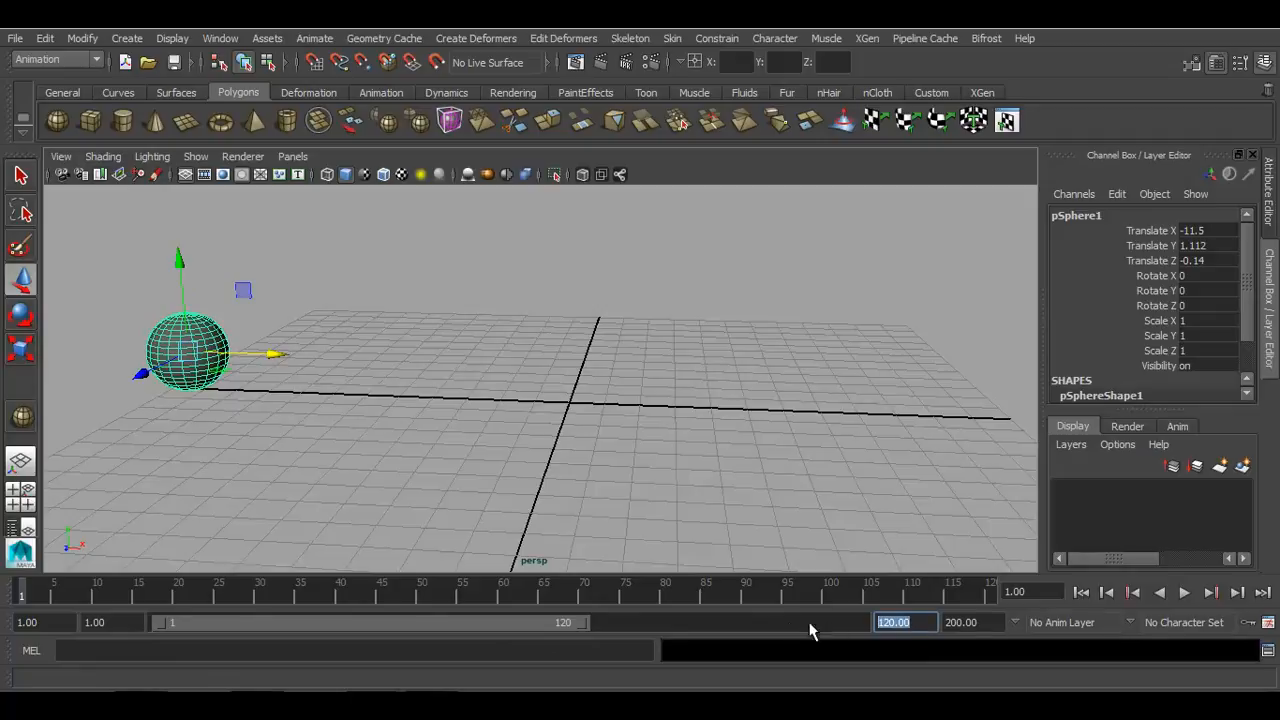
pyautogui.press('Tab')
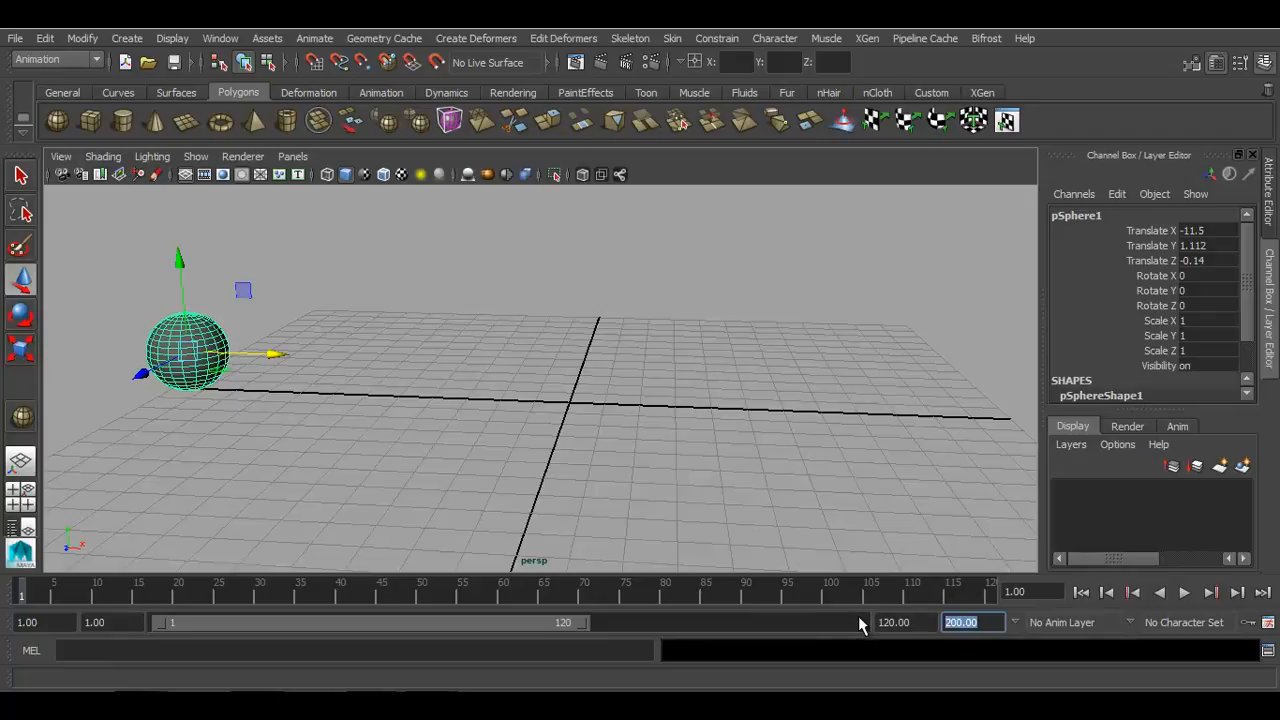
pyautogui.click(112, 622)
pyautogui.press('Tab')
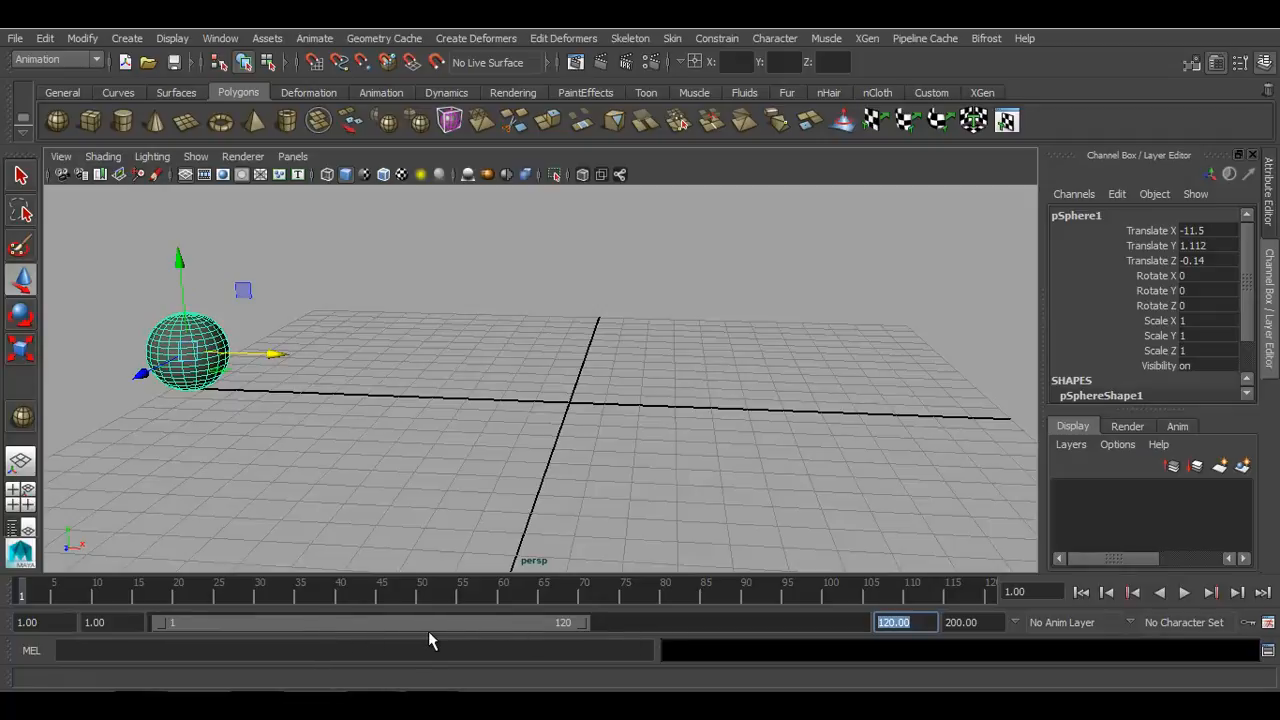
# - Shift the playback range to frames 44–163, and extend both of its ends to cover frames 1 to 200
pyautogui.moveTo(451, 634); pyautogui.dragTo(603, 638)
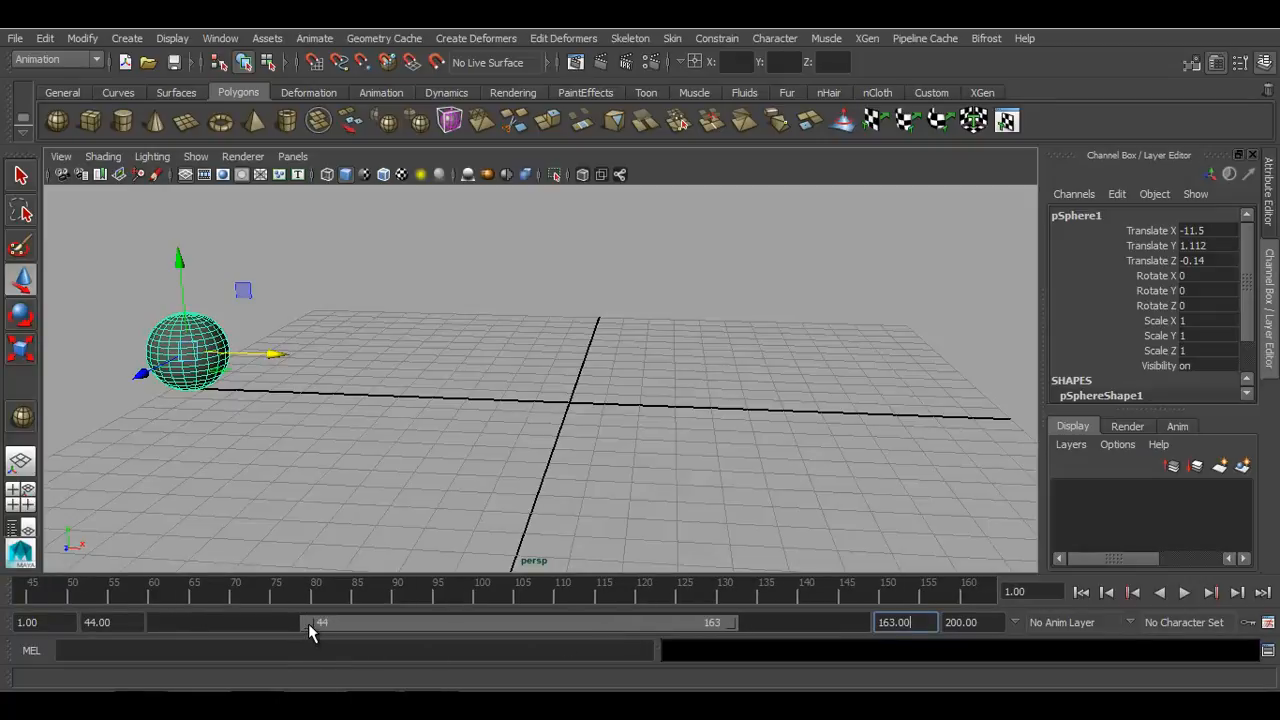
pyautogui.moveTo(308, 623); pyautogui.dragTo(157, 621)
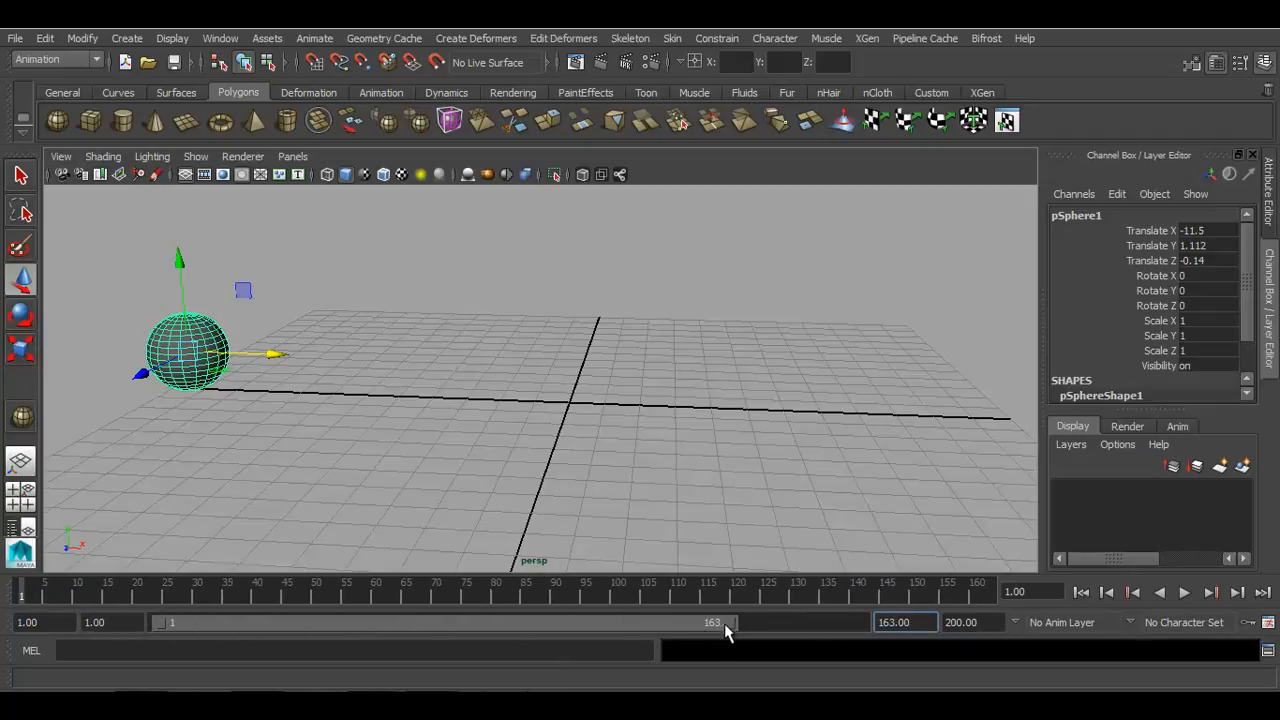
pyautogui.moveTo(728, 621); pyautogui.dragTo(869, 628)
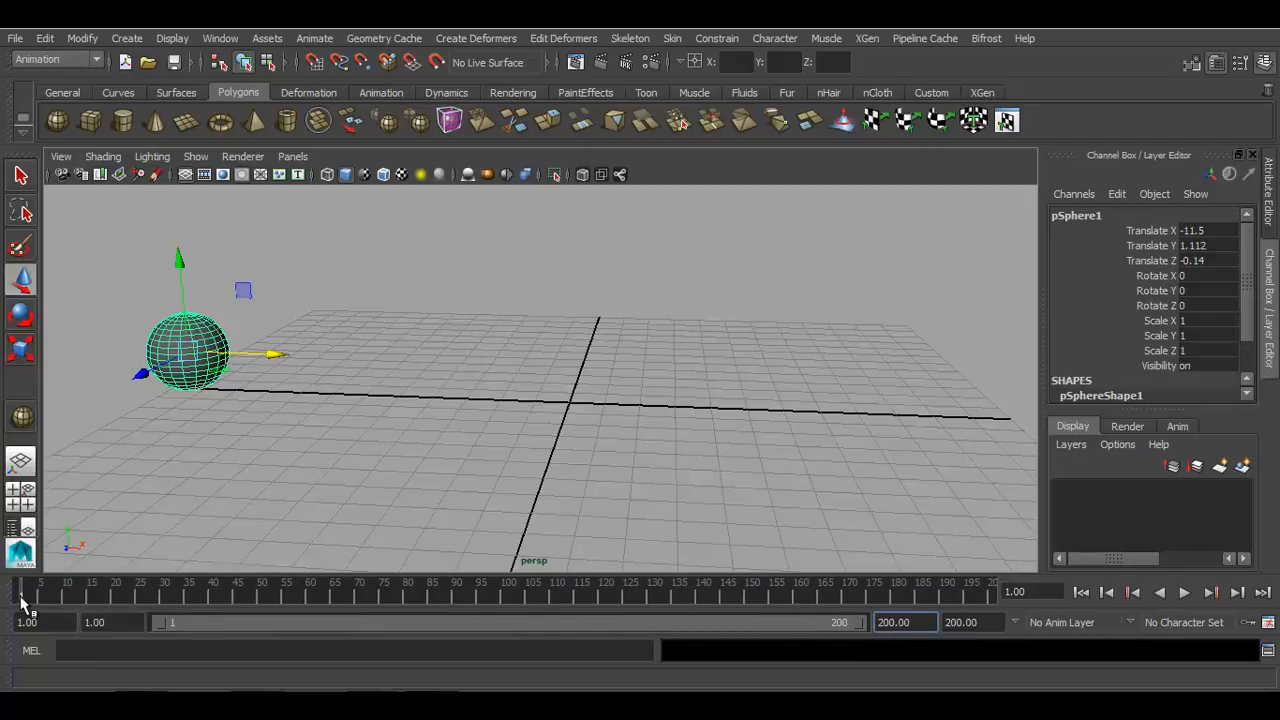
# - Set the animation end time to frame 25
pyautogui.moveTo(973, 621); pyautogui.dragTo(822, 621)
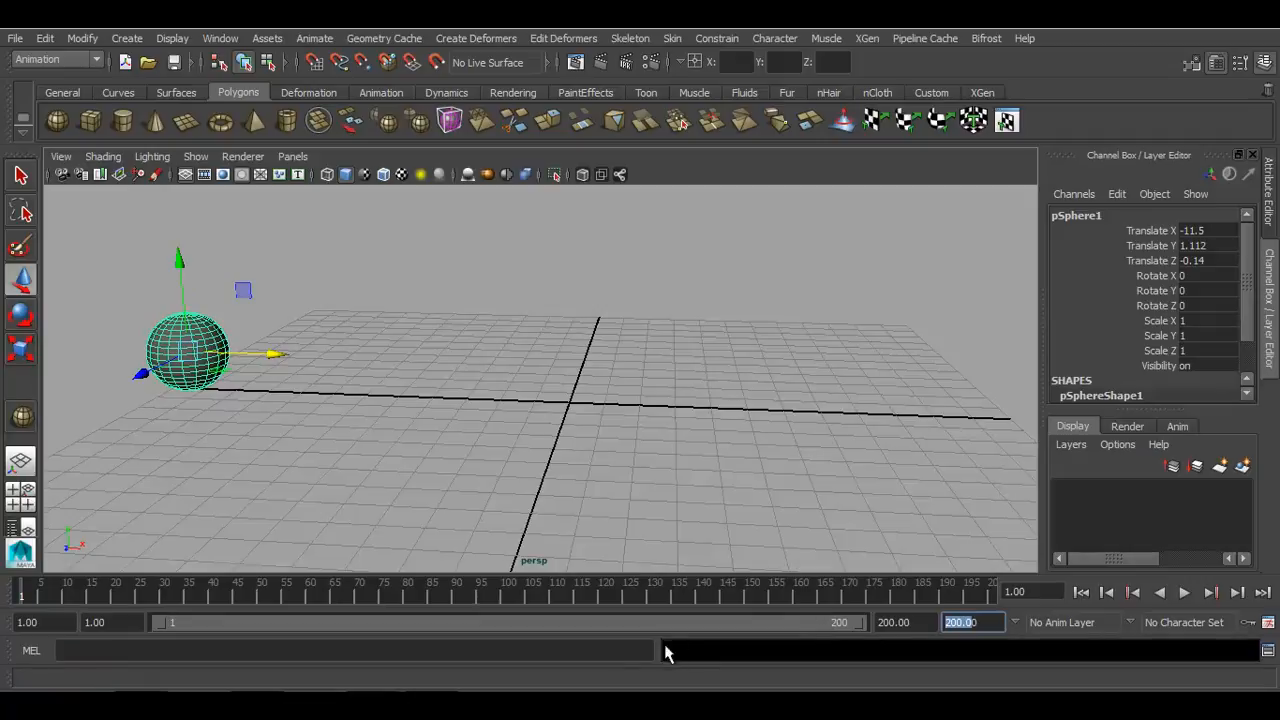
pyautogui.moveTo(55, 622); pyautogui.dragTo(3, 633)
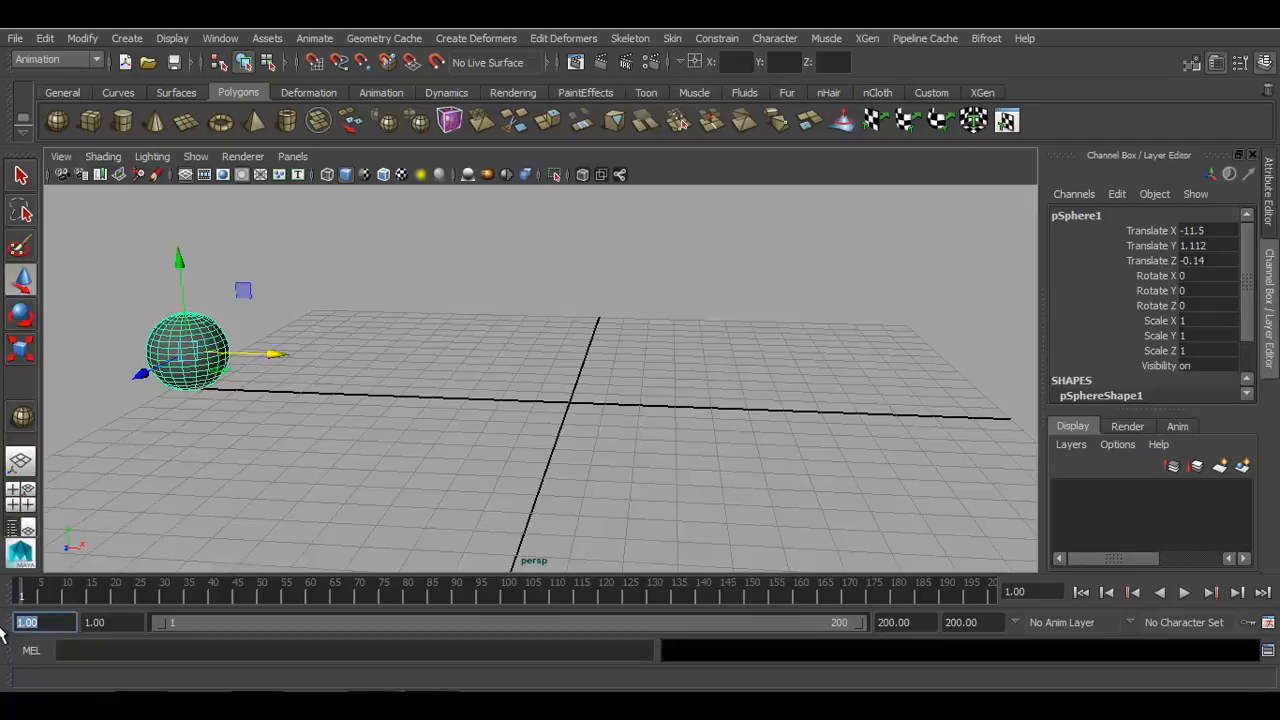
pyautogui.moveTo(1003, 623); pyautogui.dragTo(797, 628)
pyautogui.write('25')
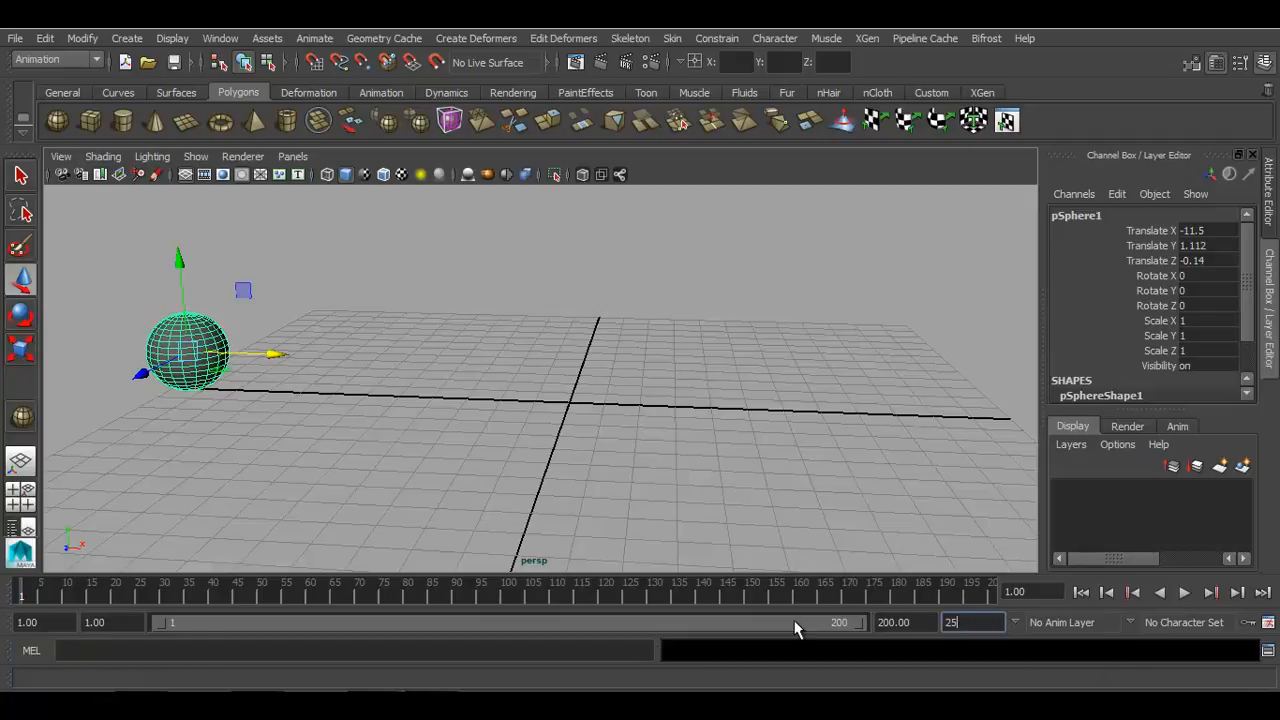
pyautogui.press('Return')
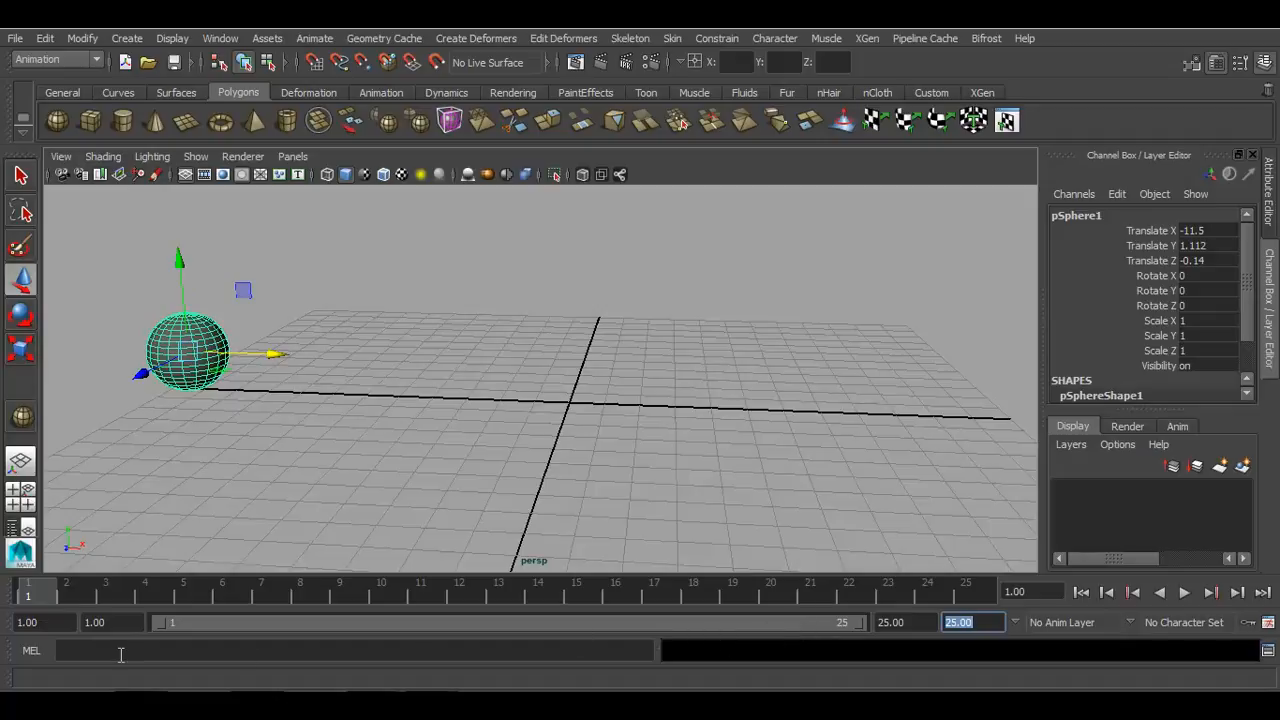
# - Set the playback range's start time to frame 5
pyautogui.click(110, 621)
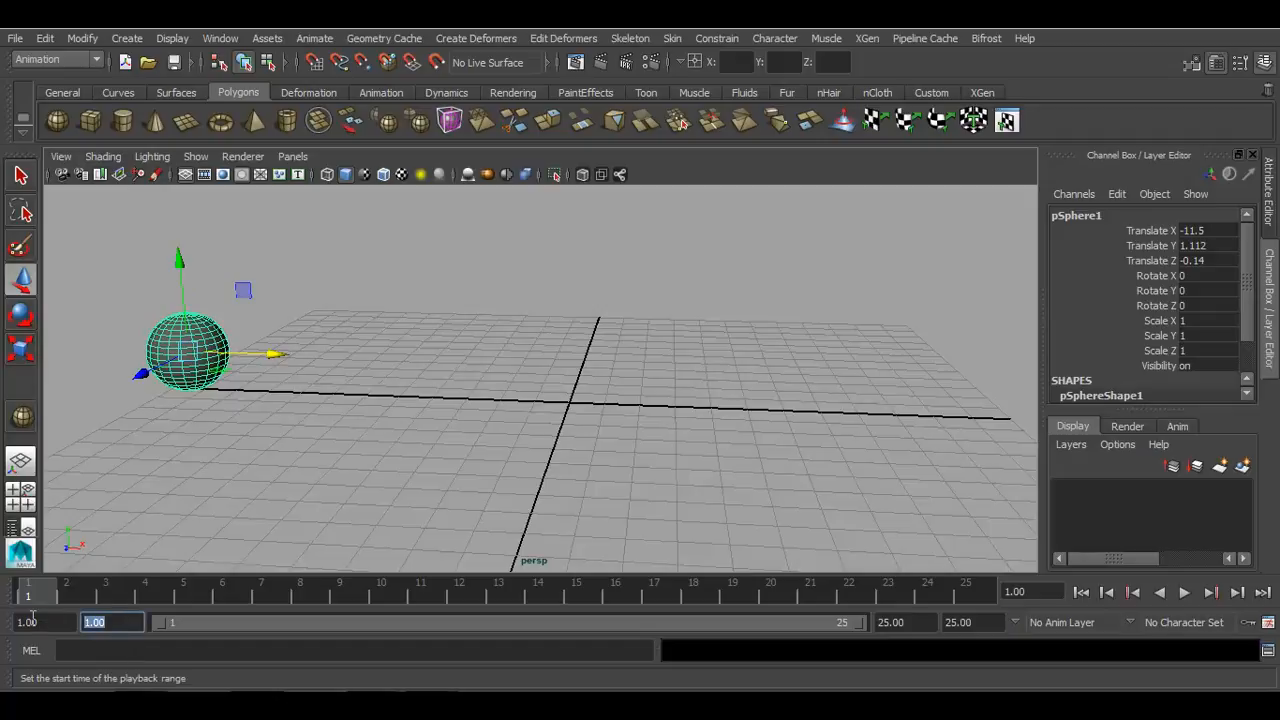
pyautogui.click(131, 622)
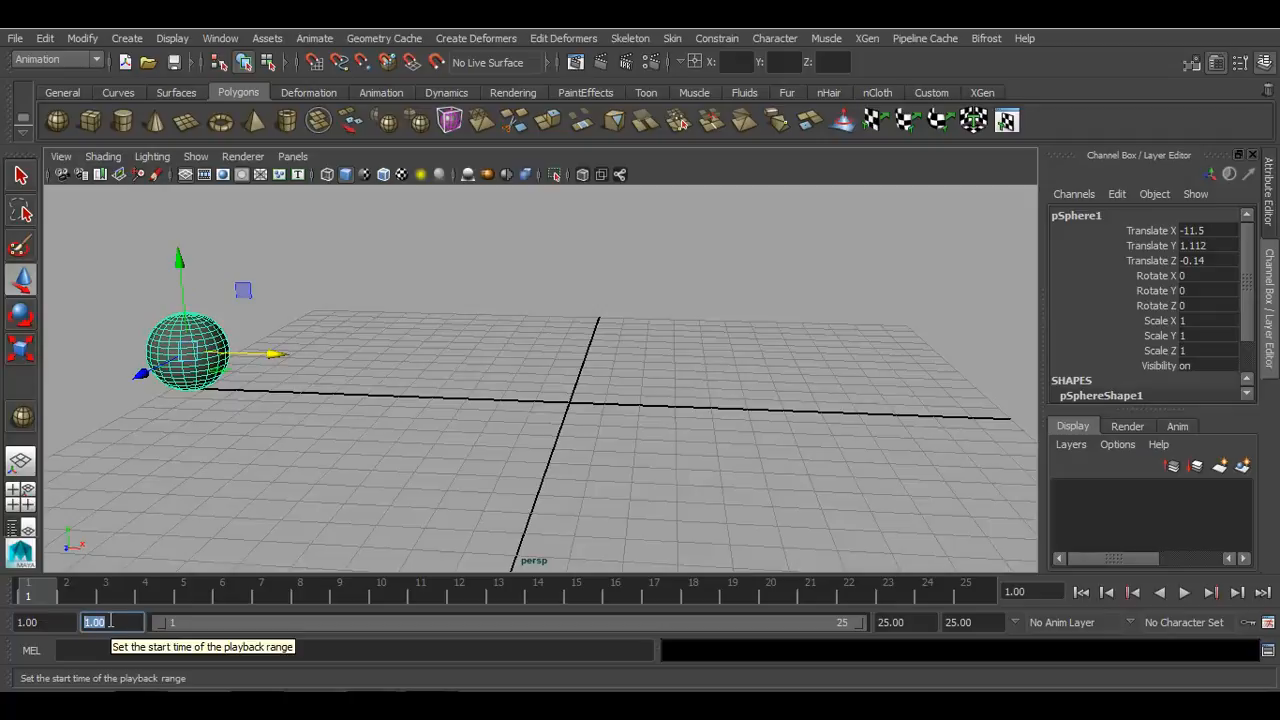
pyautogui.write('5')
pyautogui.press('Return')
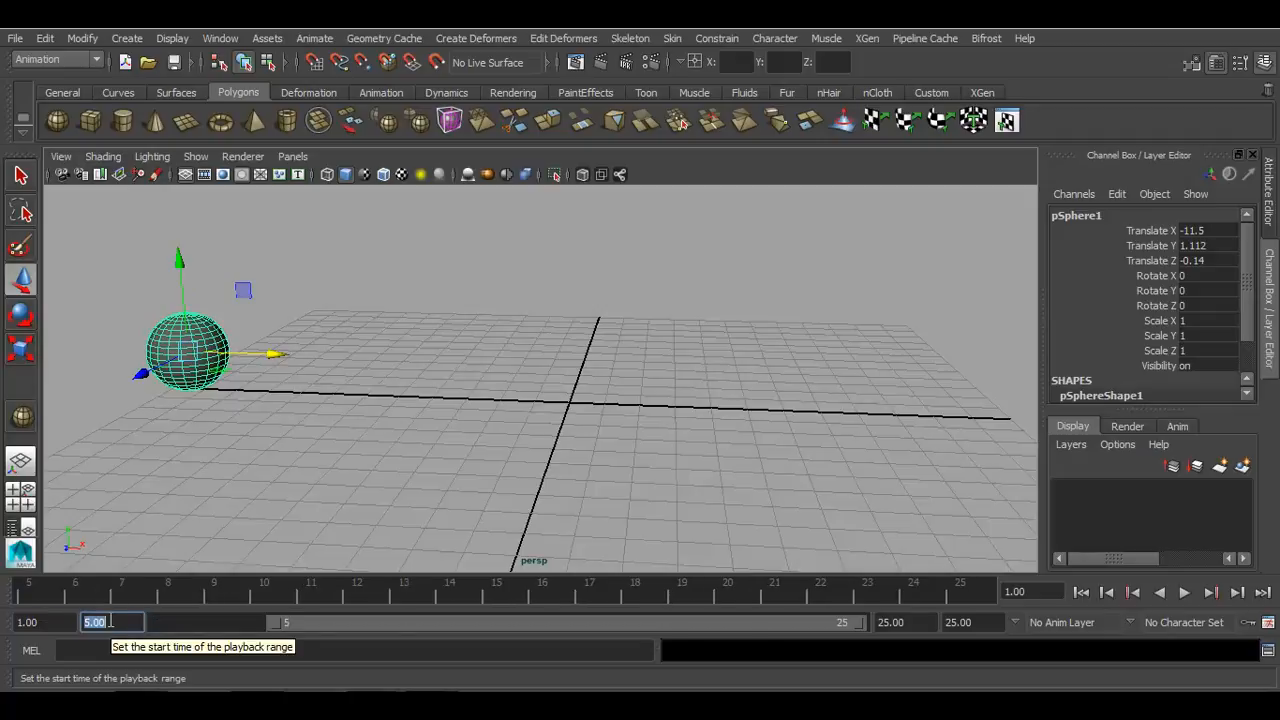
# - Set the playback range's end time to frame 20
pyautogui.click(54, 622)
pyautogui.moveTo(54, 622); pyautogui.dragTo(6, 622)
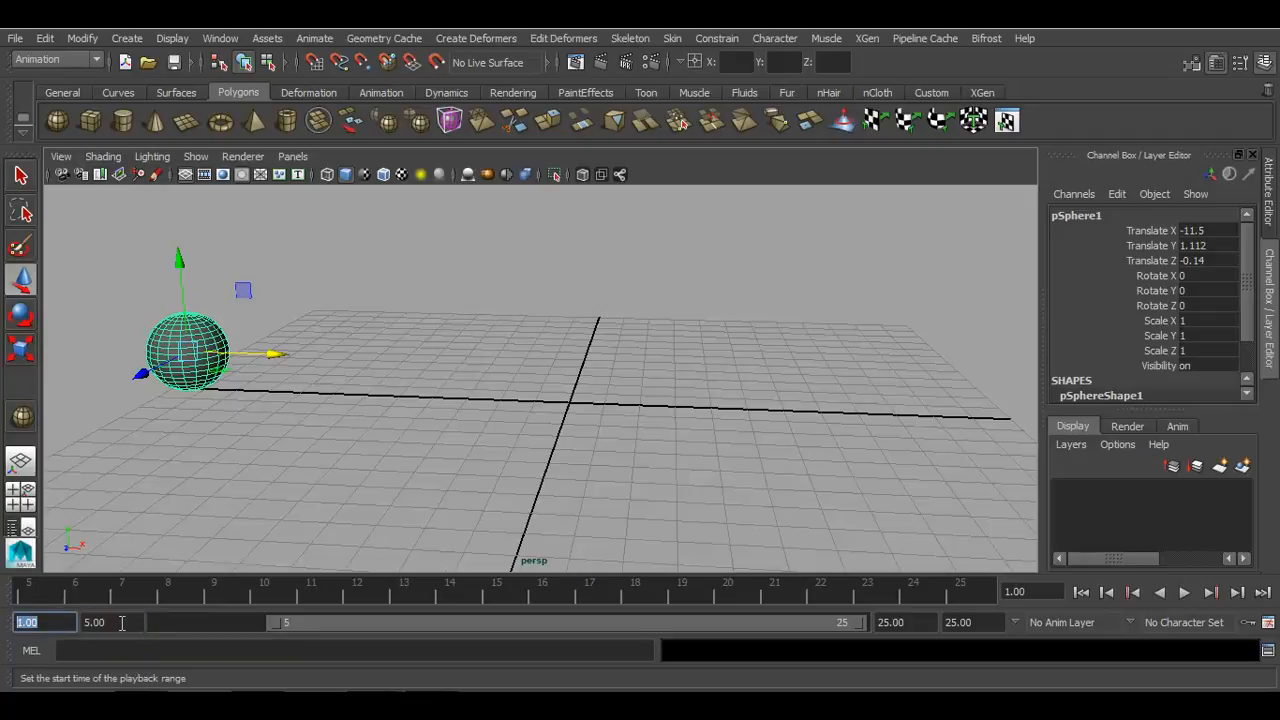
pyautogui.press('Tab')
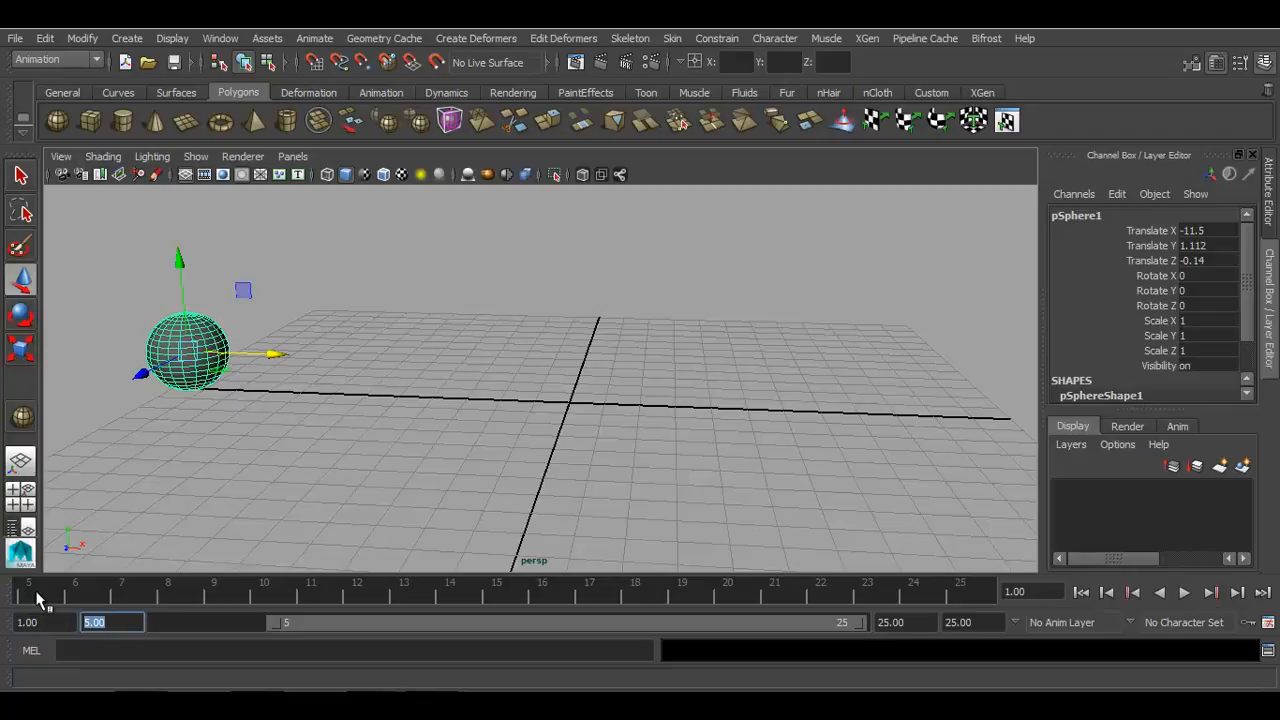
pyautogui.click(934, 621)
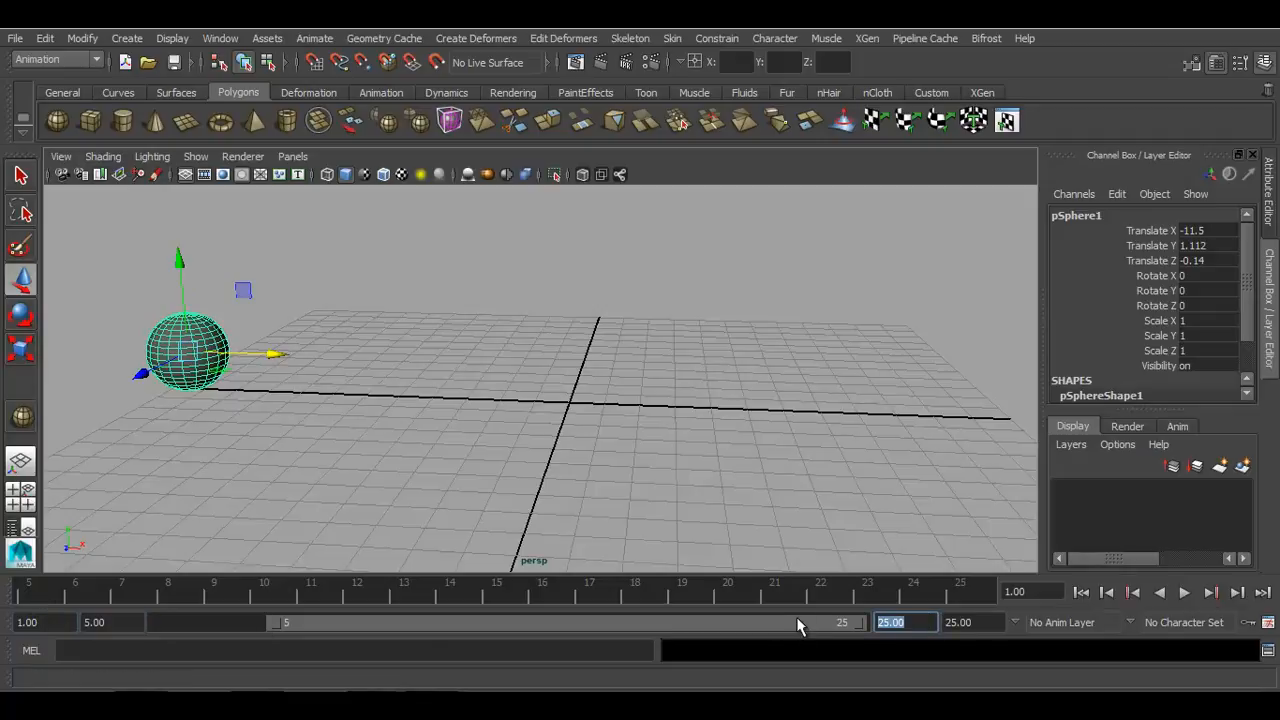
pyautogui.write('20')
pyautogui.press('Return')
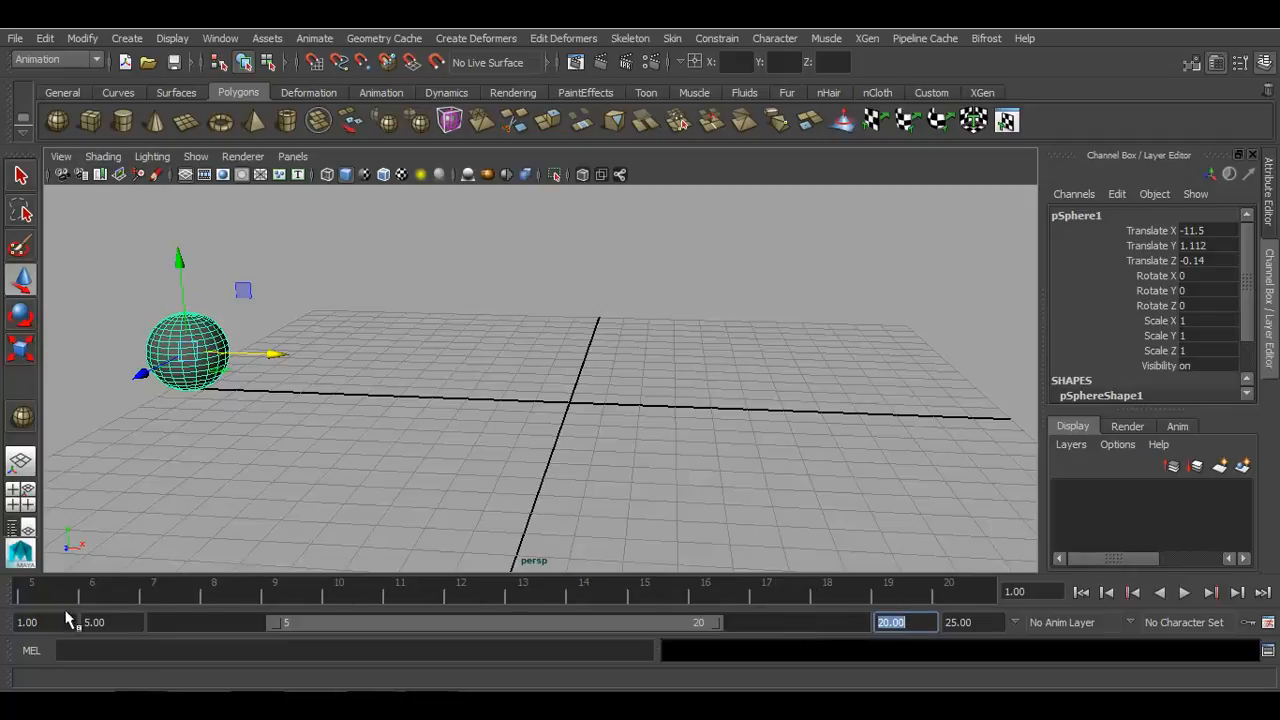
# - Review the time range fields and extend the playback range to the full frames 1 to 25
pyautogui.moveTo(51, 623); pyautogui.dragTo(14, 623)
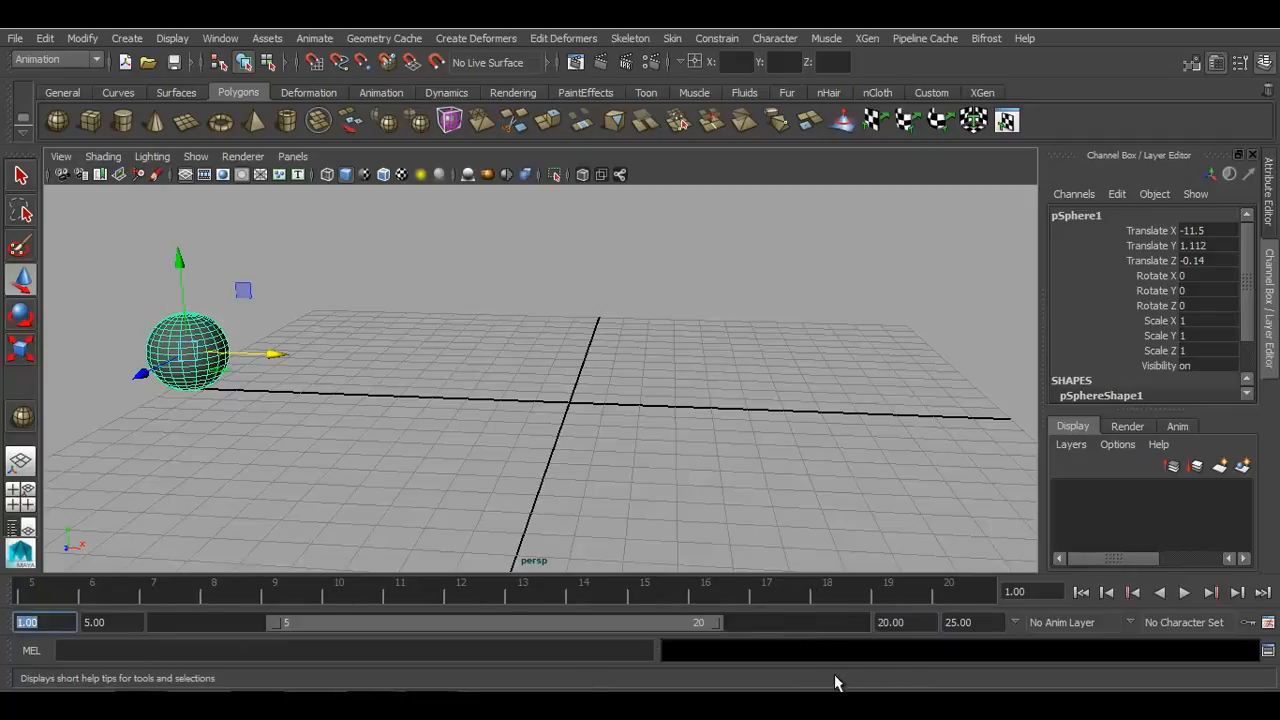
pyautogui.click(984, 623)
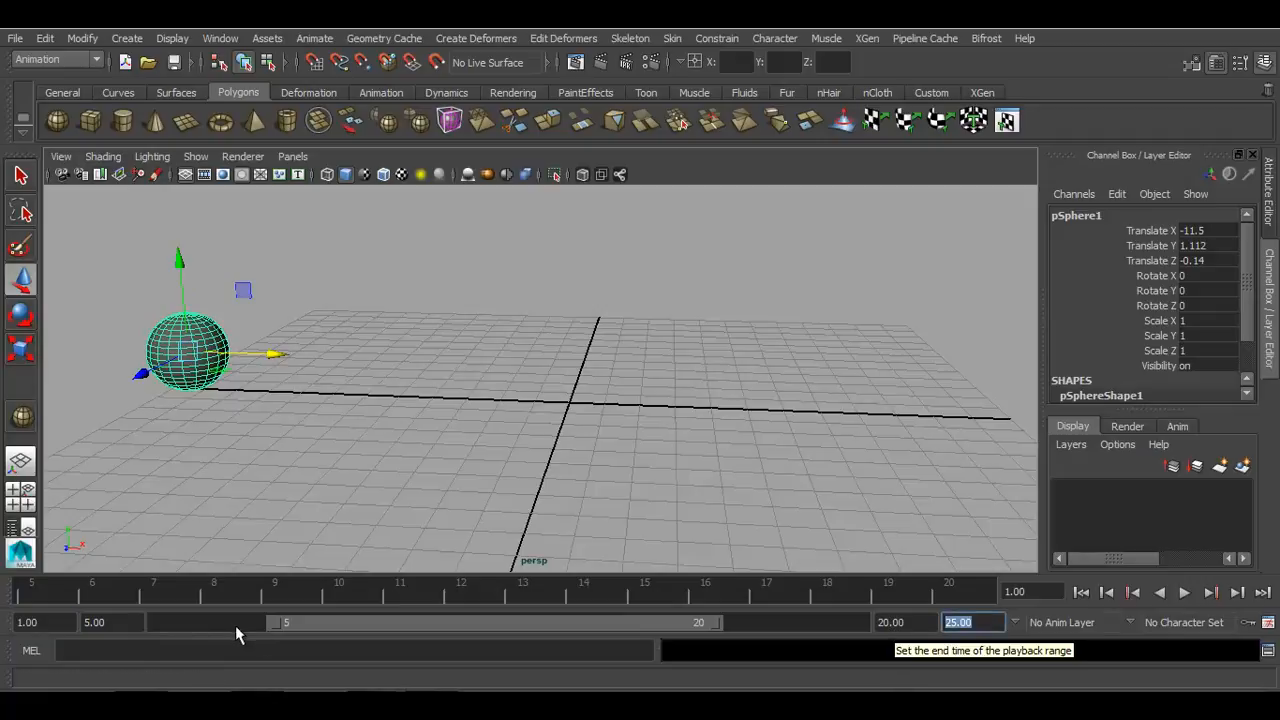
pyautogui.click(105, 622)
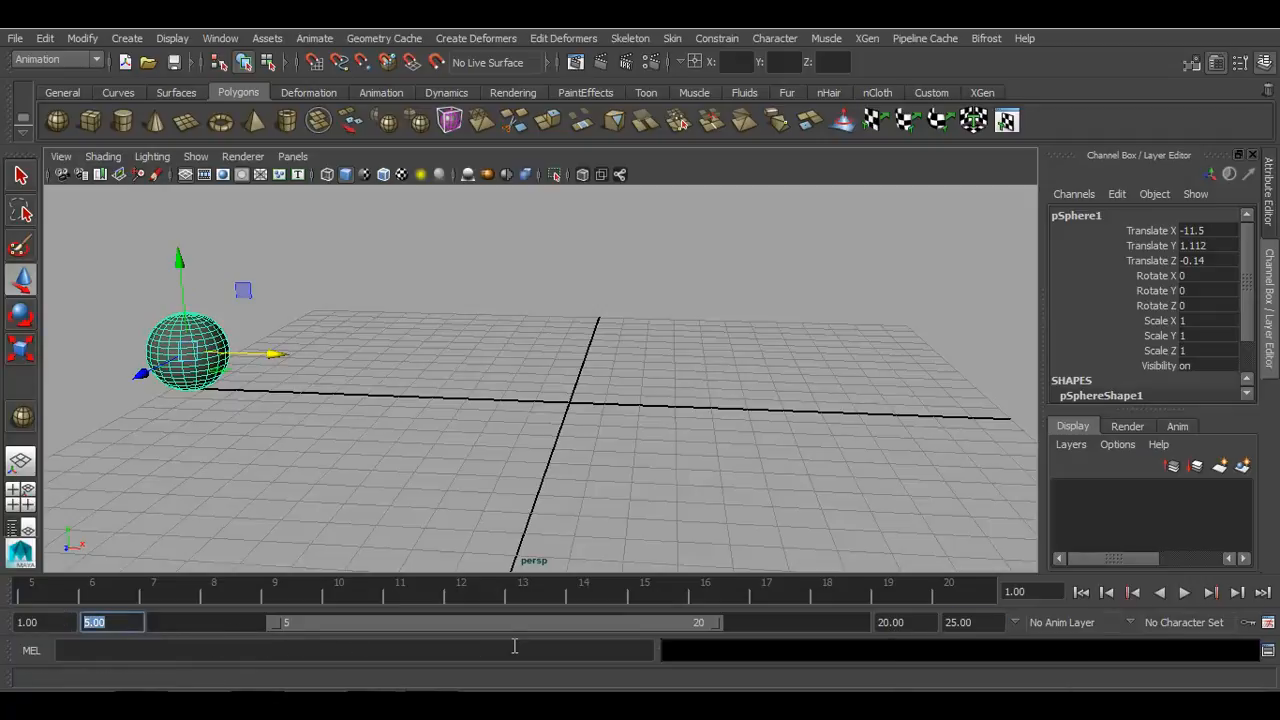
pyautogui.click(895, 622)
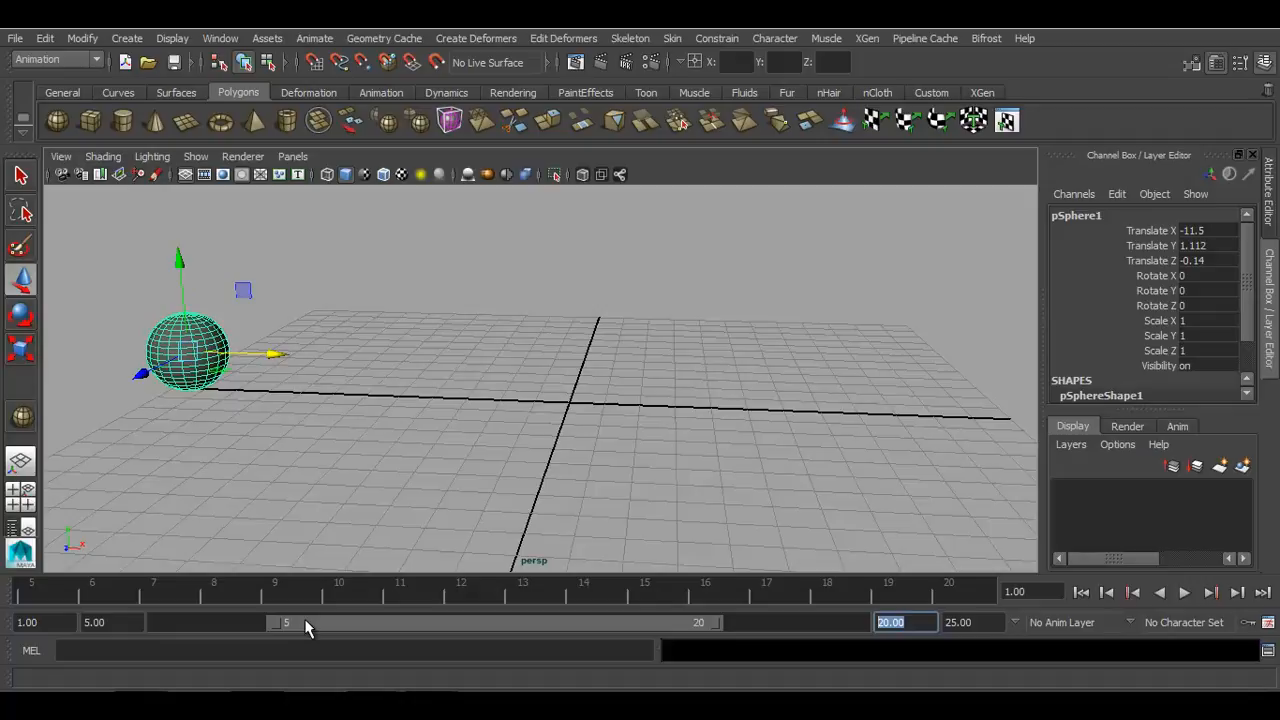
pyautogui.moveTo(272, 623); pyautogui.dragTo(128, 621)
pyautogui.moveTo(713, 623); pyautogui.dragTo(878, 623)
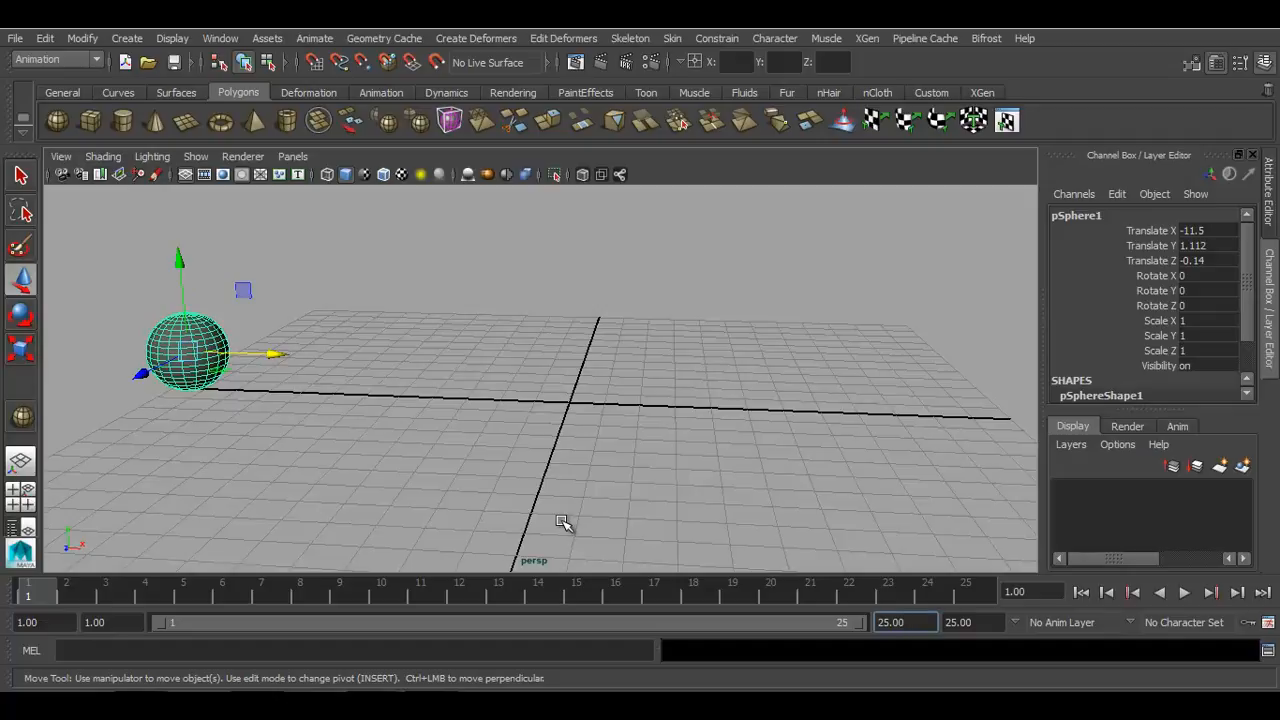
# - Test the playback, set a keyframe on the sphere at frame 1, and go to frame 25
pyautogui.hotkey('alt', 'v')
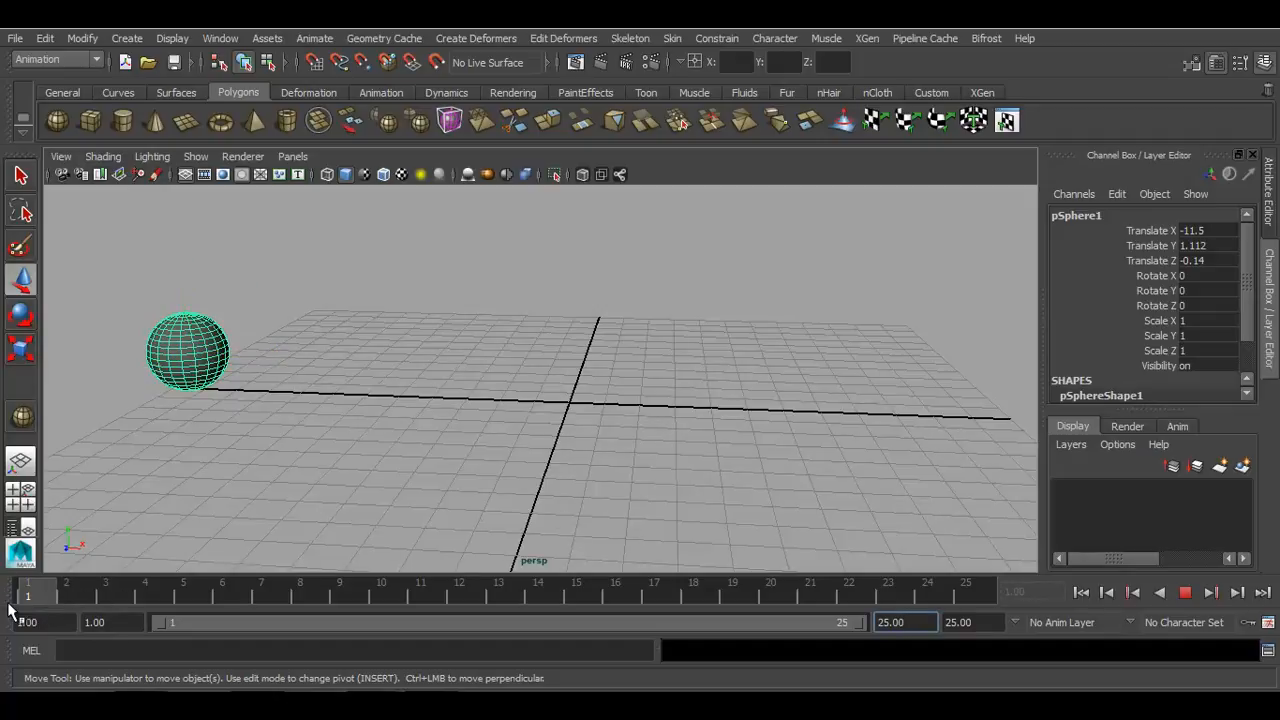
pyautogui.hotkey('alt', 'v')
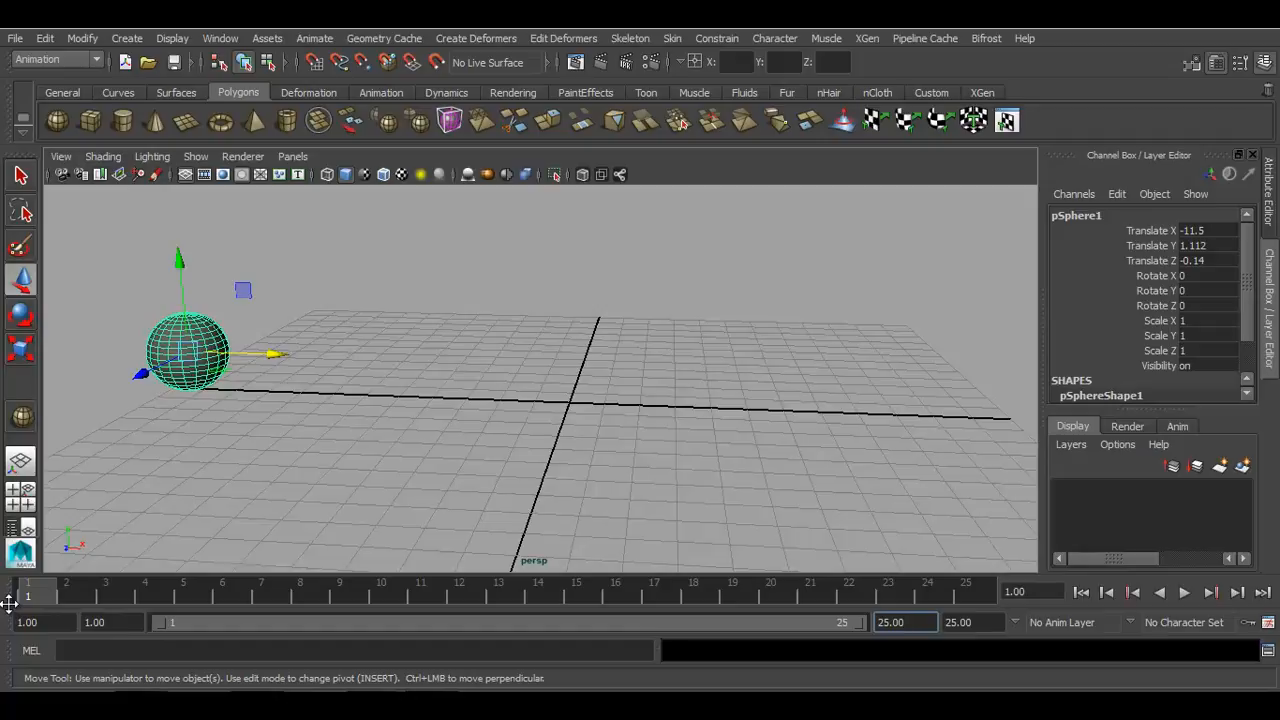
pyautogui.click(304, 42)
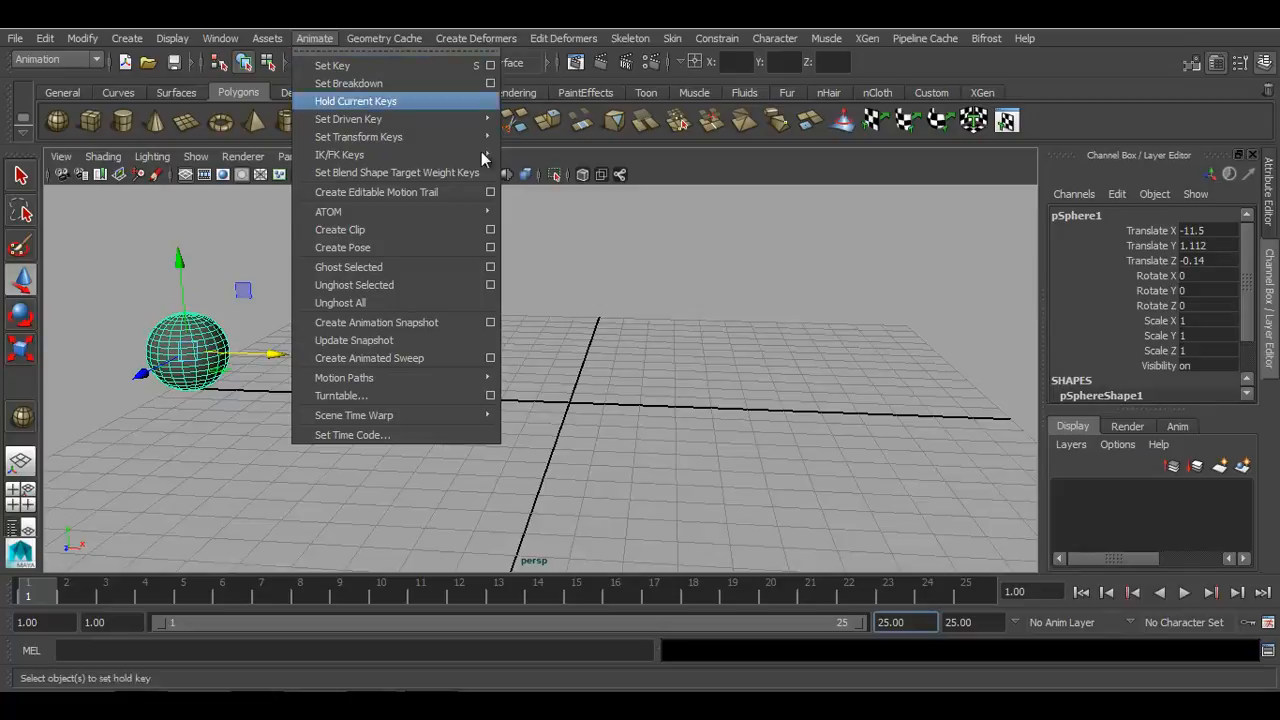
pyautogui.click(580, 508)
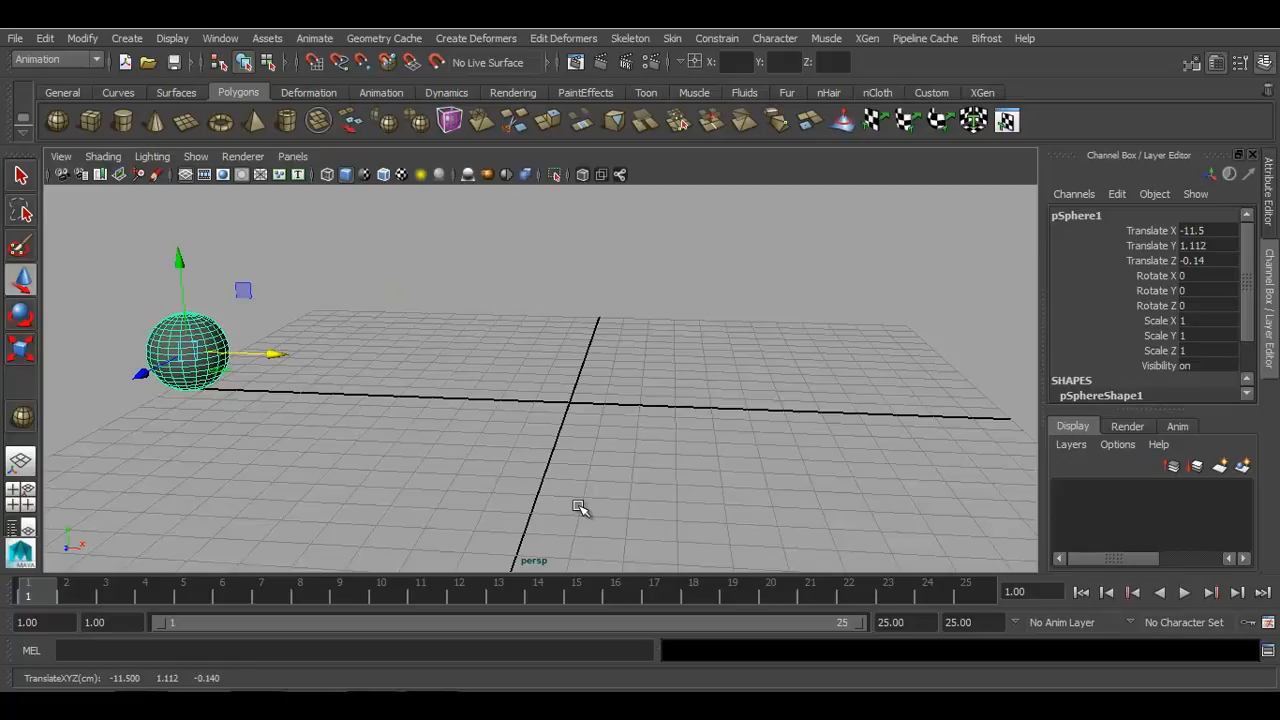
pyautogui.press('s')
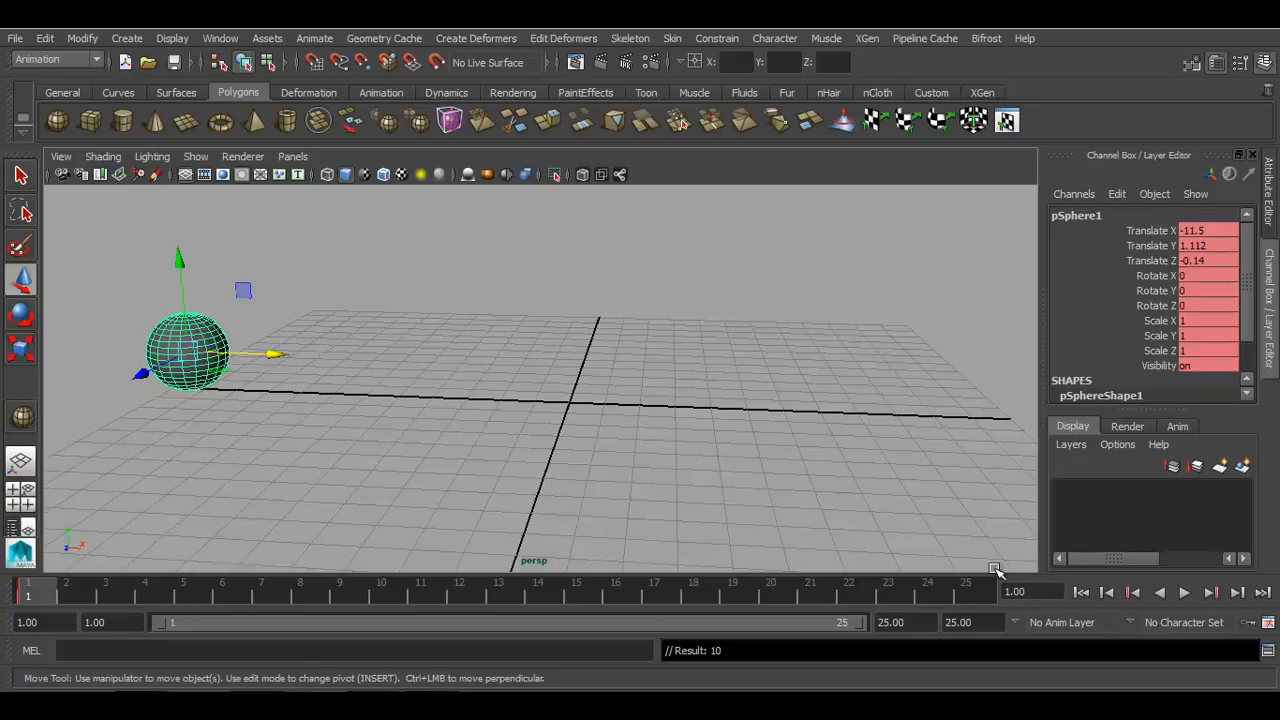
pyautogui.click(970, 596)
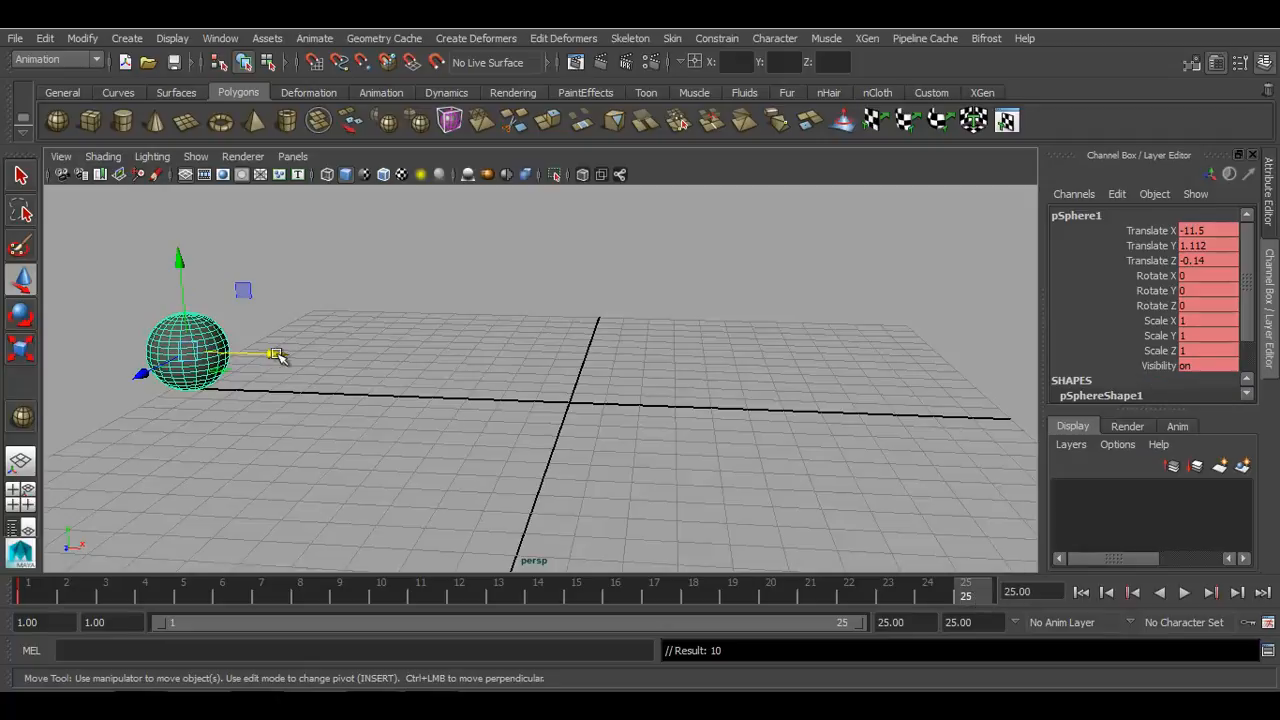
# - Try moving the sphere along X to about 11.06 at frame 25 without keying it, and play the animation
pyautogui.moveTo(266, 353); pyautogui.dragTo(1036, 396)
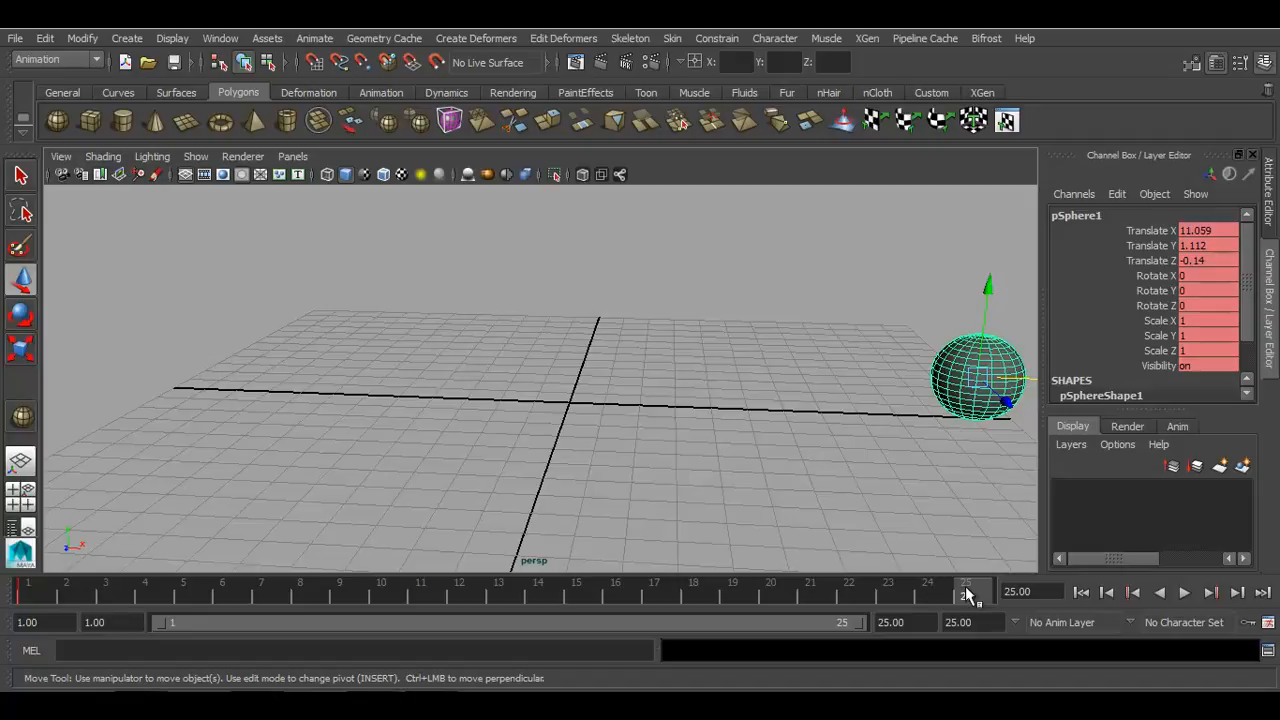
pyautogui.hotkey('alt', 'v')
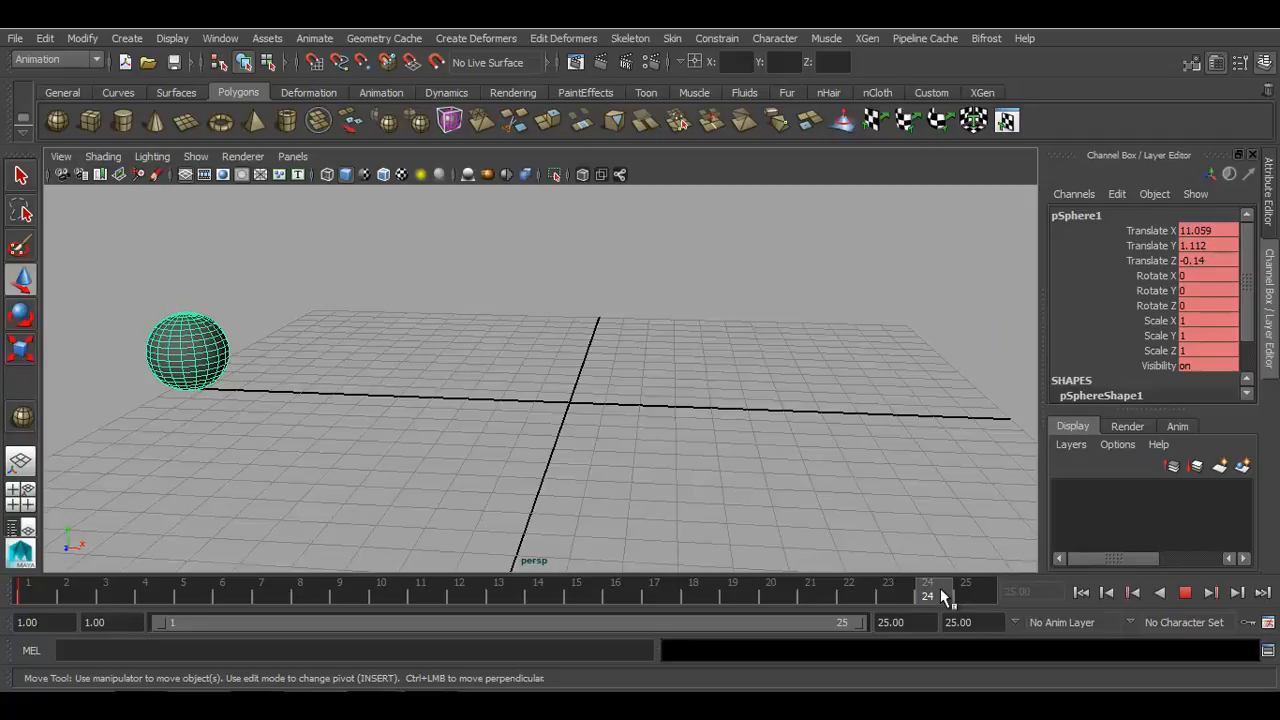
pyautogui.hotkey('alt', 'v')
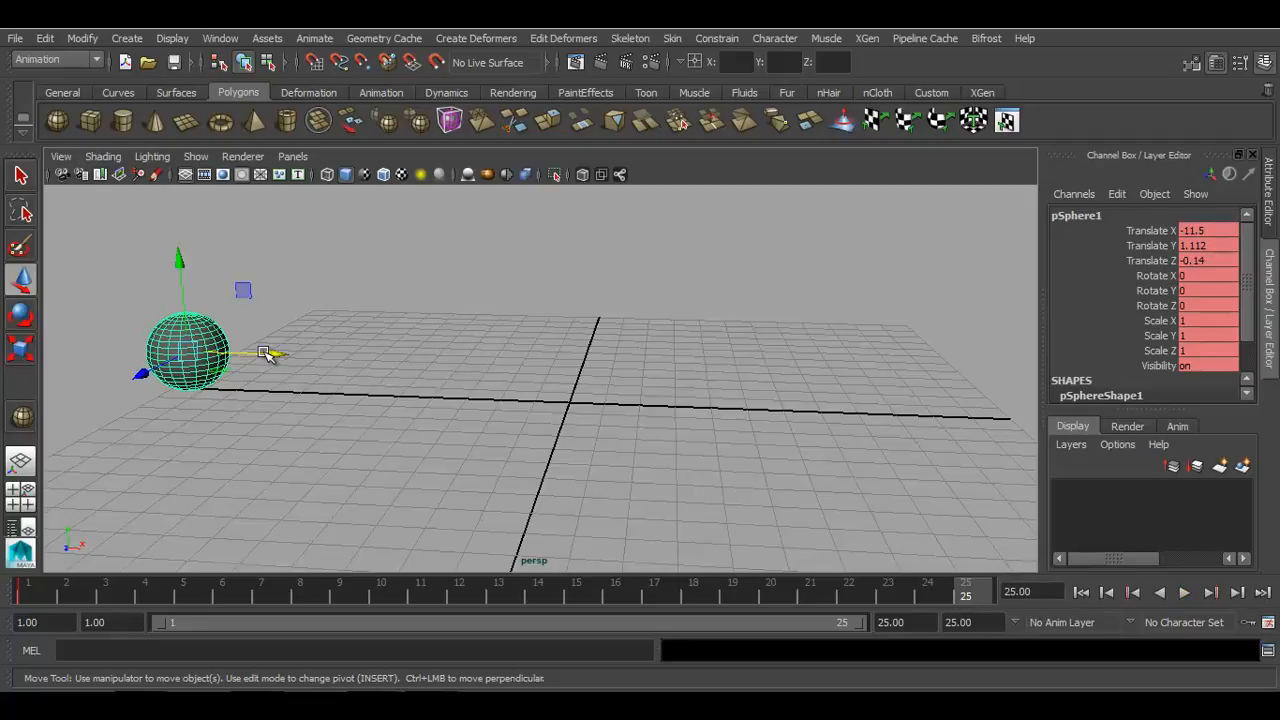
# - Move the sphere along X to about 11.56 at frame 25 and set a keyframe
pyautogui.moveTo(265, 352); pyautogui.dragTo(1087, 442)
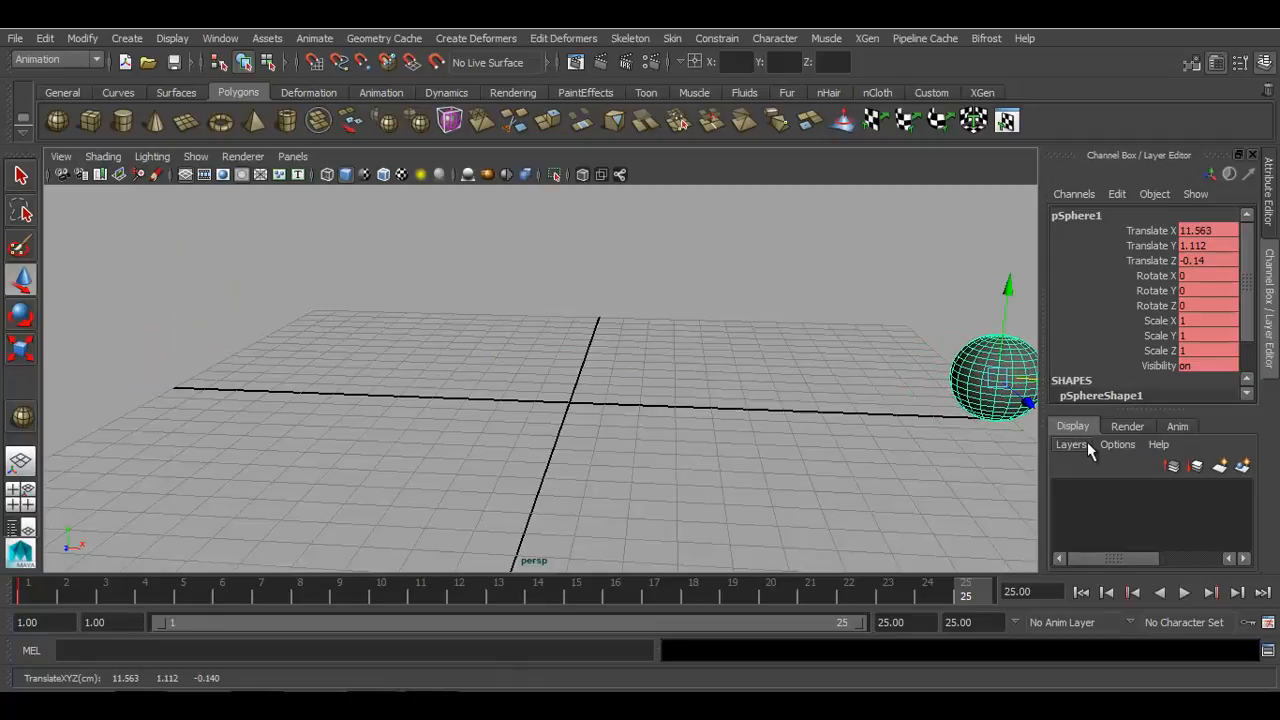
pyautogui.press('s')
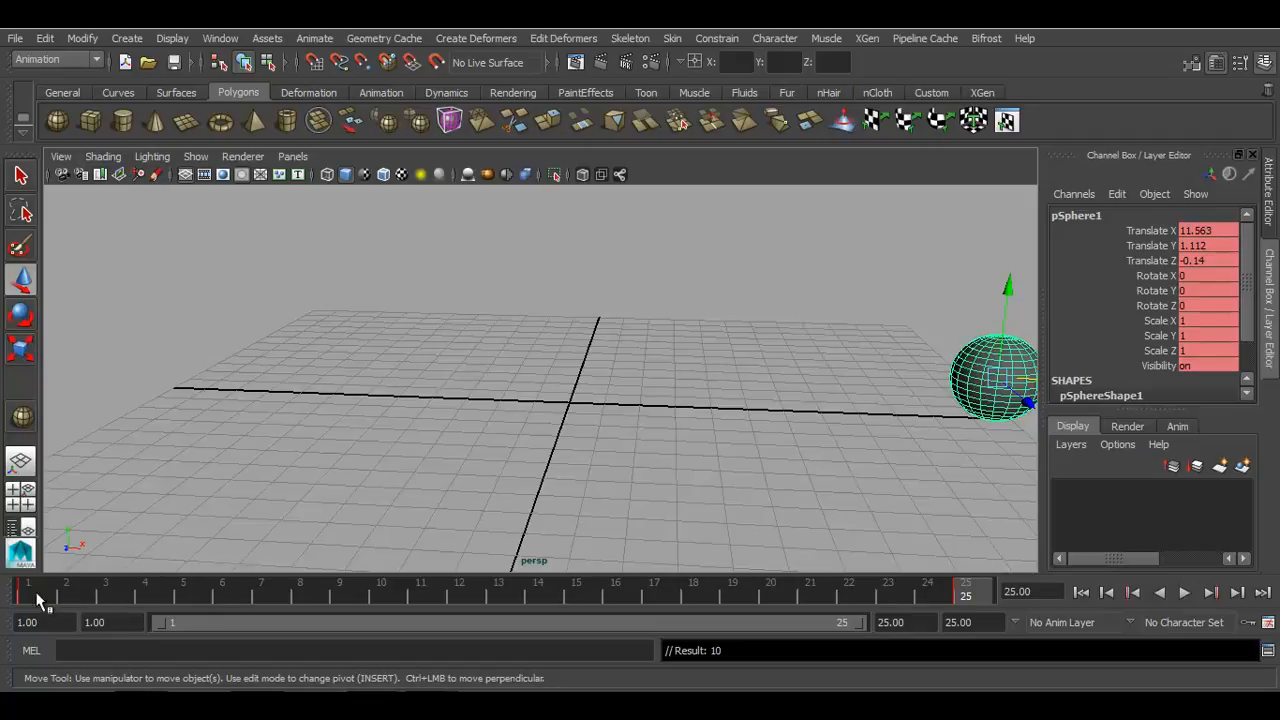
# - Check the sphere's motion by comparing frames 1 and 25, scrubbing through the timeline, and returning to frame 1
pyautogui.click(28, 598)
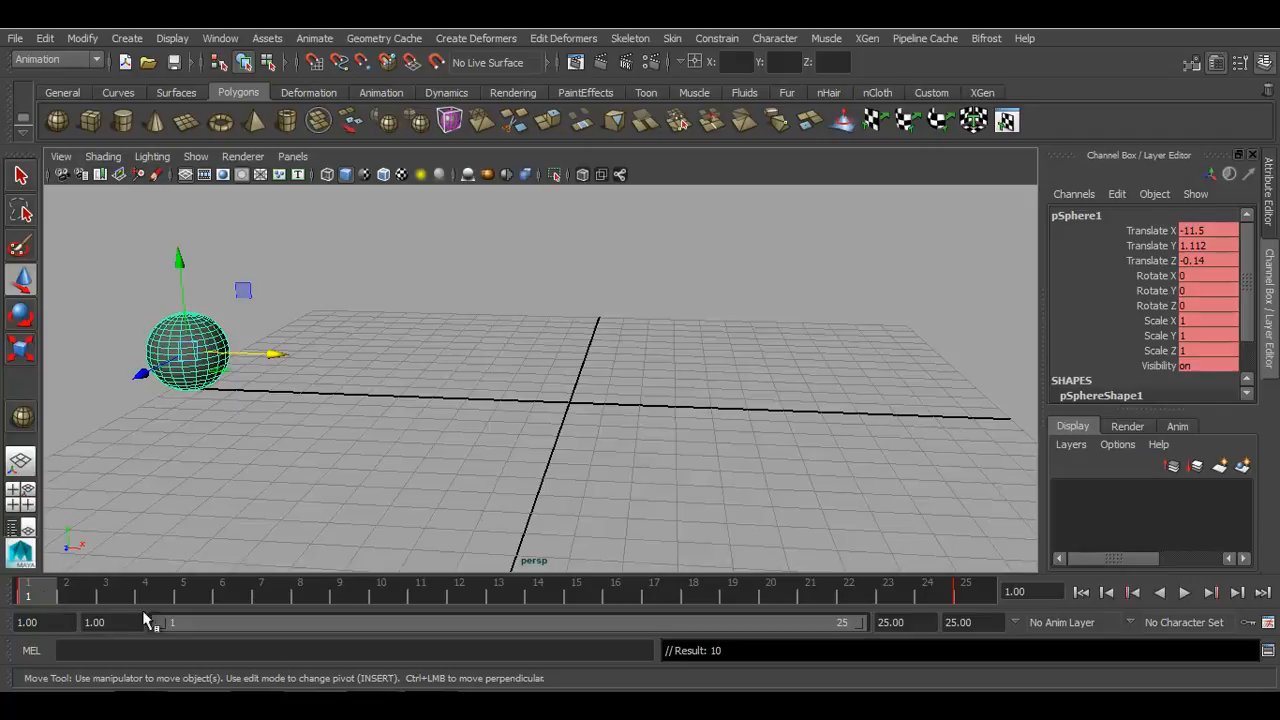
pyautogui.click(963, 595)
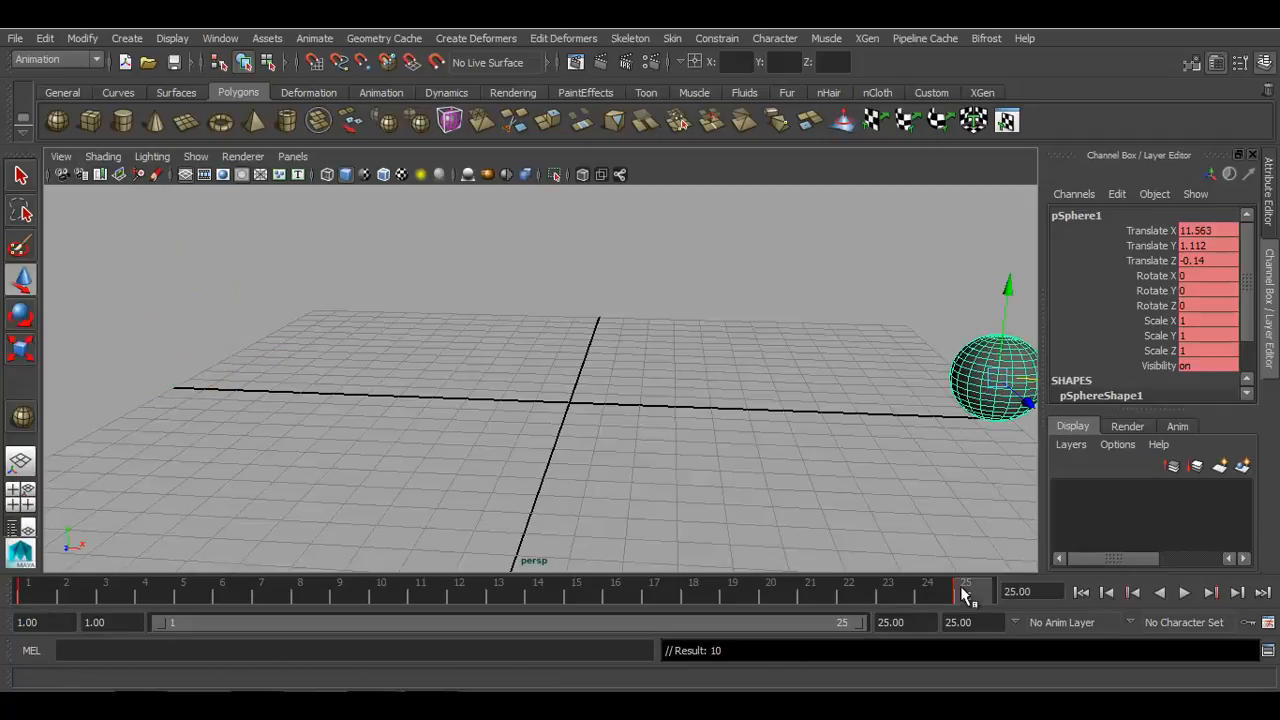
pyautogui.click(24, 594)
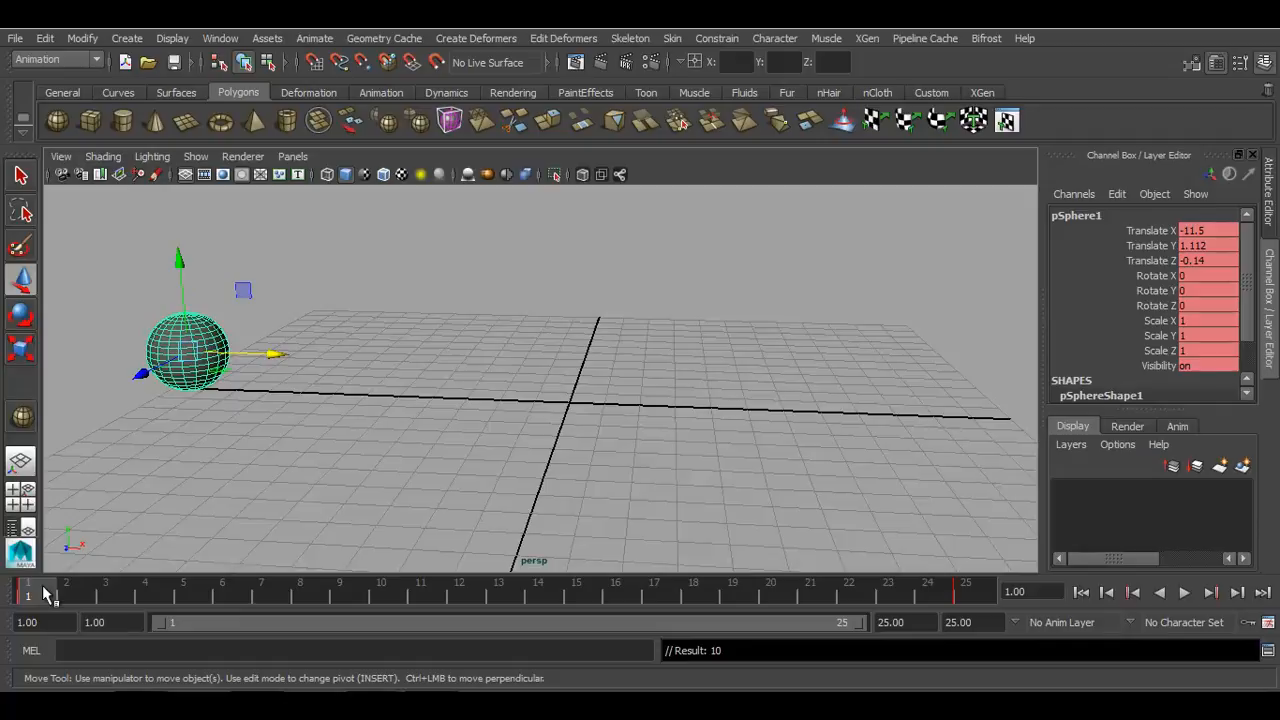
pyautogui.moveTo(45, 595); pyautogui.dragTo(968, 600)
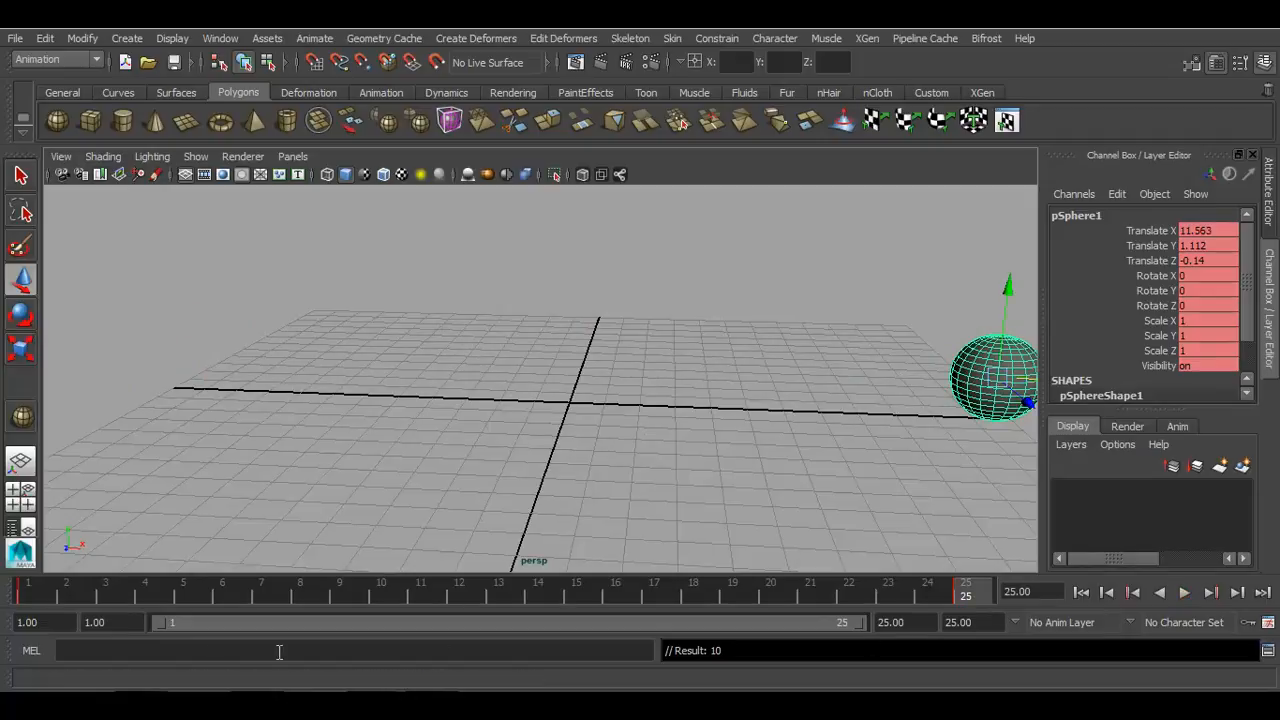
pyautogui.click(29, 598)
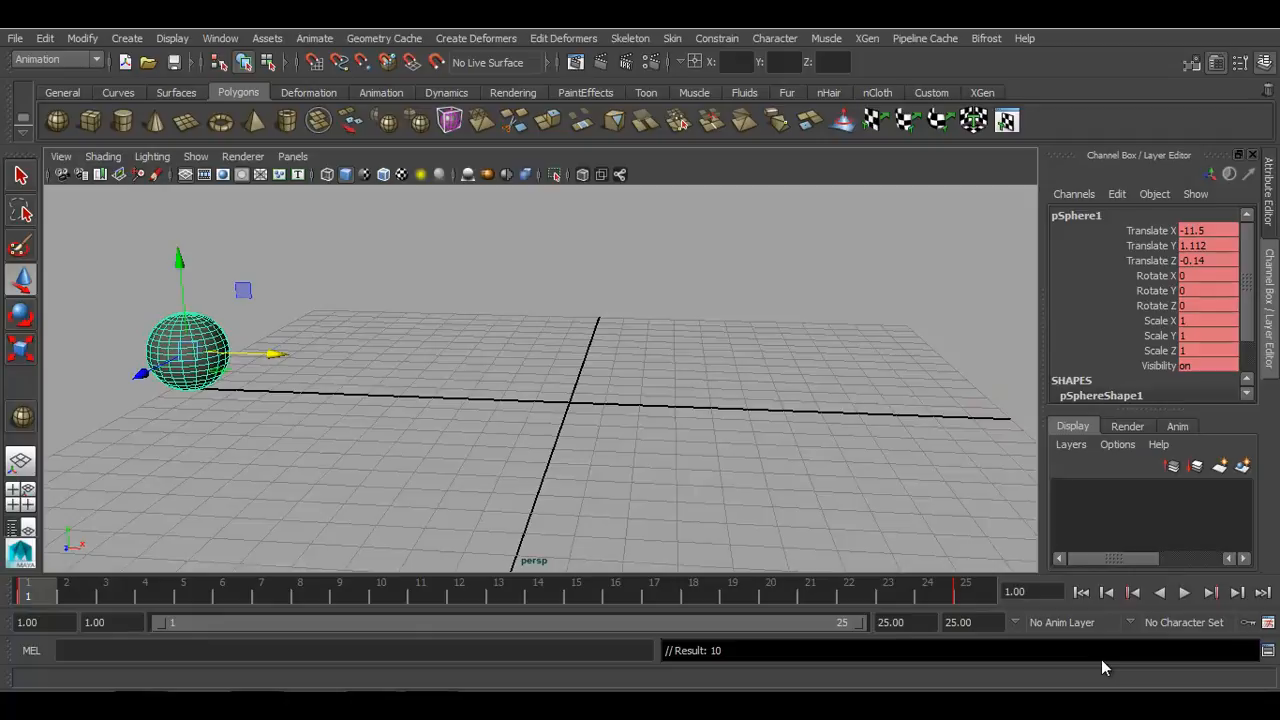
# - Set the playback speed to Real-time [24 fps] in the Time Slider preferences and save them
pyautogui.click(1267, 623)
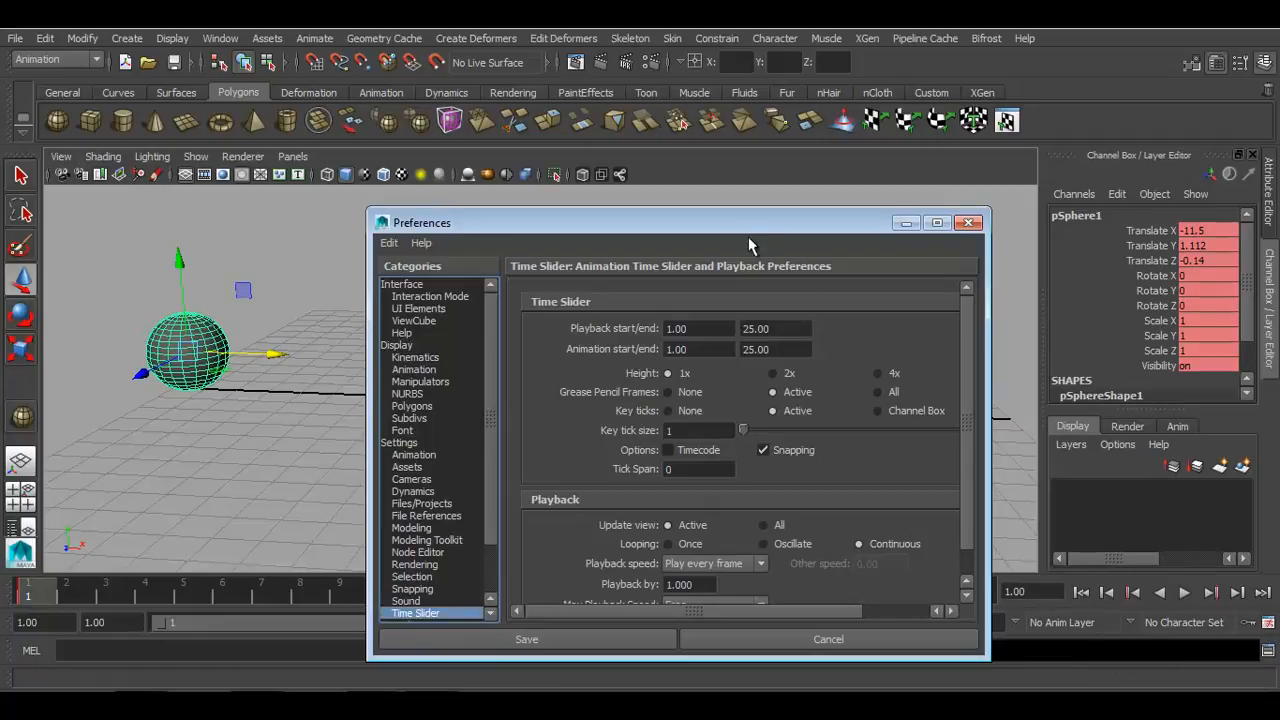
pyautogui.moveTo(745, 224); pyautogui.dragTo(737, 169)
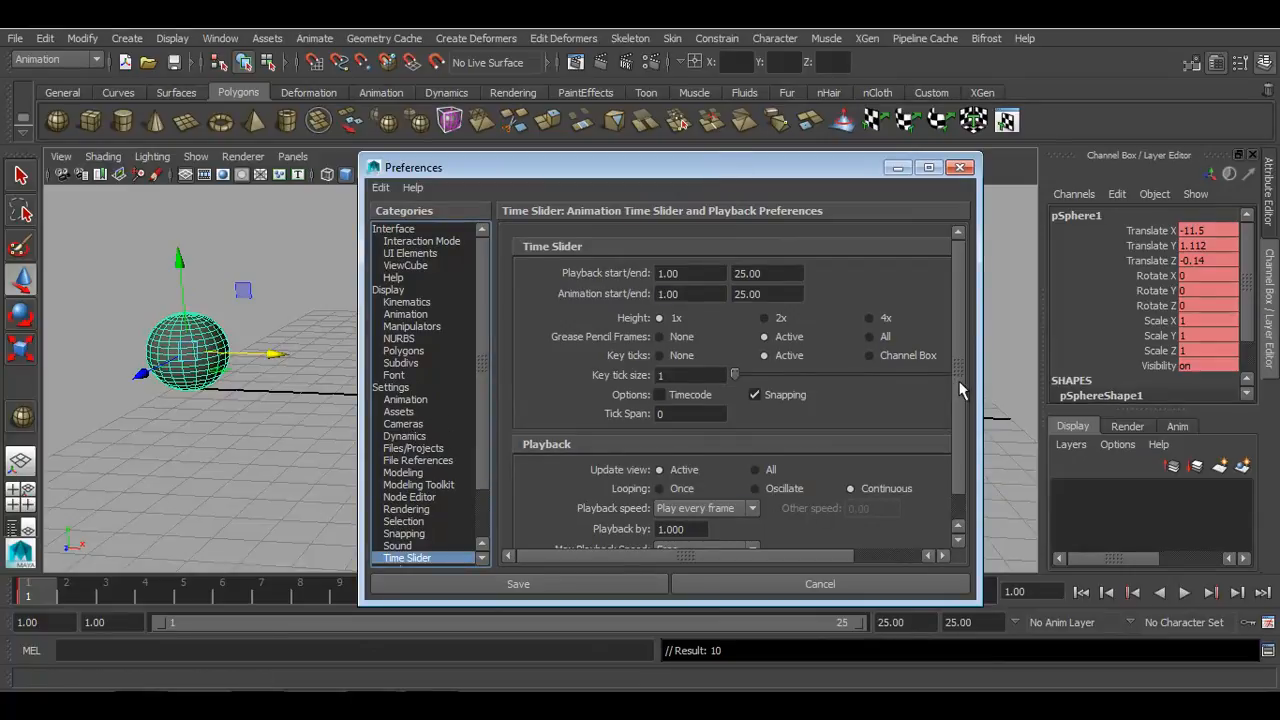
pyautogui.scroll(-1, 960, 390)
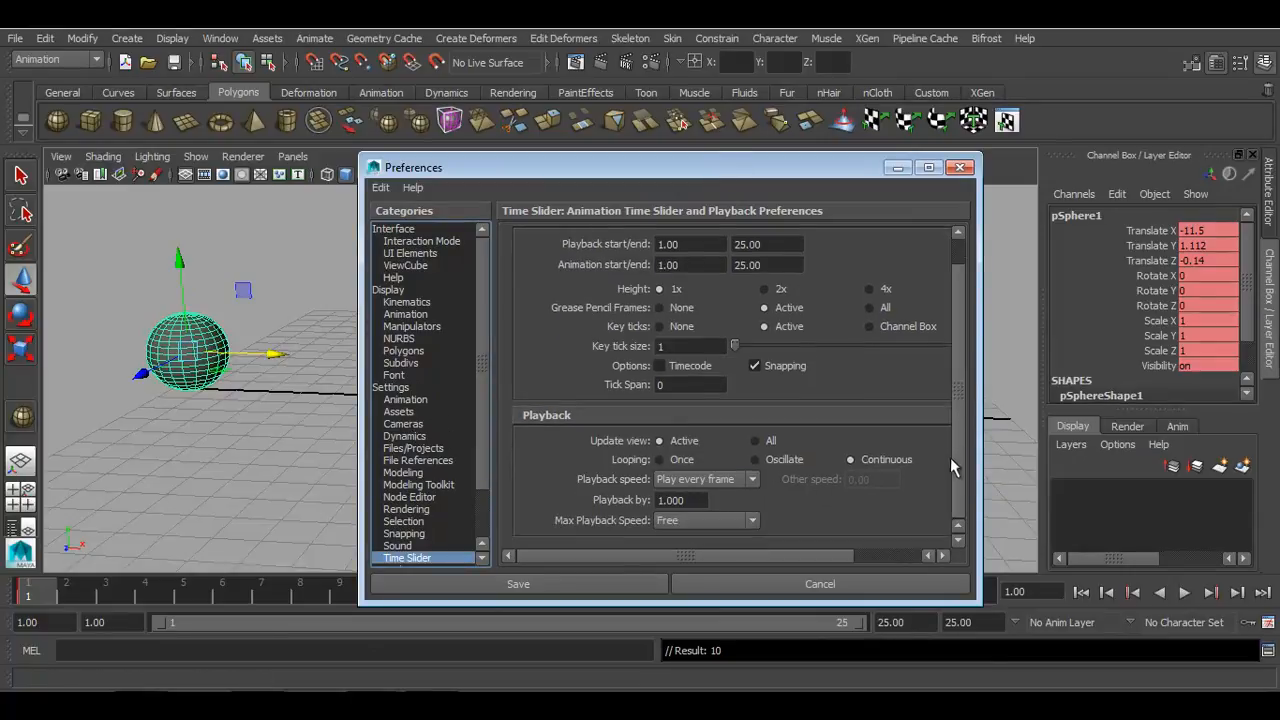
pyautogui.click(678, 484)
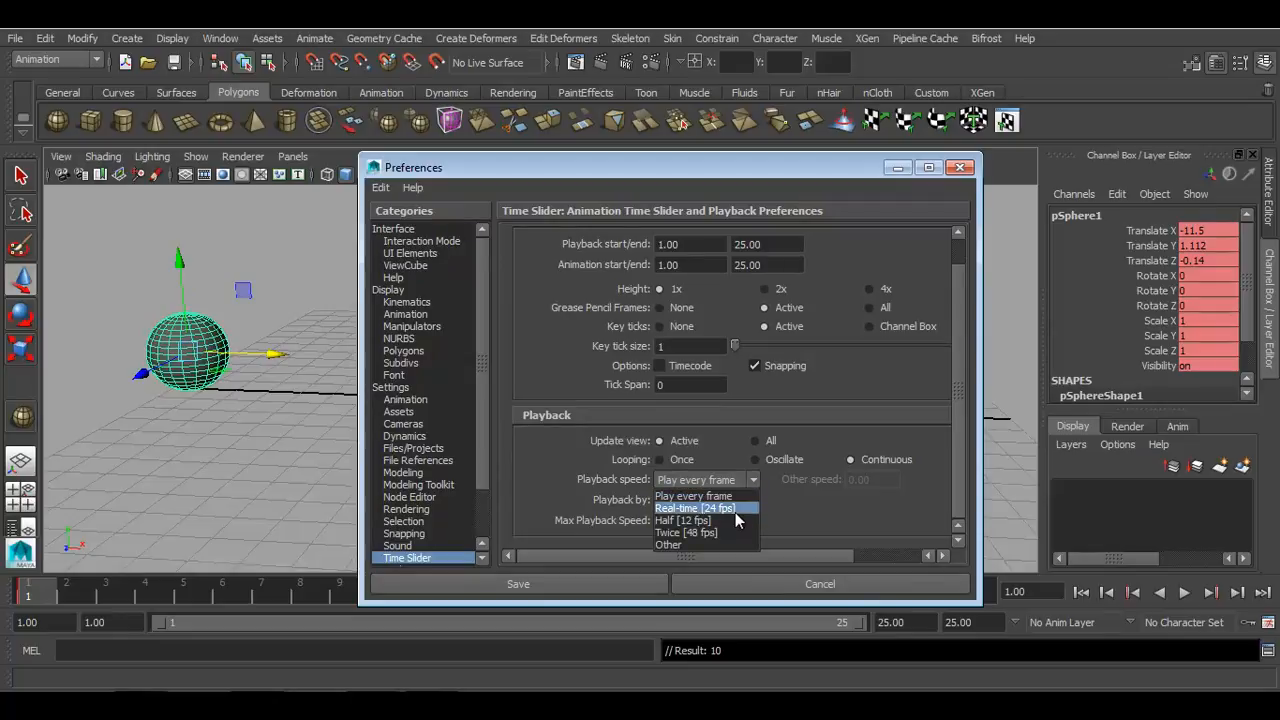
pyautogui.click(735, 512)
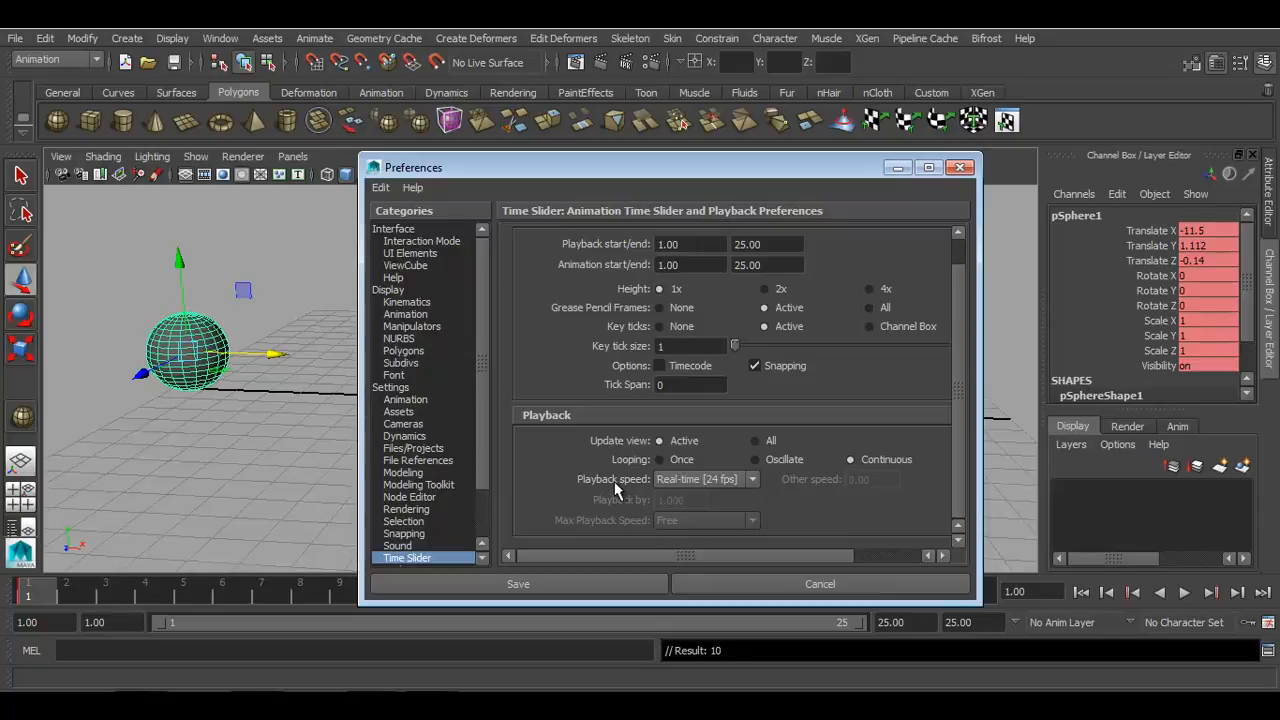
pyautogui.click(589, 580)
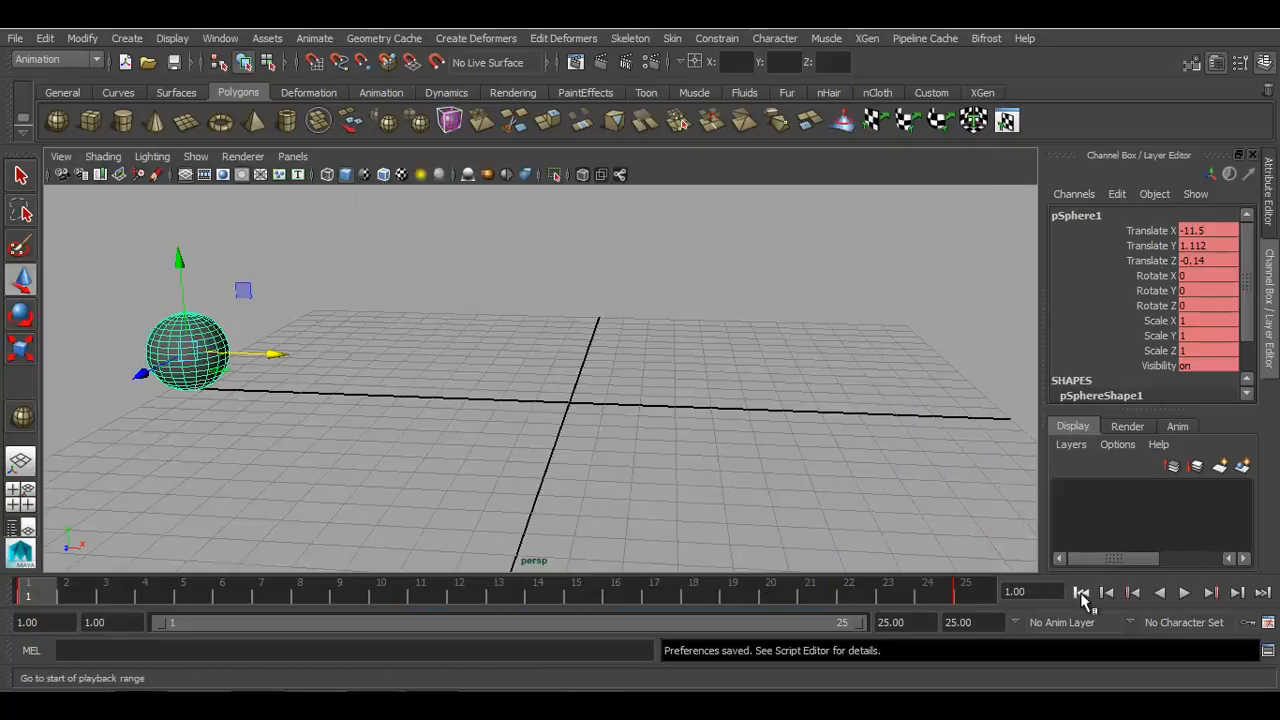
# - Play and stop the animation, and jump between the start and end of the playback range, finishing at frame 1
pyautogui.click(1185, 593)
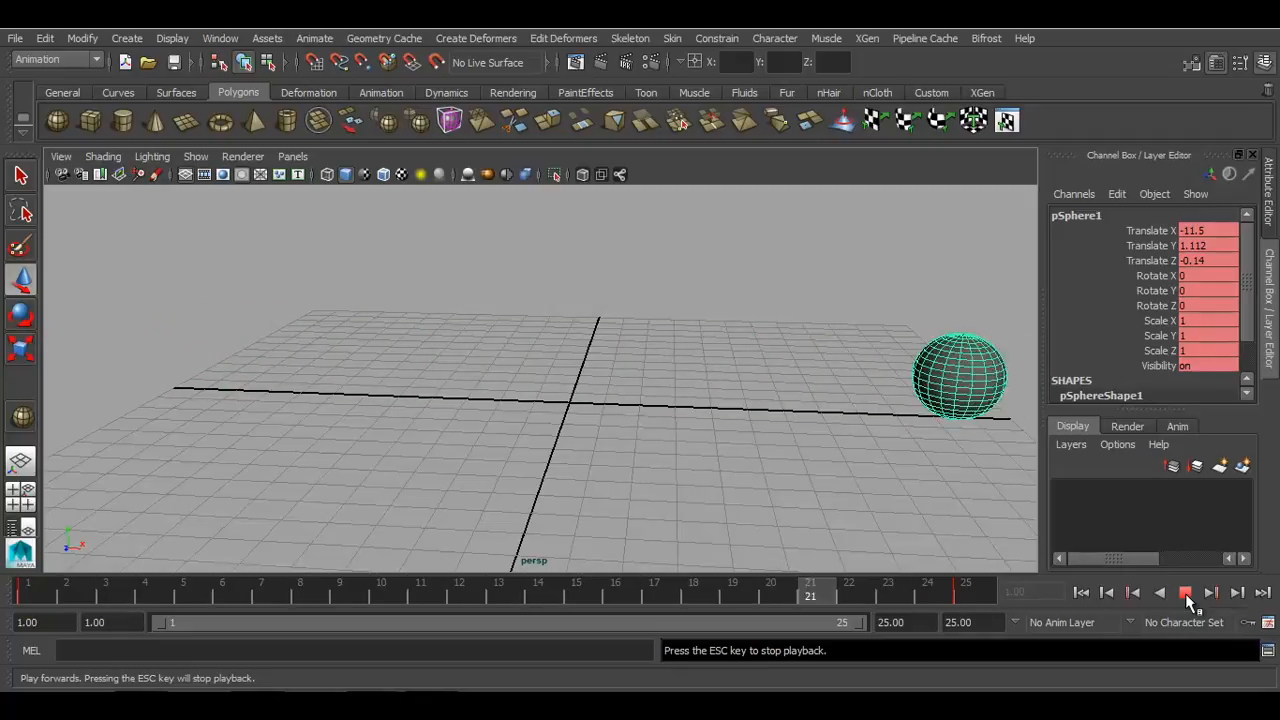
pyautogui.click(1185, 593)
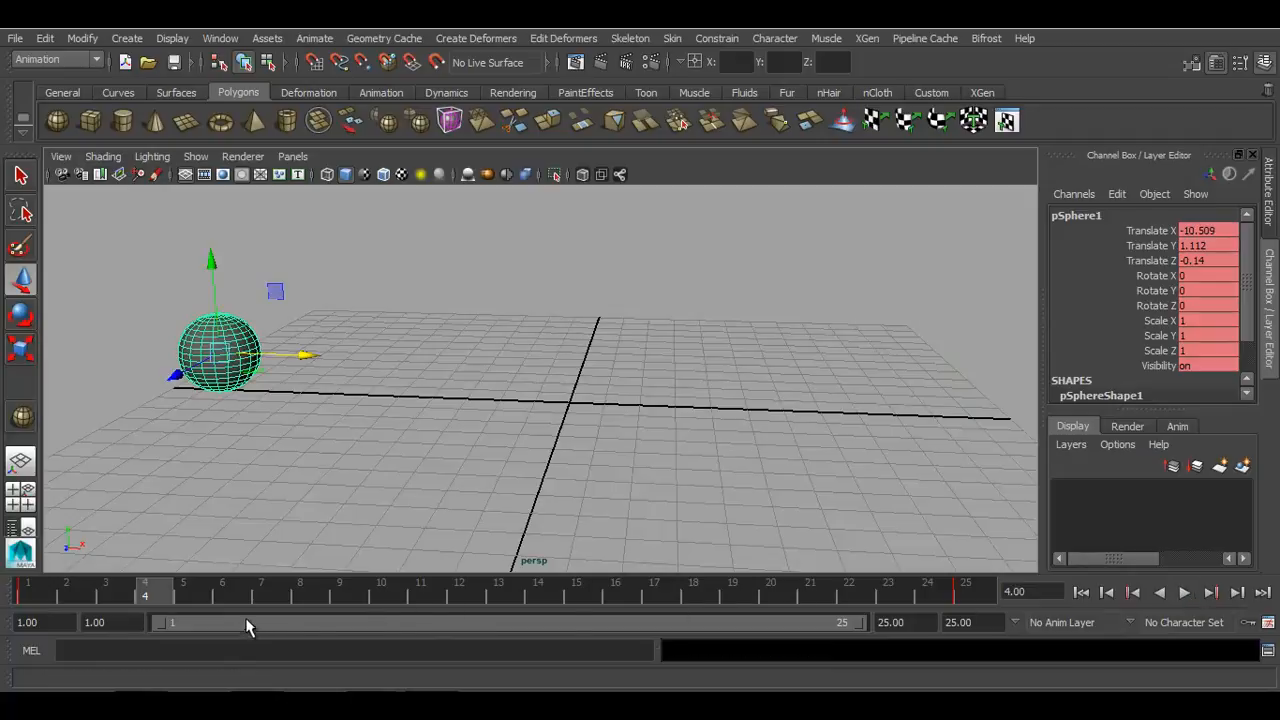
pyautogui.click(1018, 591)
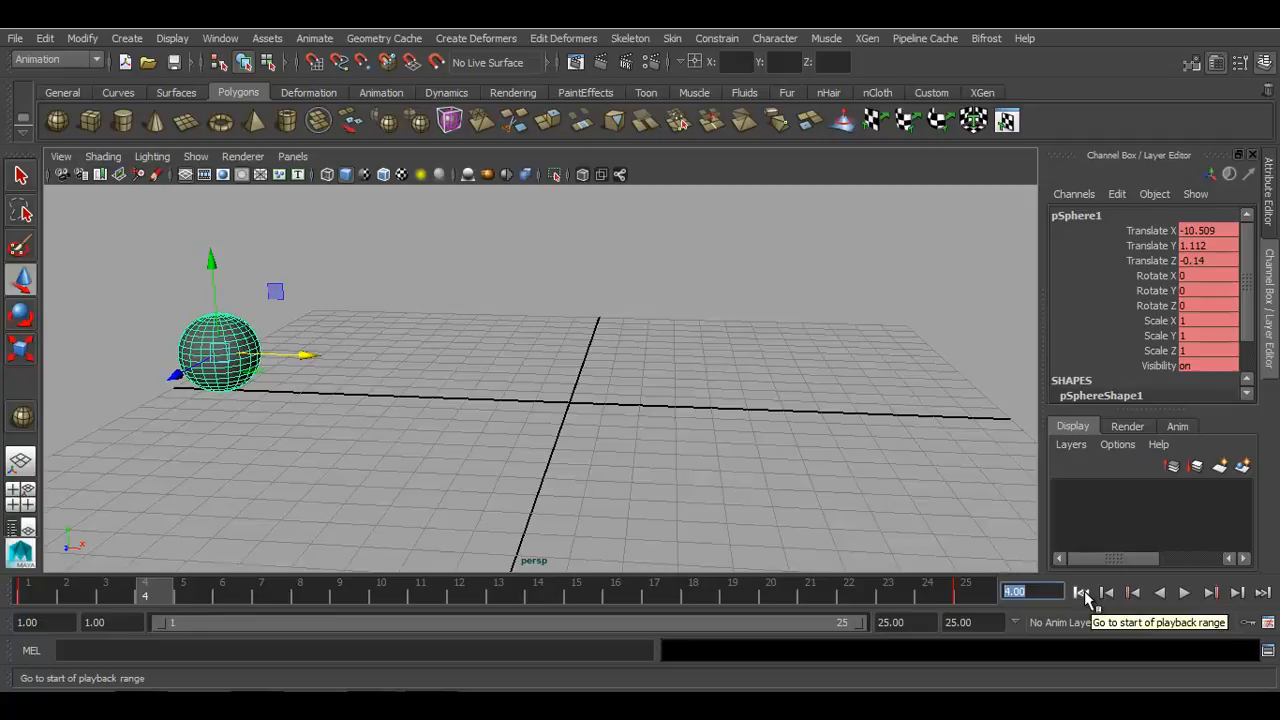
pyautogui.click(1084, 591)
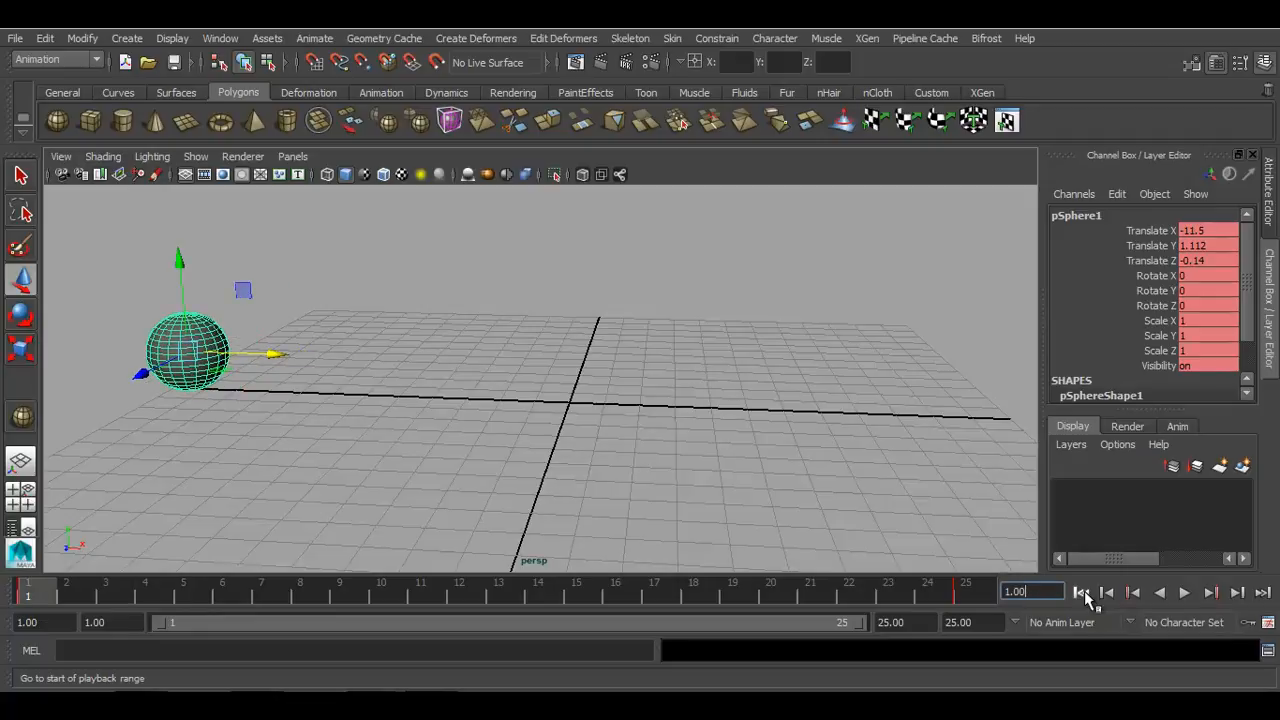
pyautogui.click(1263, 593)
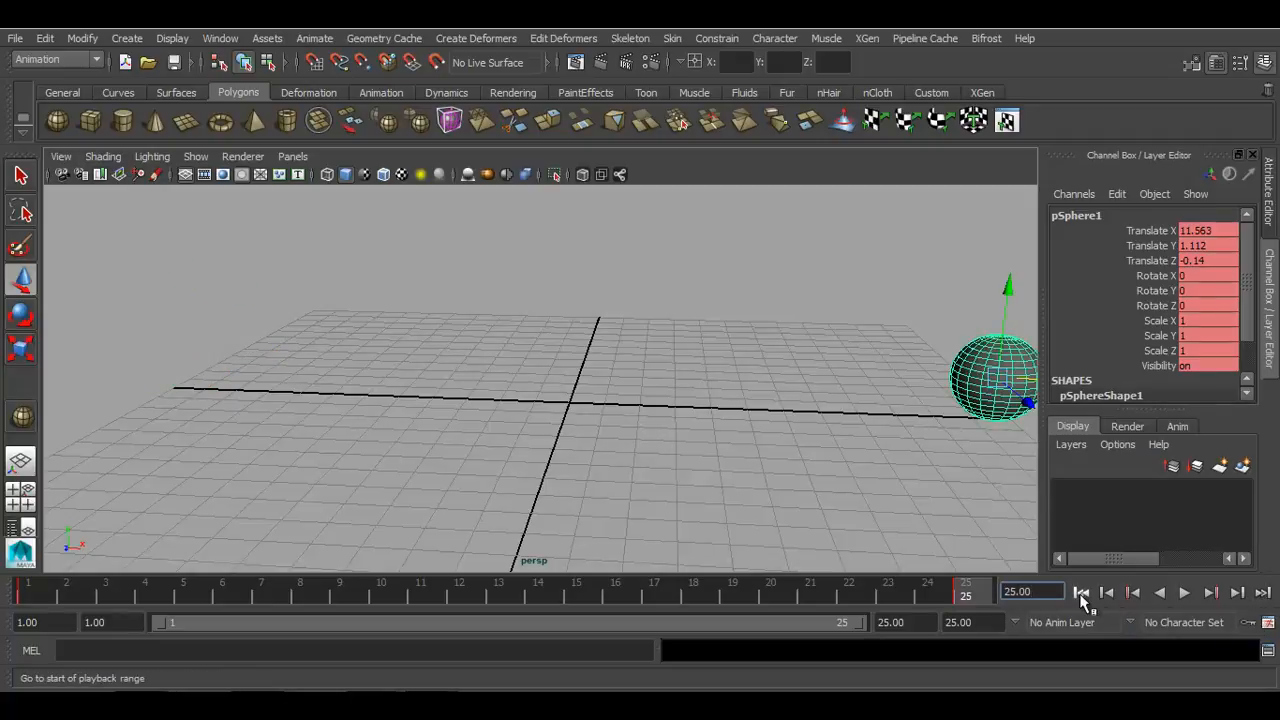
pyautogui.click(1080, 593)
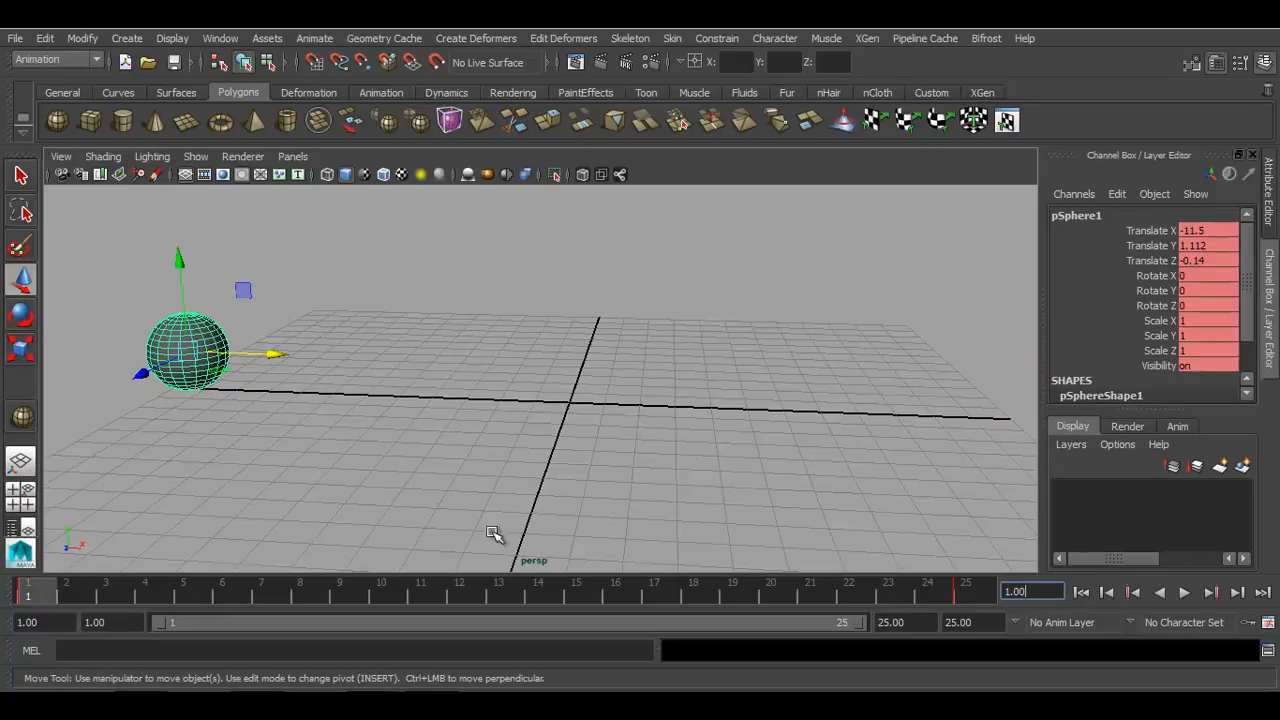
# - At frame 13, raise the sphere to about 7.54 in Y as a middle keyframe
pyautogui.click(463, 600)
pyautogui.scroll(-5, 570, 520)
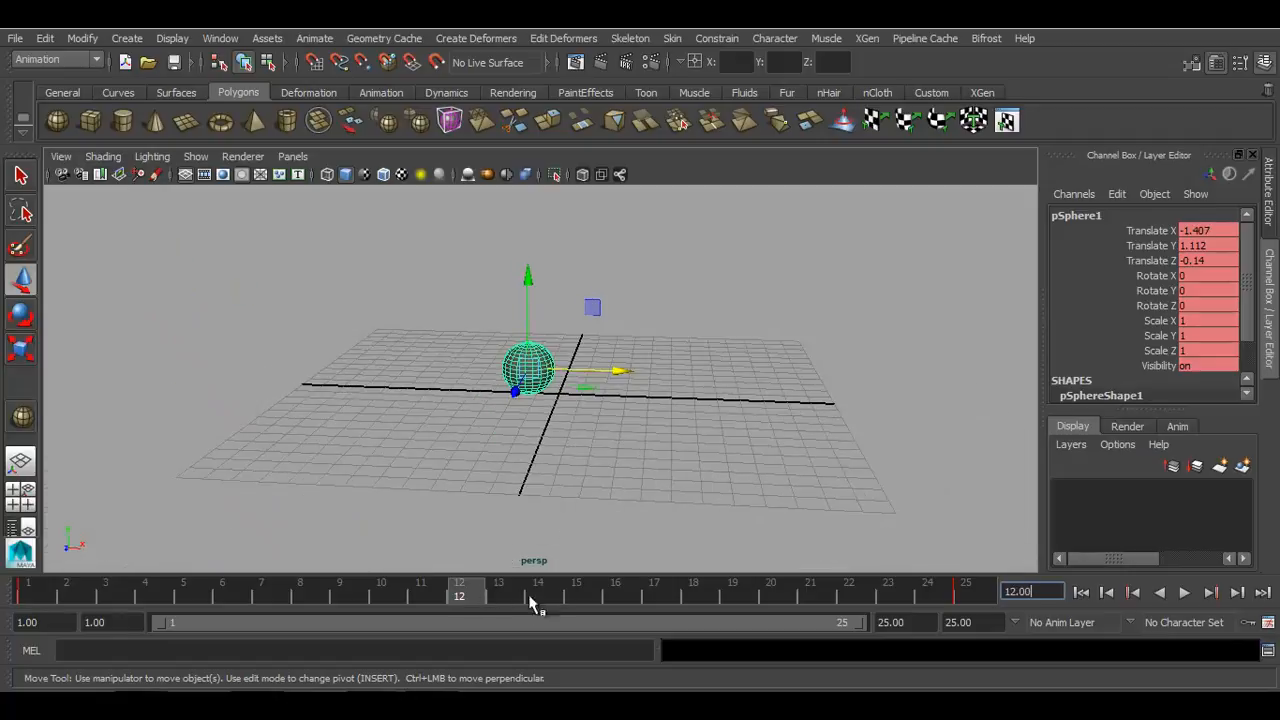
pyautogui.click(497, 597)
pyautogui.moveTo(560, 277); pyautogui.dragTo(586, 134)
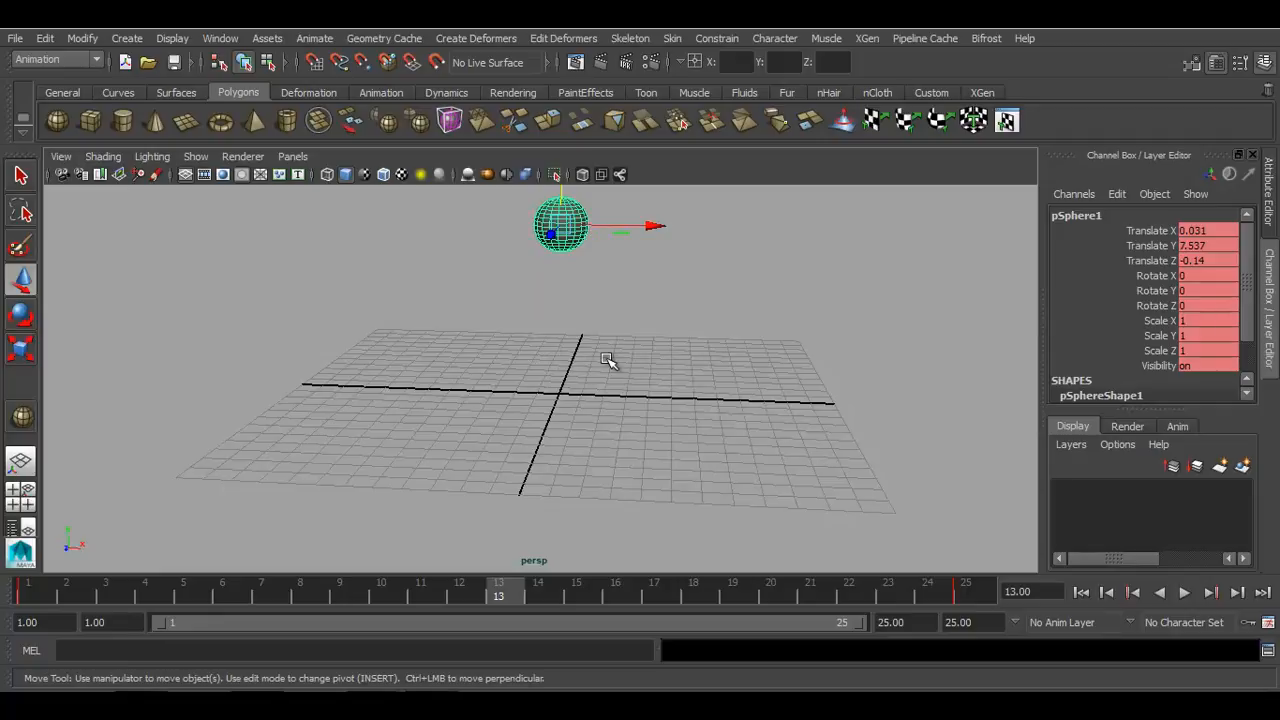
# - Play the sphere's arcing motion from frame 1, stop it, and return to the start of the playback range
pyautogui.keyDown('alt'); pyautogui.moveTo(606, 443); pyautogui.dragTo(626, 431); pyautogui.keyUp('alt')
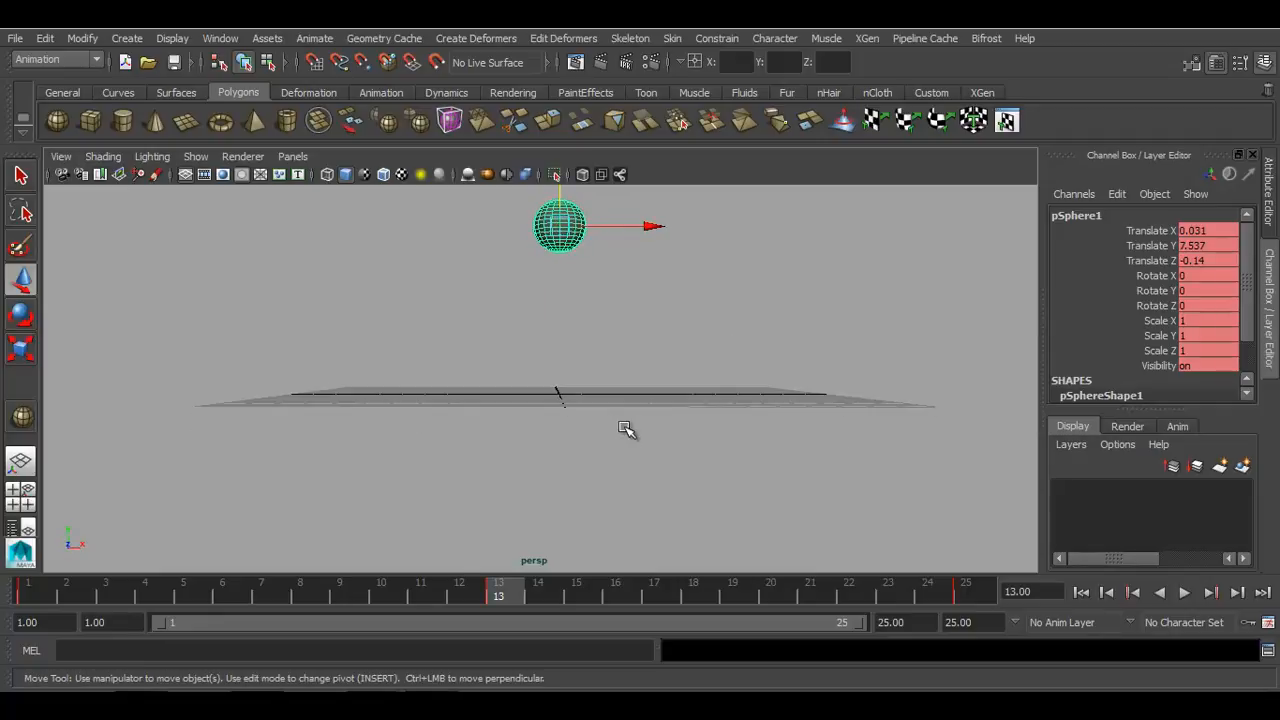
pyautogui.click(32, 592)
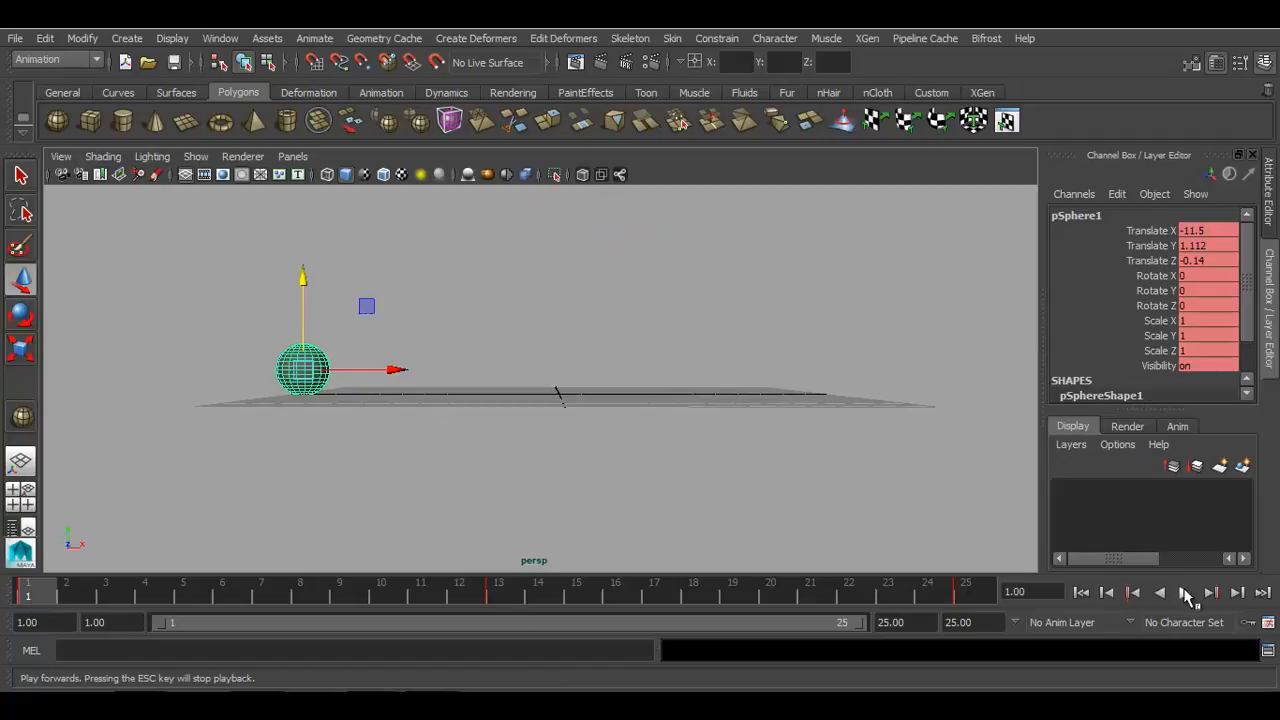
pyautogui.click(1184, 592)
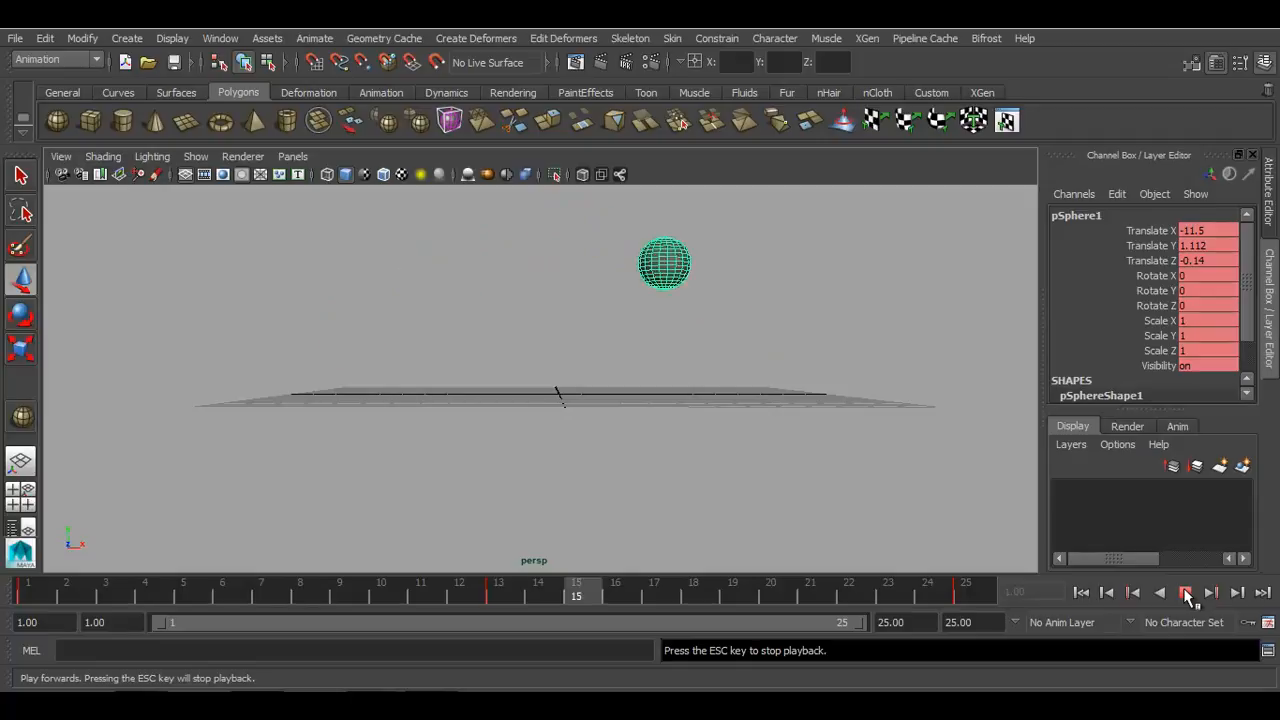
pyautogui.click(1186, 593)
pyautogui.click(1081, 592)
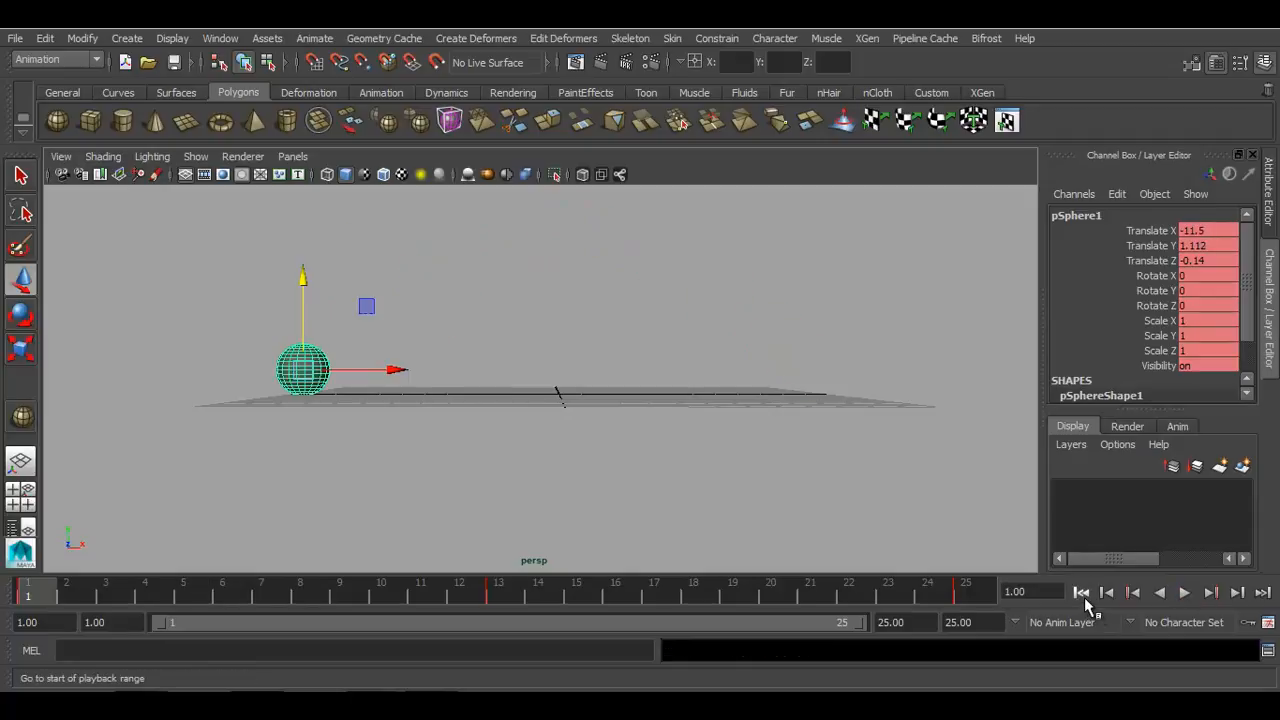
pyautogui.keyDown('alt'); pyautogui.moveTo(857, 429); pyautogui.dragTo(811, 383); pyautogui.keyUp('alt')
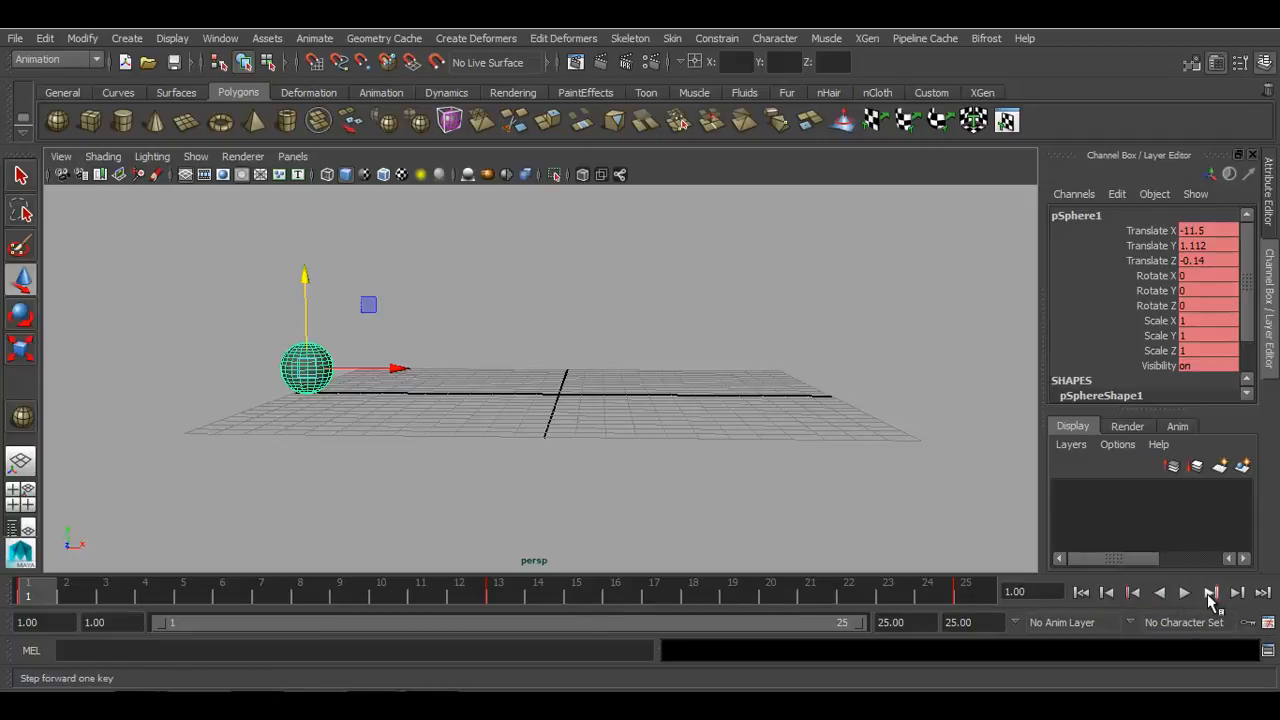
# - Step forward key by key from frame 1 to frame 25, and back key by key to frame 1
pyautogui.click(1210, 594)
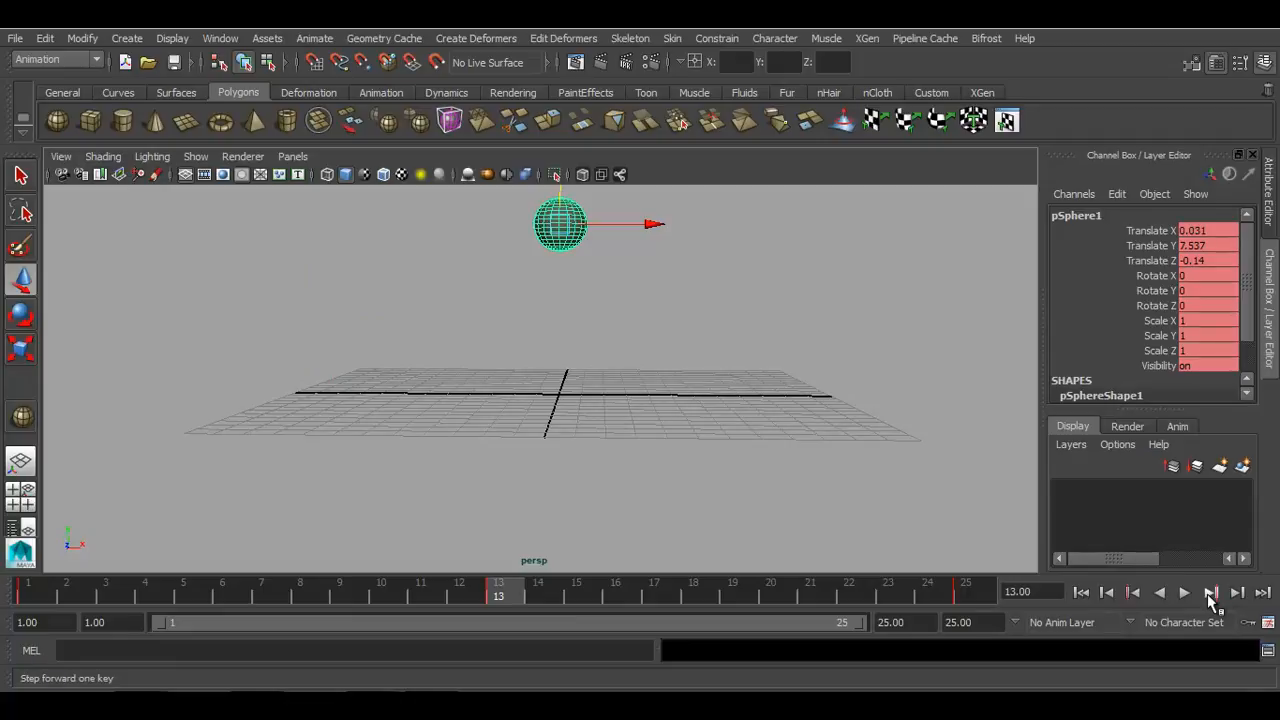
pyautogui.click(1210, 594)
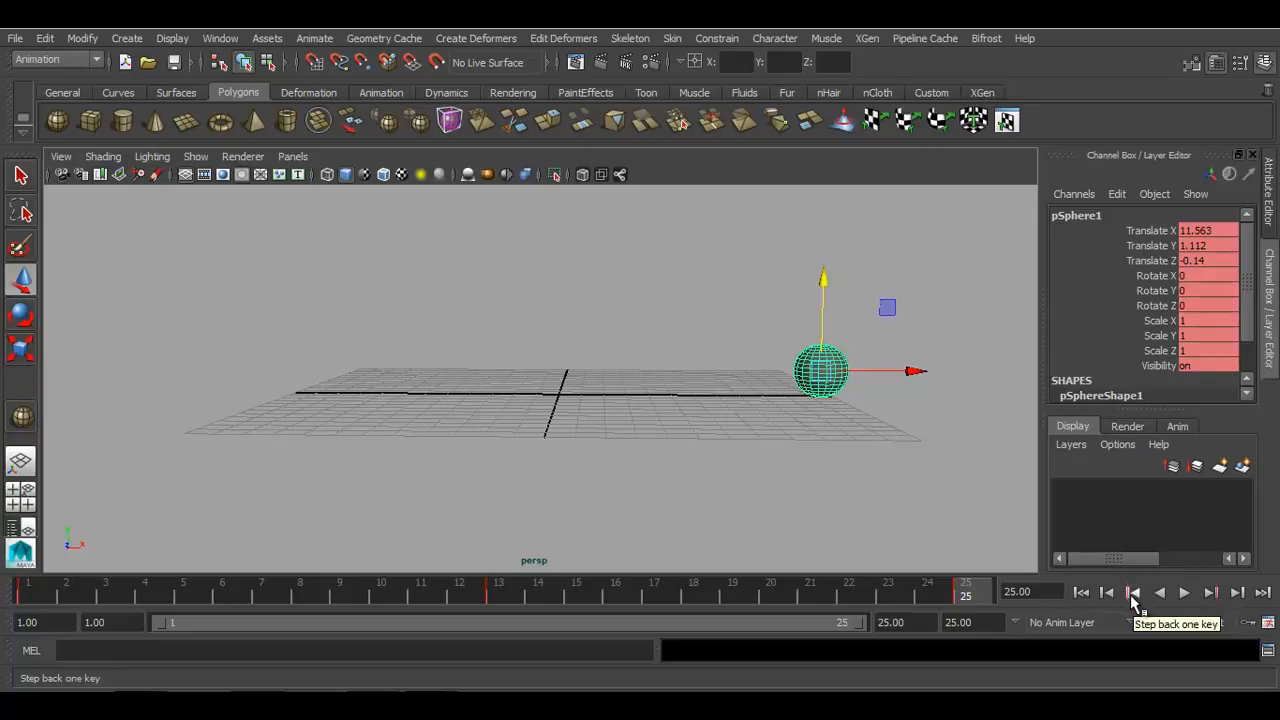
pyautogui.click(1133, 594)
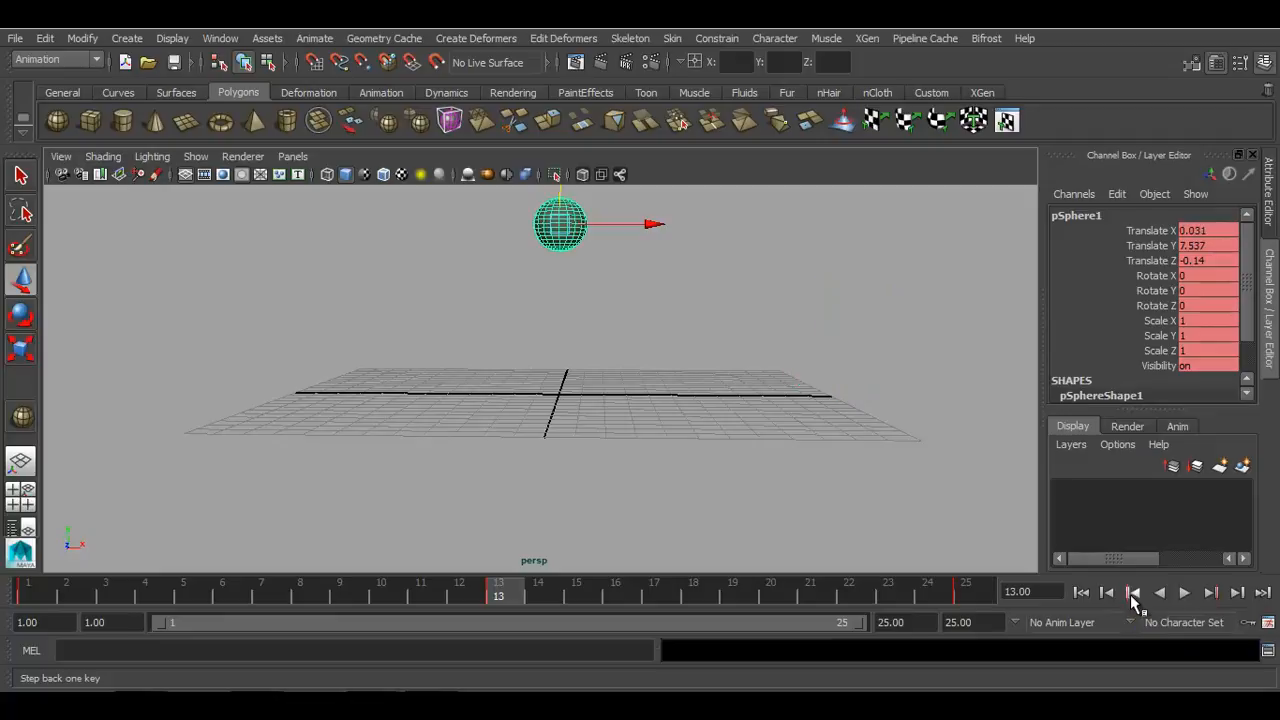
pyautogui.click(1133, 594)
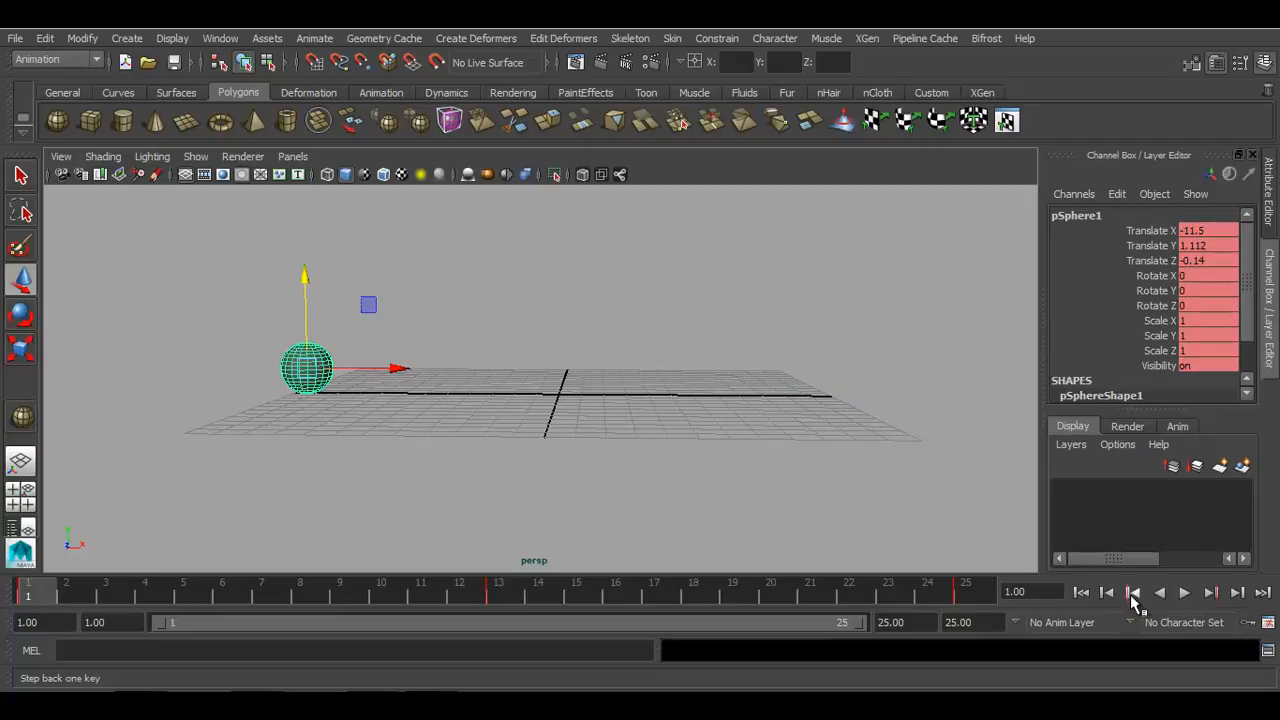
# - Step forward through the sphere's animation one frame at a time from frame 1 to frame 21
pyautogui.click(1237, 593)
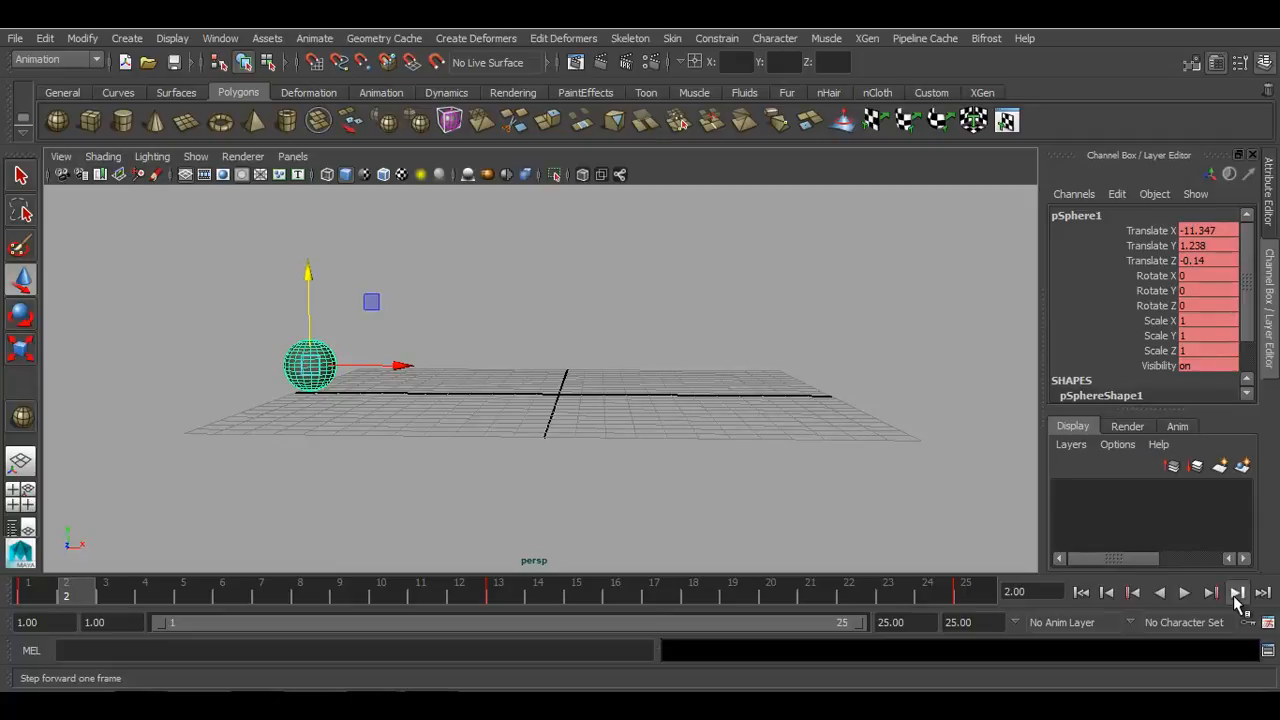
pyautogui.click(1237, 593)
pyautogui.click(1237, 593)
pyautogui.click(1237, 593)
pyautogui.click(1237, 593)
pyautogui.click(1237, 593)
pyautogui.click(1237, 593)
pyautogui.click(1237, 593)
pyautogui.click(1237, 593)
pyautogui.click(1237, 593)
pyautogui.click(1237, 593)
pyautogui.click(1237, 593)
pyautogui.click(1237, 593)
pyautogui.click(1237, 593)
pyautogui.click(1237, 593)
pyautogui.click(1237, 593)
pyautogui.click(1237, 593)
pyautogui.click(1237, 593)
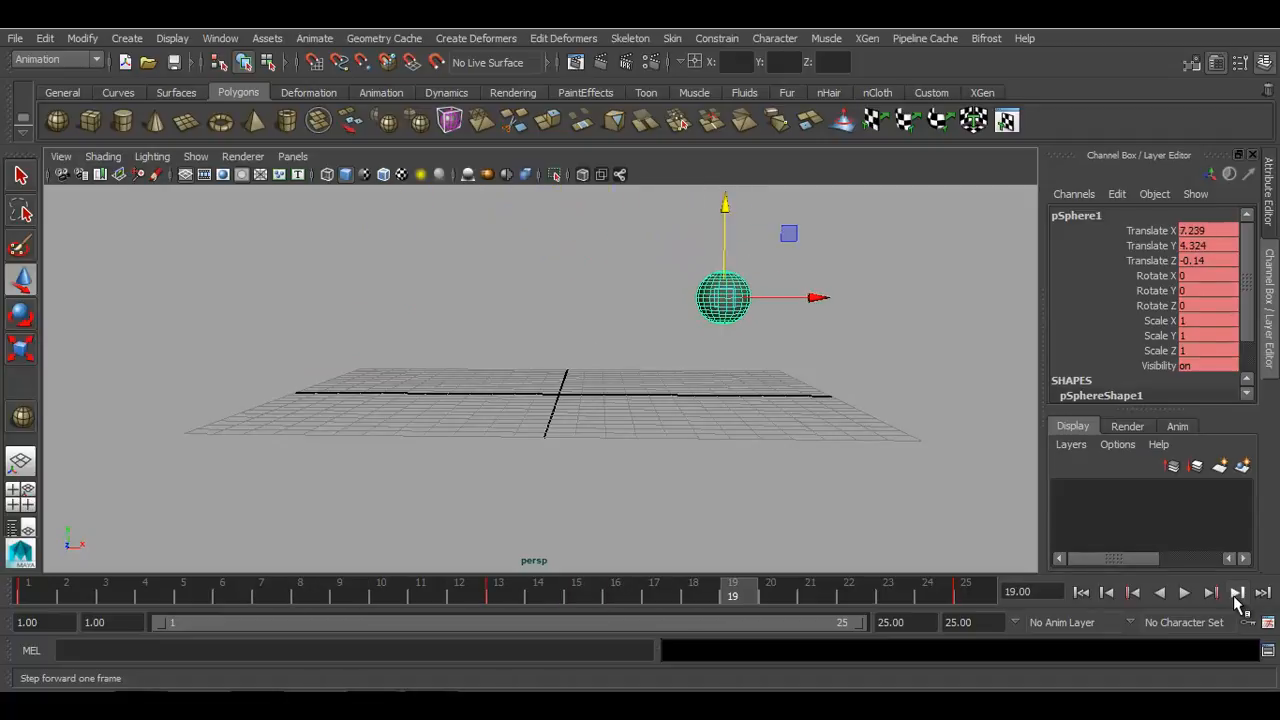
pyautogui.click(1237, 593)
pyautogui.click(1237, 593)
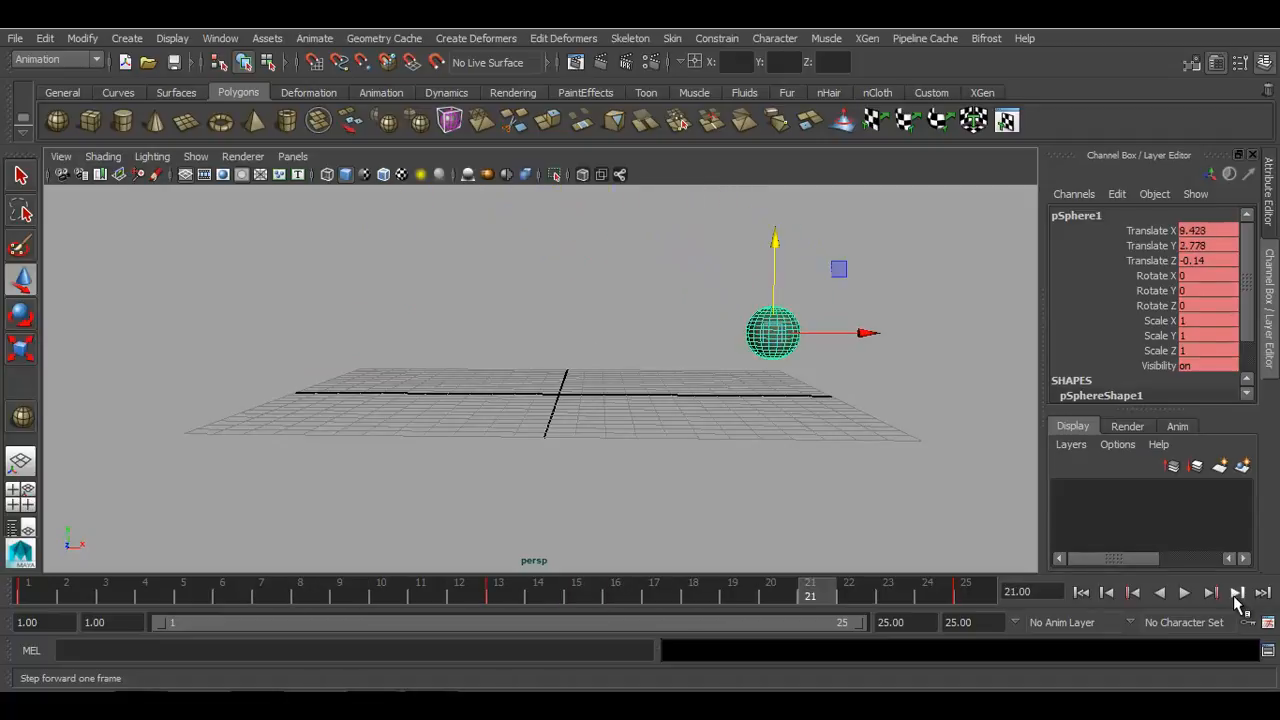
# - Step back one frame at a time to frame 11, and return to the start of the playback range
pyautogui.click(1110, 593)
pyautogui.click(1110, 593)
pyautogui.click(1110, 593)
pyautogui.click(1110, 593)
pyautogui.click(1110, 593)
pyautogui.click(1110, 593)
pyautogui.click(1110, 593)
pyautogui.click(1110, 593)
pyautogui.click(1110, 593)
pyautogui.click(1110, 593)
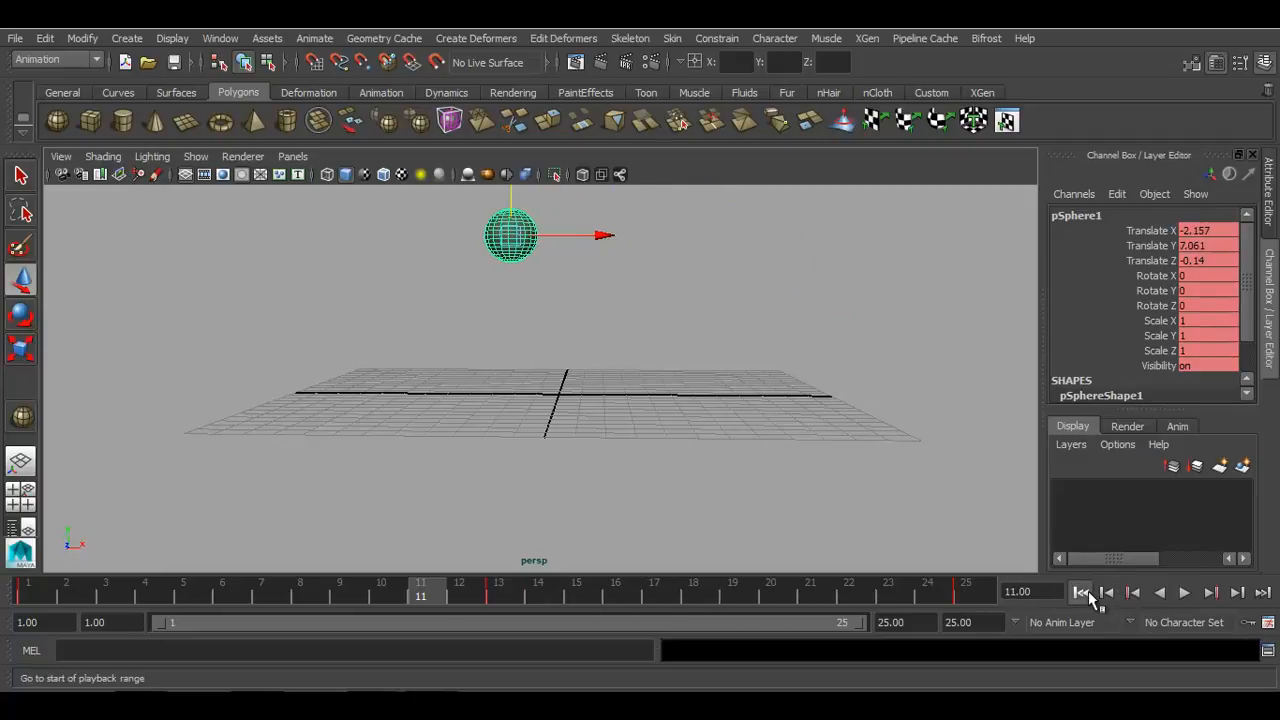
pyautogui.click(1081, 592)
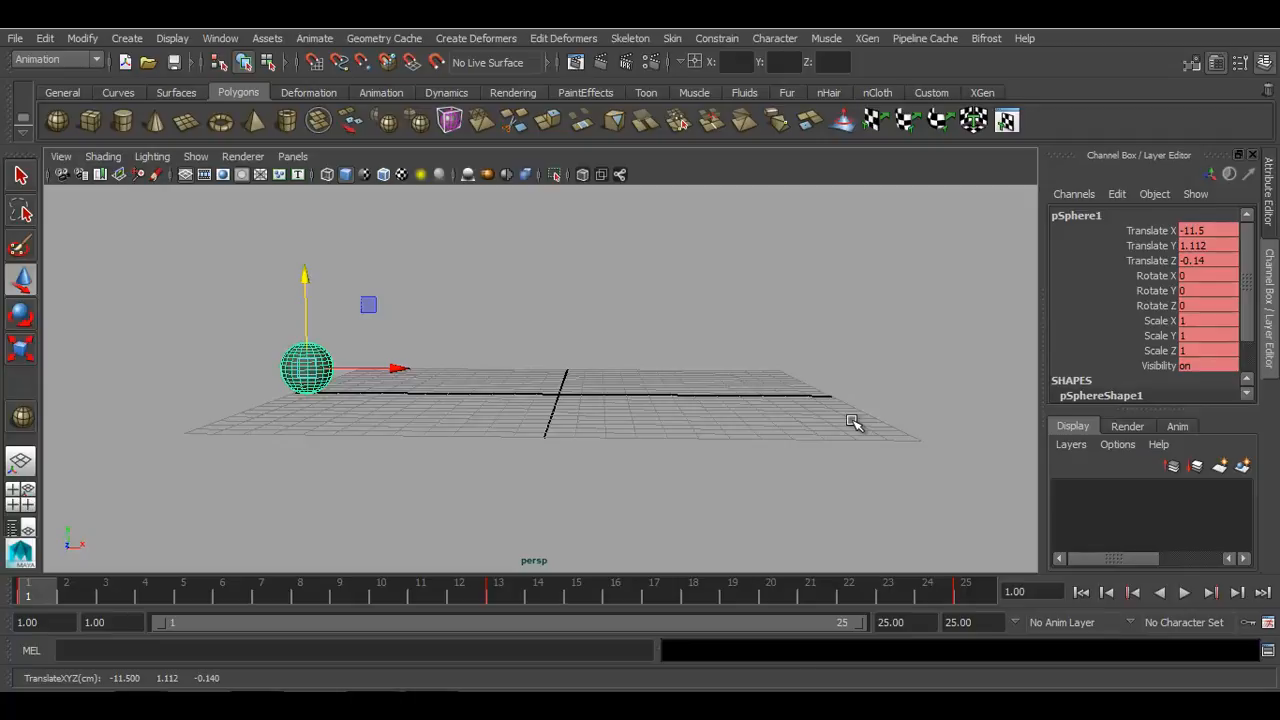
# - Play the animation from frame 1, stop it, and go back to the start of the playback range
pyautogui.hotkey('alt', 'v')
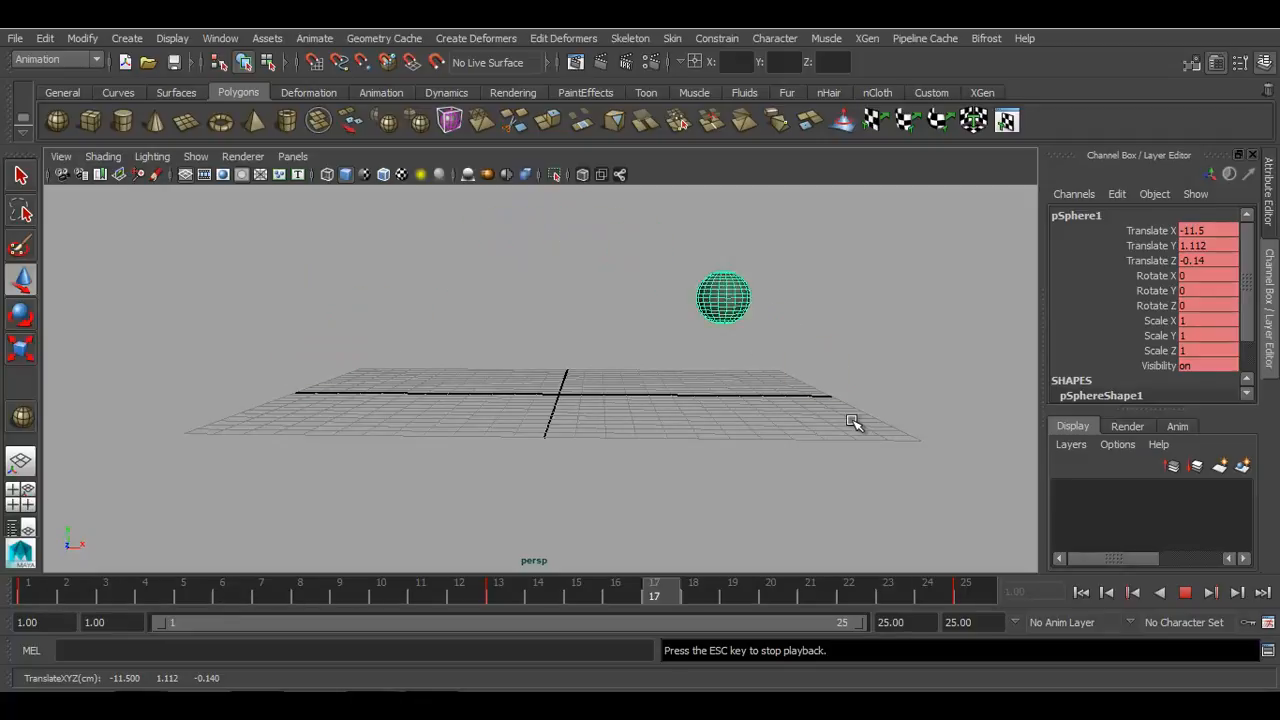
pyautogui.press('Escape')
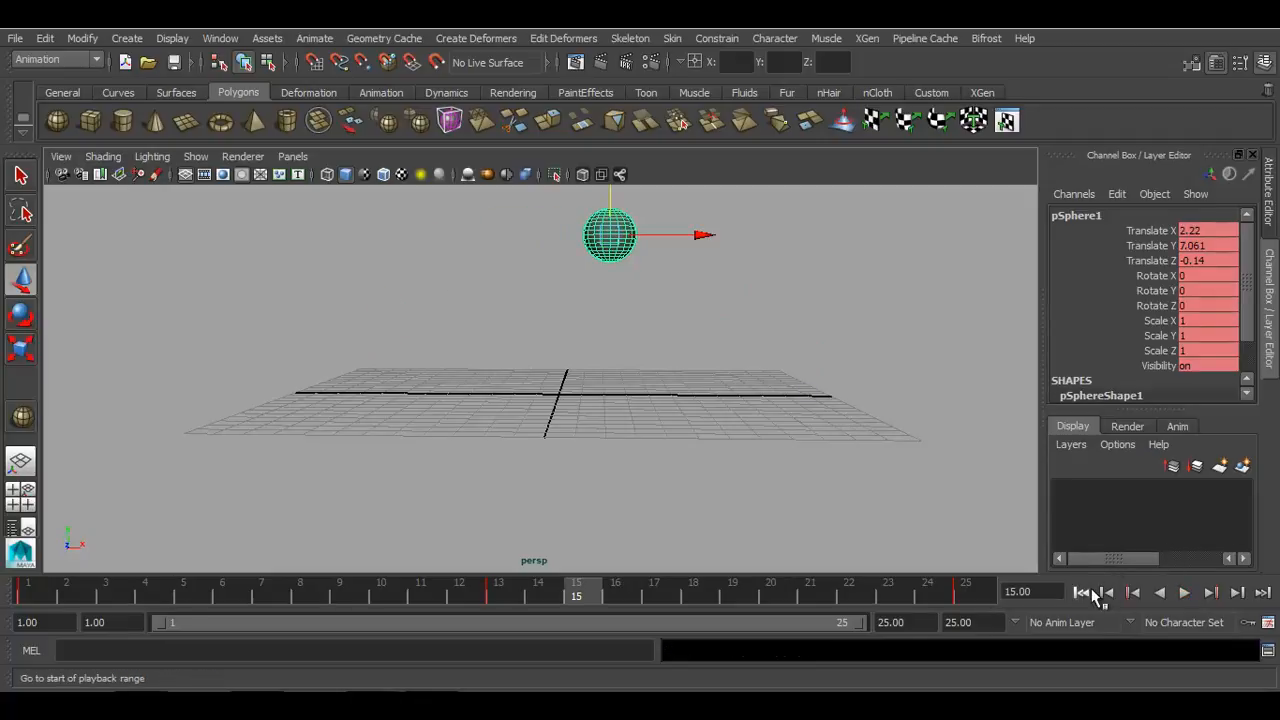
pyautogui.click(1081, 592)
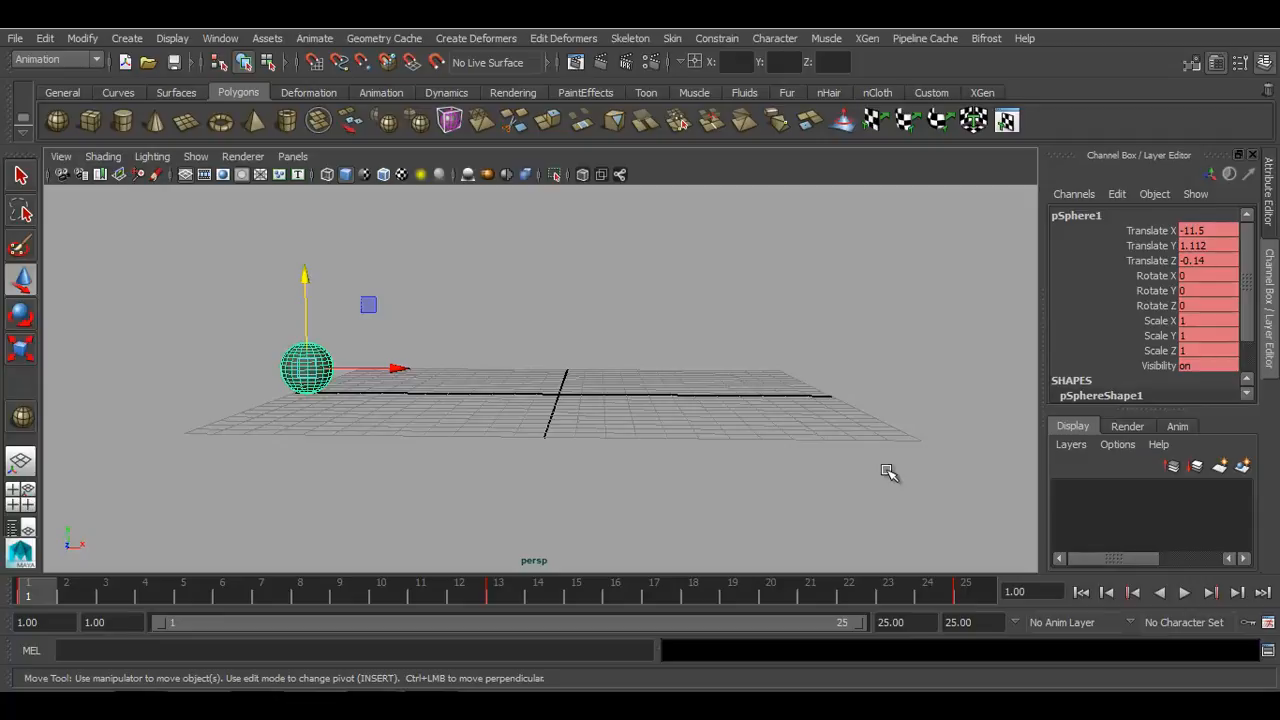
# - Play the animation, stop it at frame 21, and step back one frame at a time to frame 1
pyautogui.hotkey('alt', 'v')
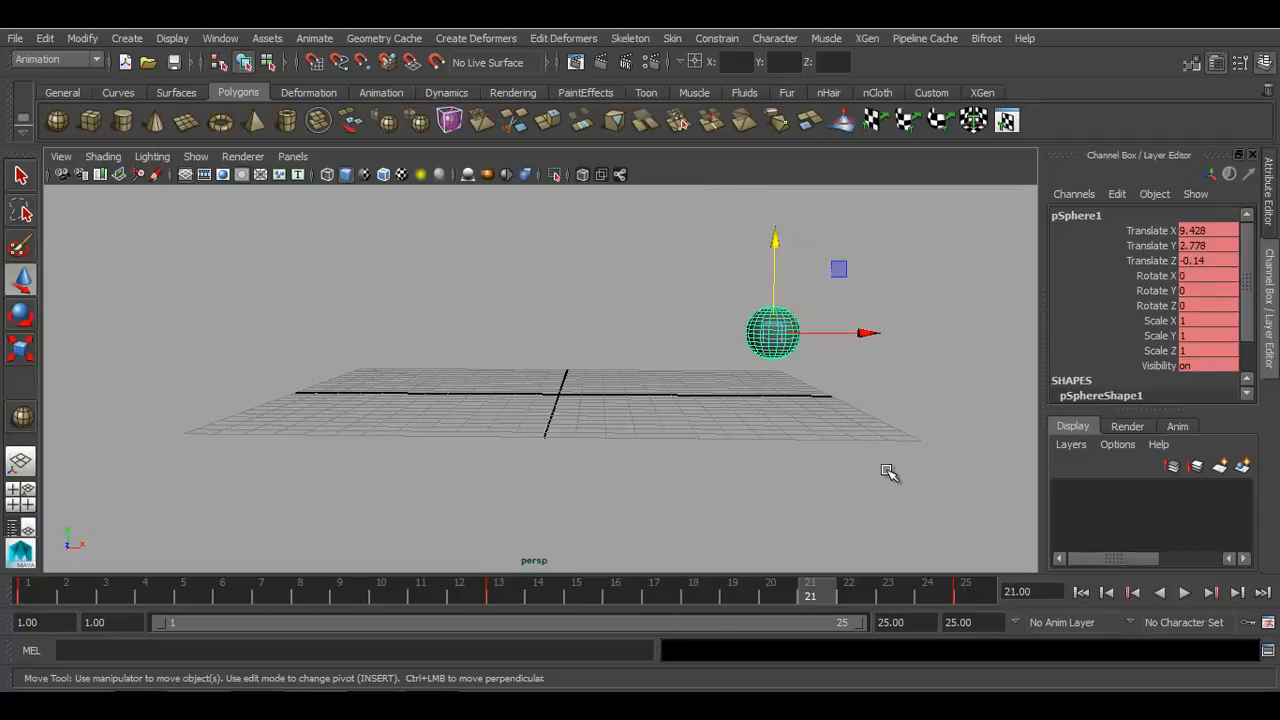
pyautogui.hotkey('alt', ',')
pyautogui.hotkey('alt', ',')
pyautogui.hotkey('alt', ',')
pyautogui.hotkey('alt', ',')
pyautogui.hotkey('alt', ',')
pyautogui.hotkey('alt', ',')
pyautogui.hotkey('alt', ',')
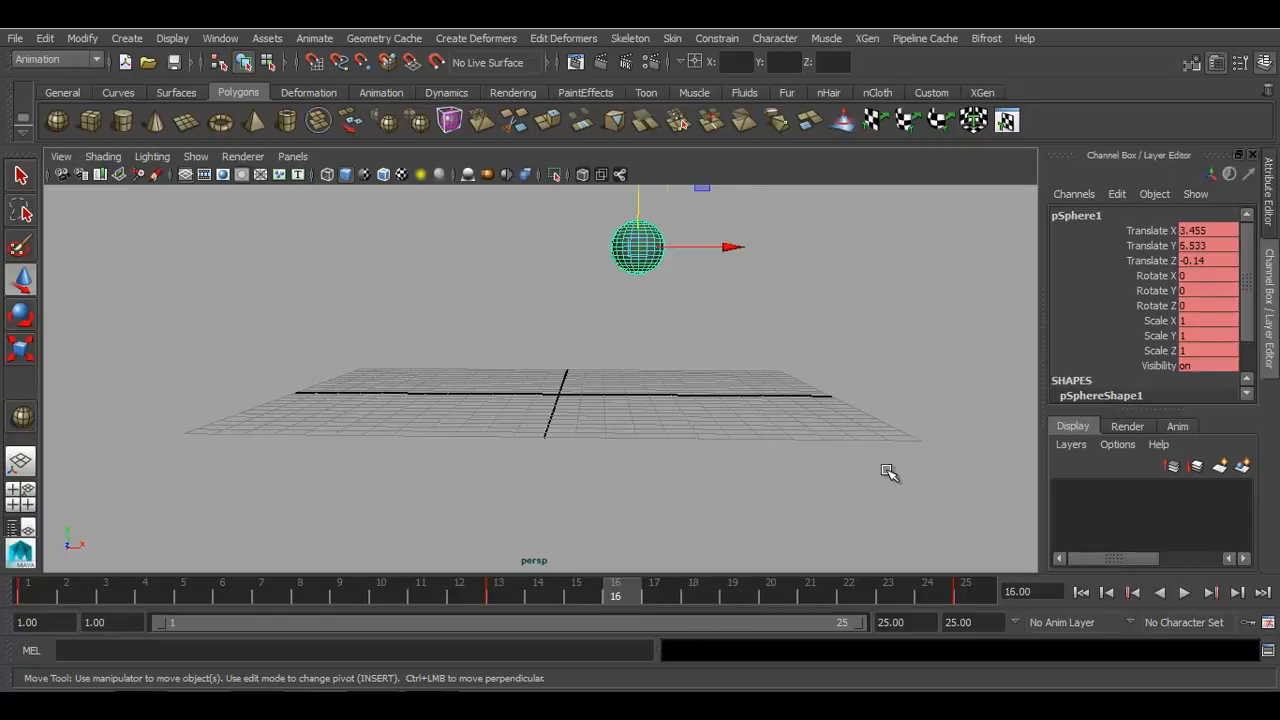
pyautogui.hotkey('alt', ',')
pyautogui.hotkey('alt', ',')
pyautogui.hotkey('alt', ',')
pyautogui.hotkey('alt', ',')
pyautogui.hotkey('alt', ',')
pyautogui.hotkey('alt', ',')
pyautogui.hotkey('alt', ',')
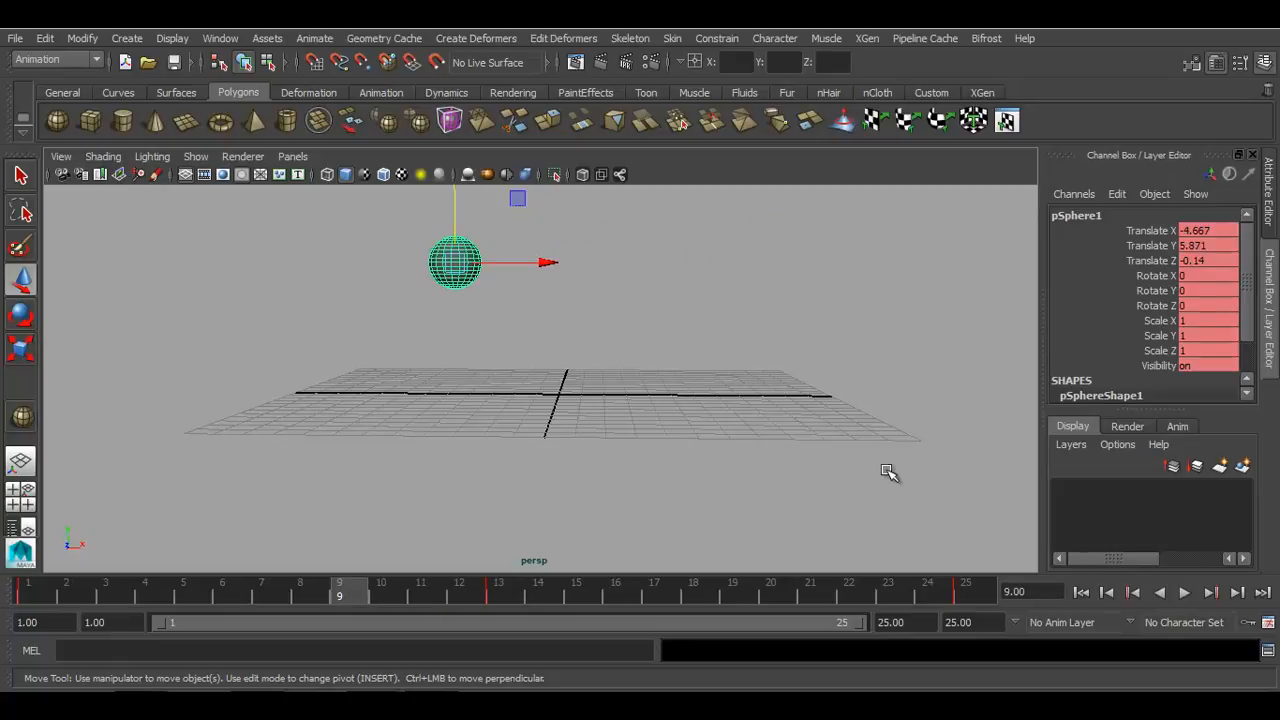
pyautogui.hotkey('alt', ',')
pyautogui.hotkey('alt', ',')
pyautogui.hotkey('alt', ',')
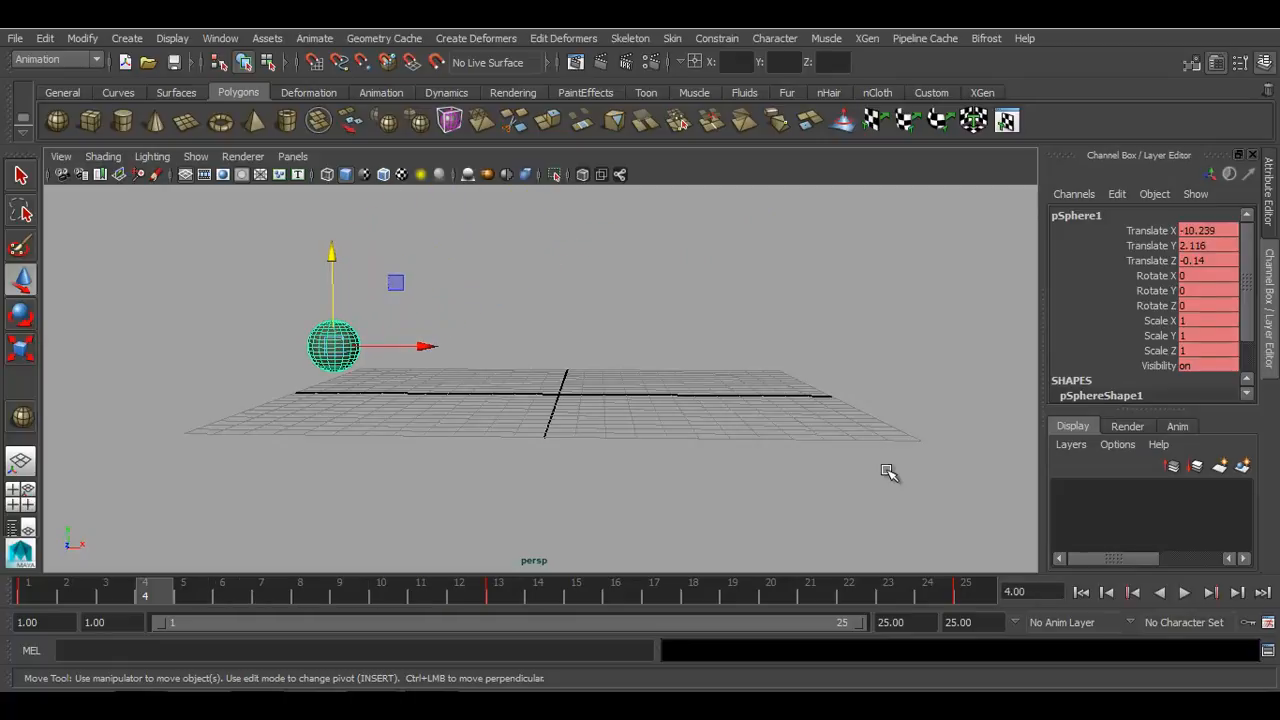
pyautogui.hotkey('alt', ',')
pyautogui.hotkey('alt', ',')
pyautogui.hotkey('alt', ',')
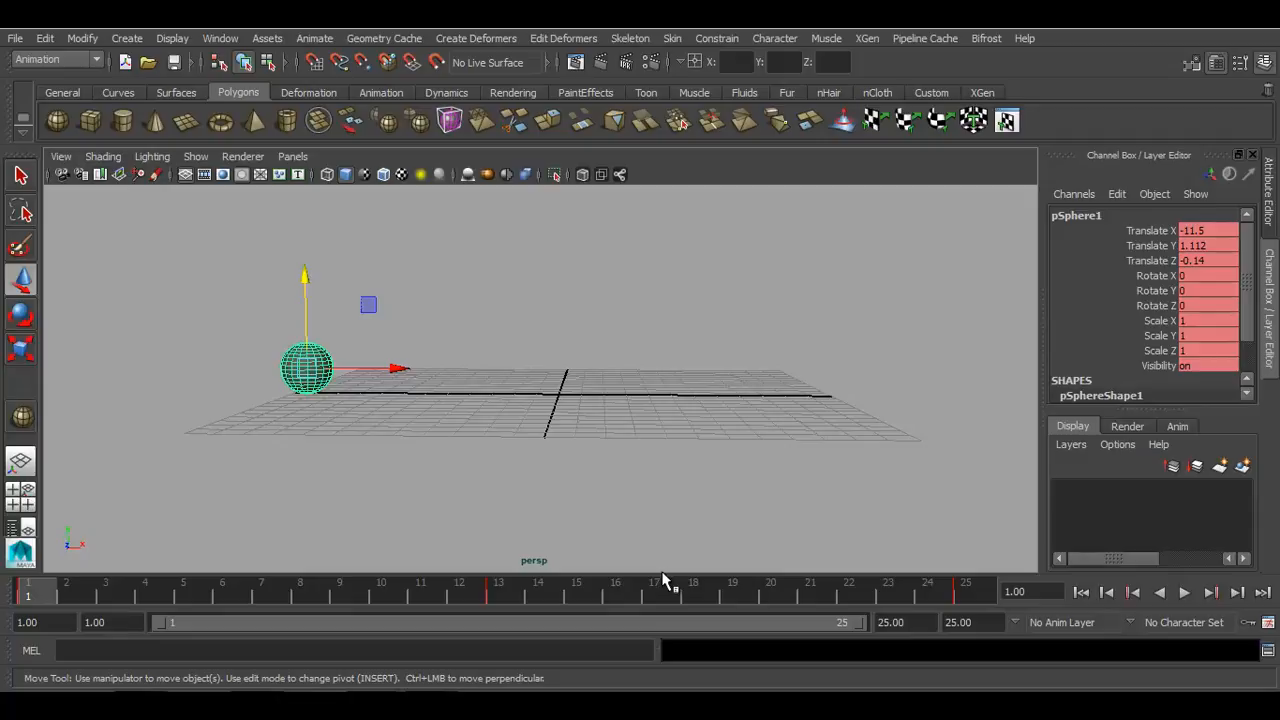
# - Move the sphere's middle keyframe from frame 13 to frame 6 on the timeline
pyautogui.click(497, 591)
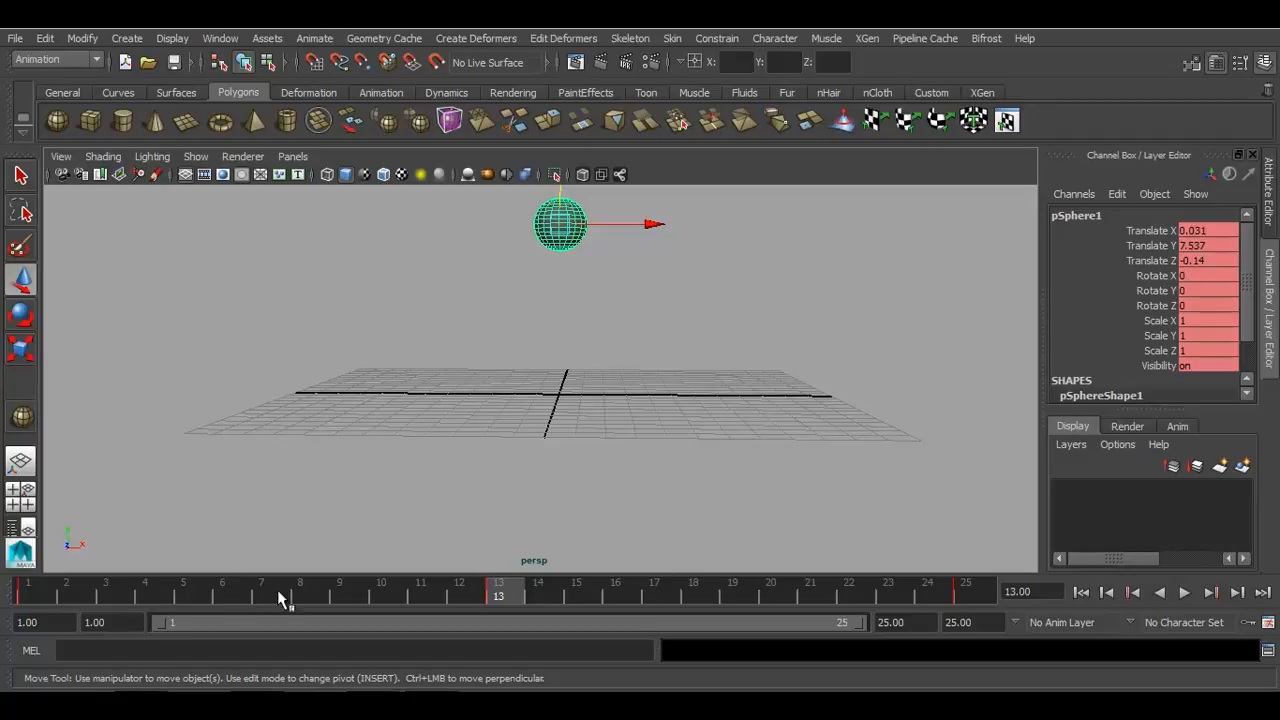
pyautogui.keyDown('shift'); pyautogui.click(504, 596); pyautogui.keyUp('shift')
pyautogui.moveTo(505, 598); pyautogui.dragTo(244, 593)
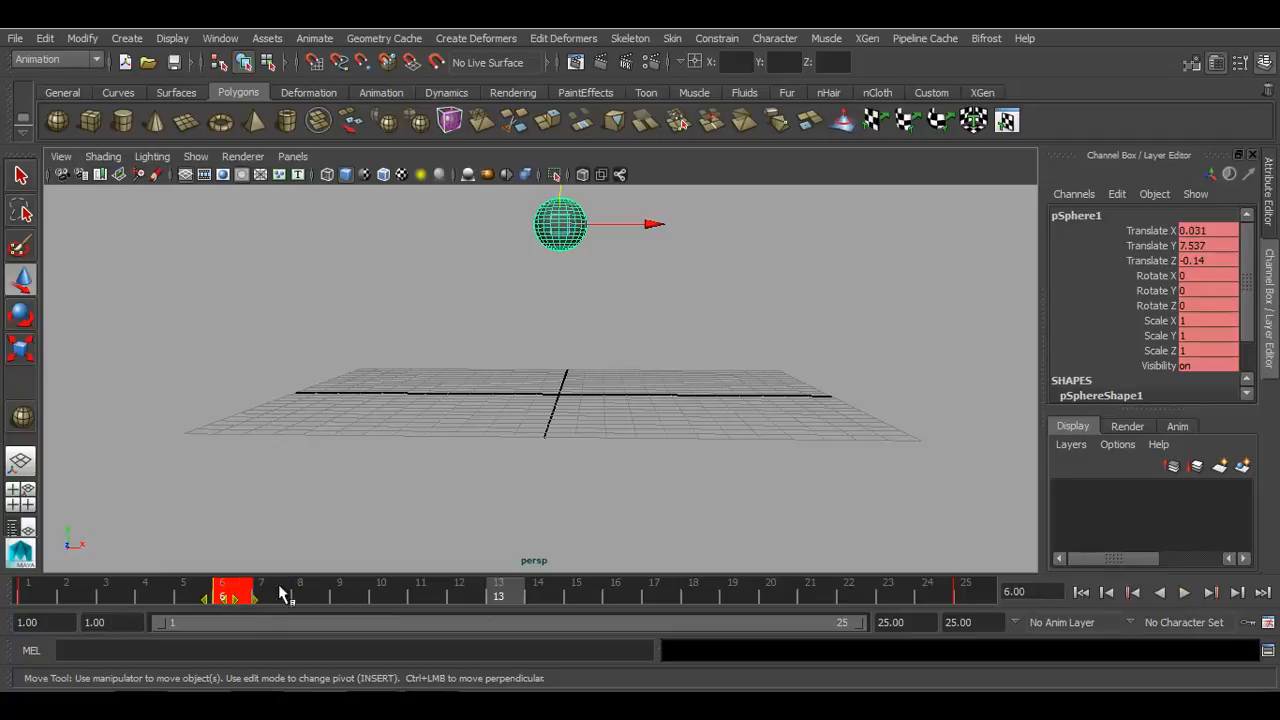
pyautogui.click(400, 592)
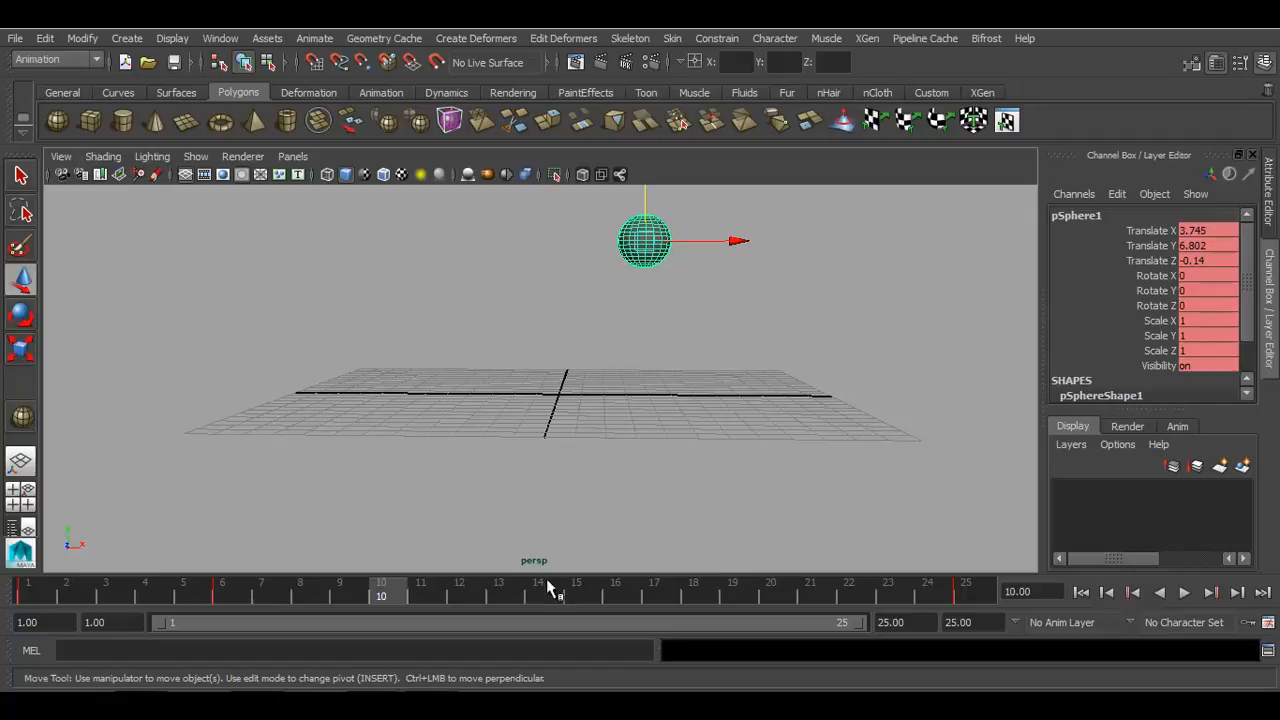
# - Move the sphere's last keyframe from frame 25 to frame 12 on the timeline
pyautogui.click(968, 594)
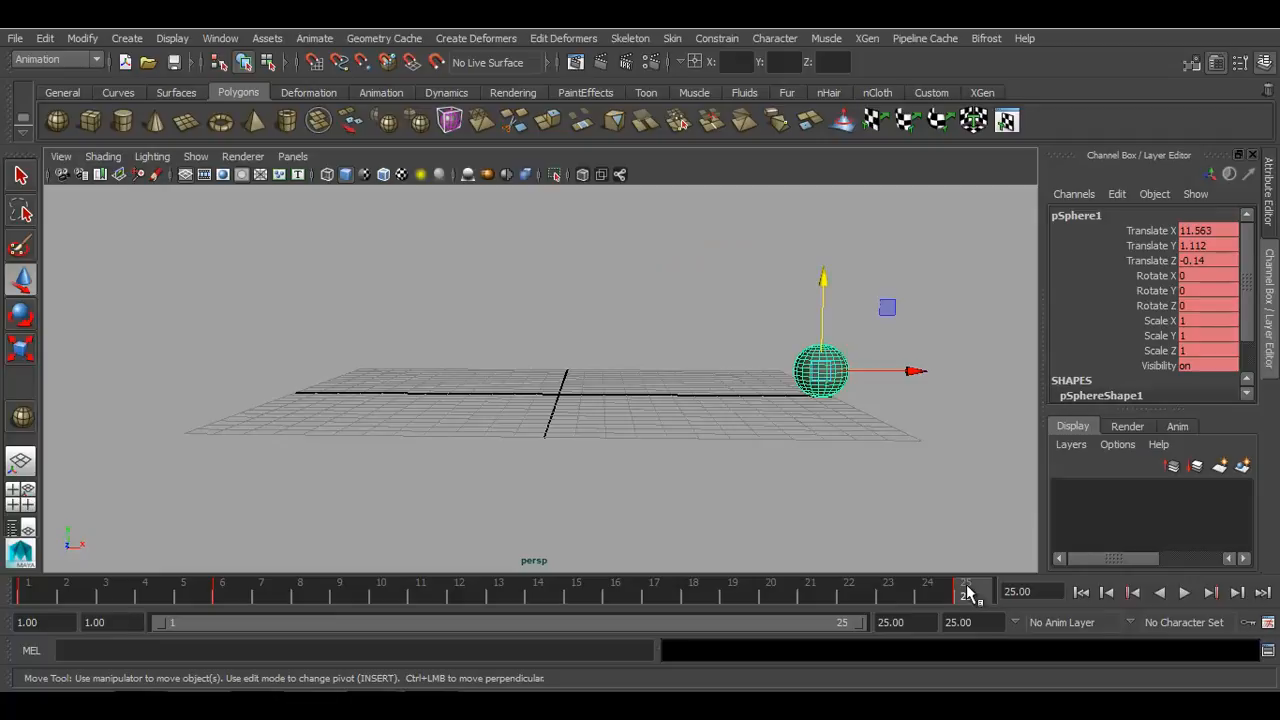
pyautogui.keyDown('shift'); pyautogui.click(967, 592); pyautogui.keyUp('shift')
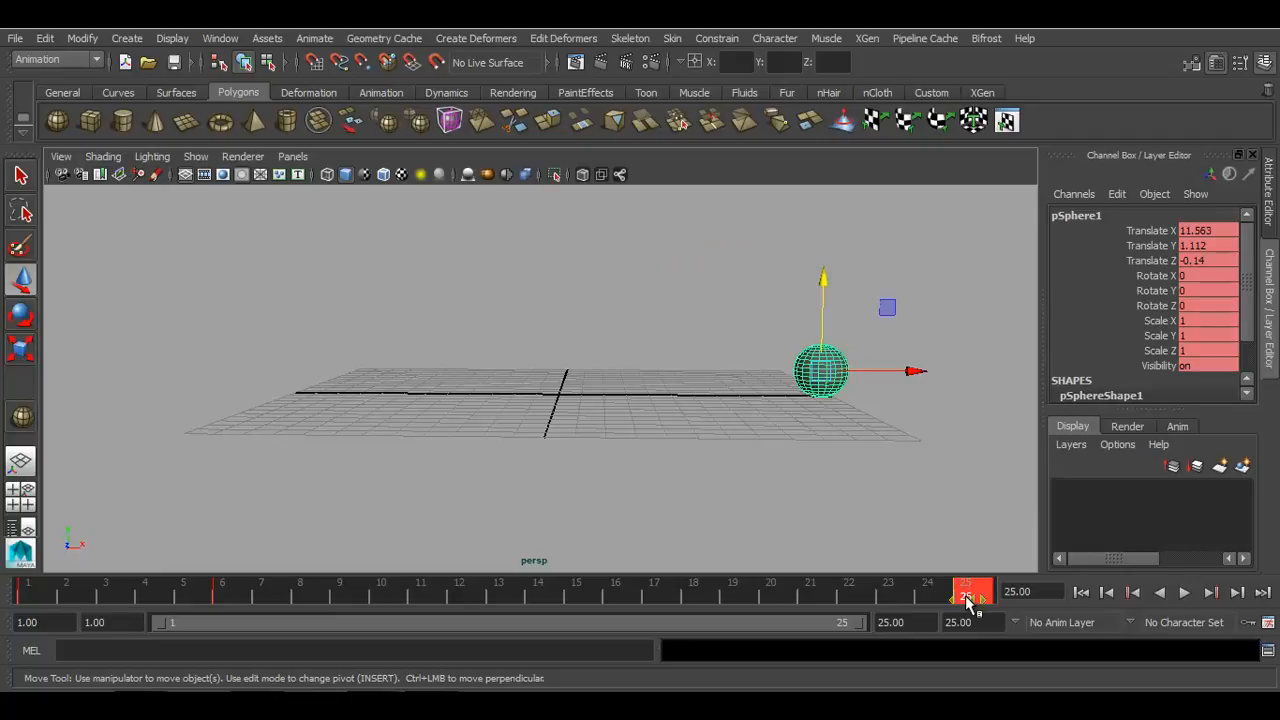
pyautogui.moveTo(953, 599); pyautogui.dragTo(474, 593)
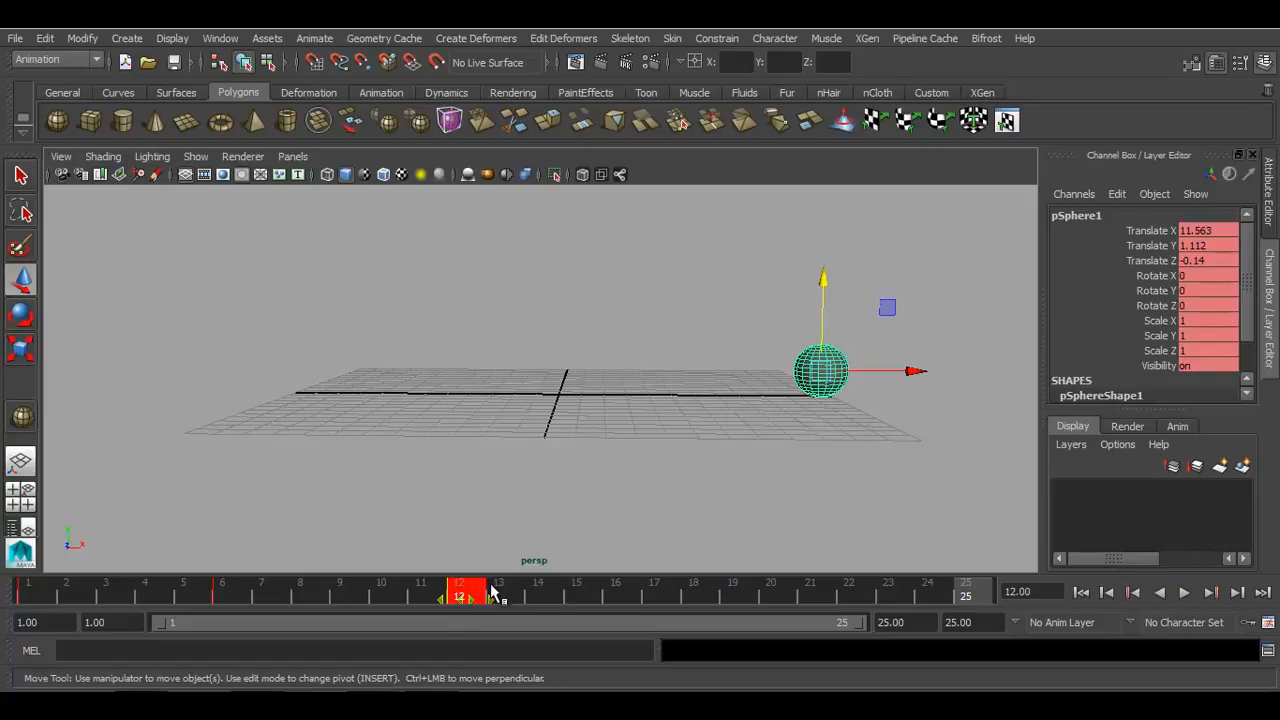
pyautogui.click(638, 594)
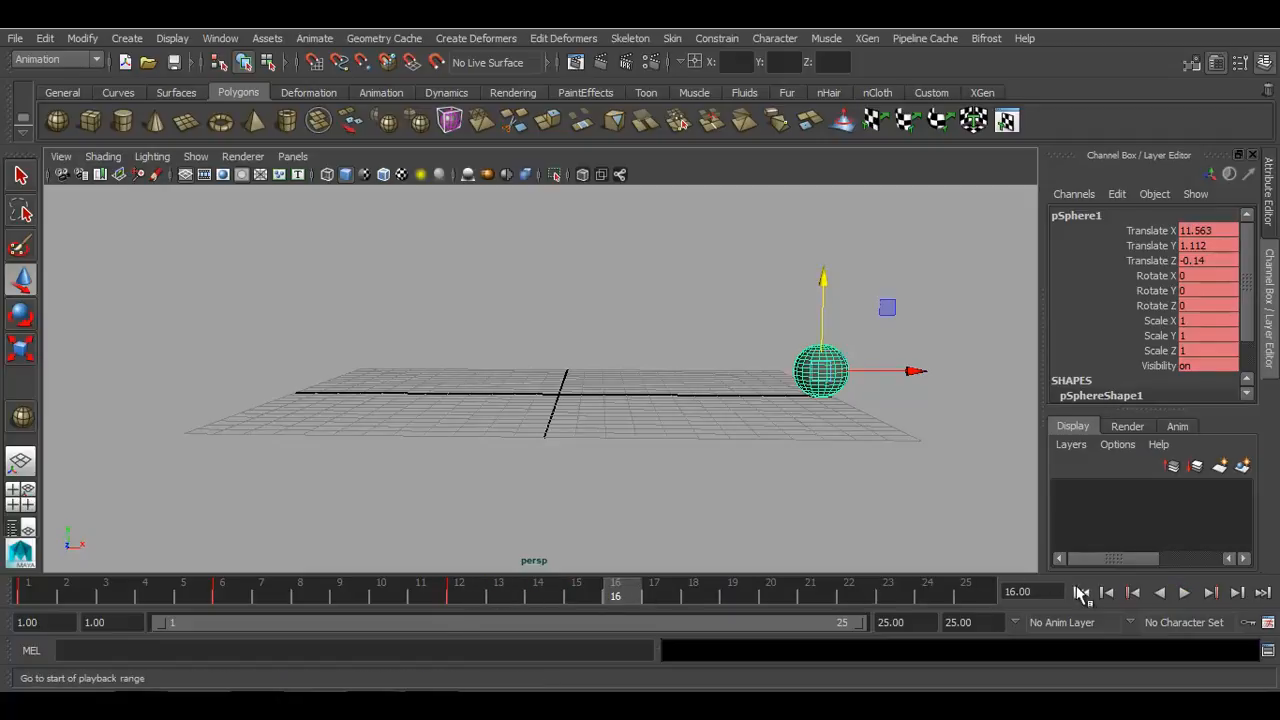
# - Play the retimed animation from the start of the playback range and stop it
pyautogui.click(1081, 592)
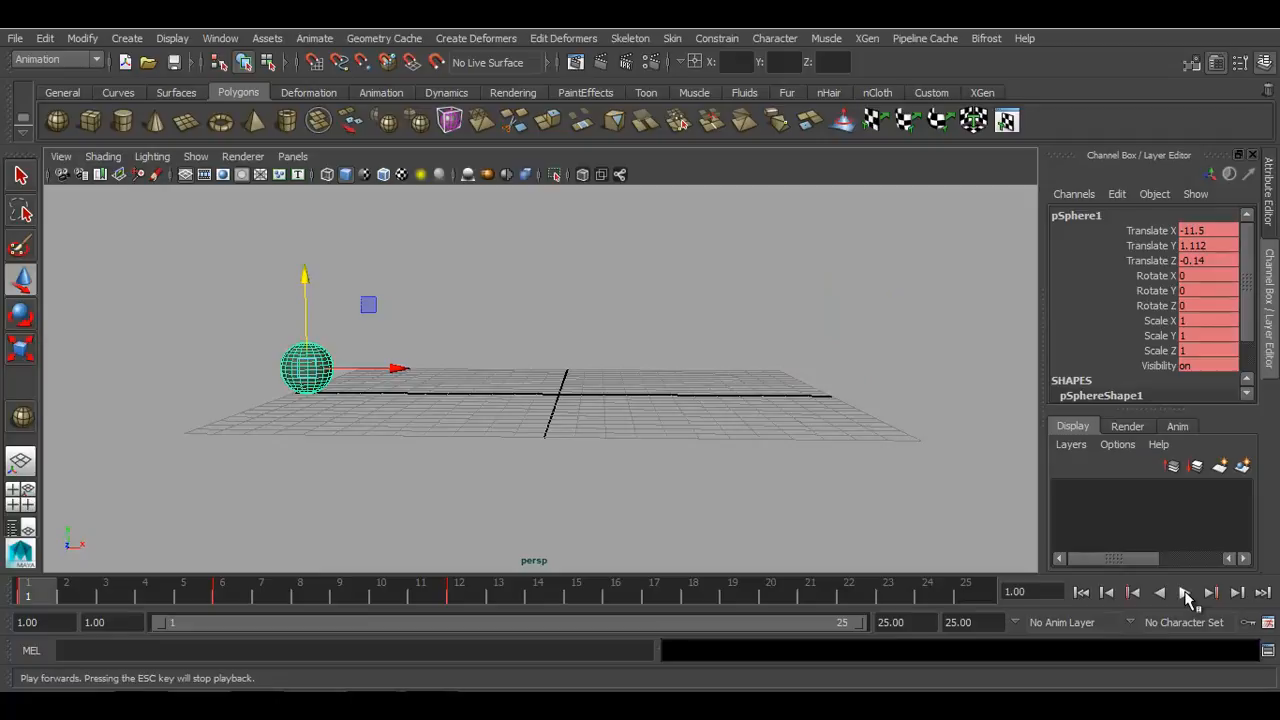
pyautogui.click(1184, 593)
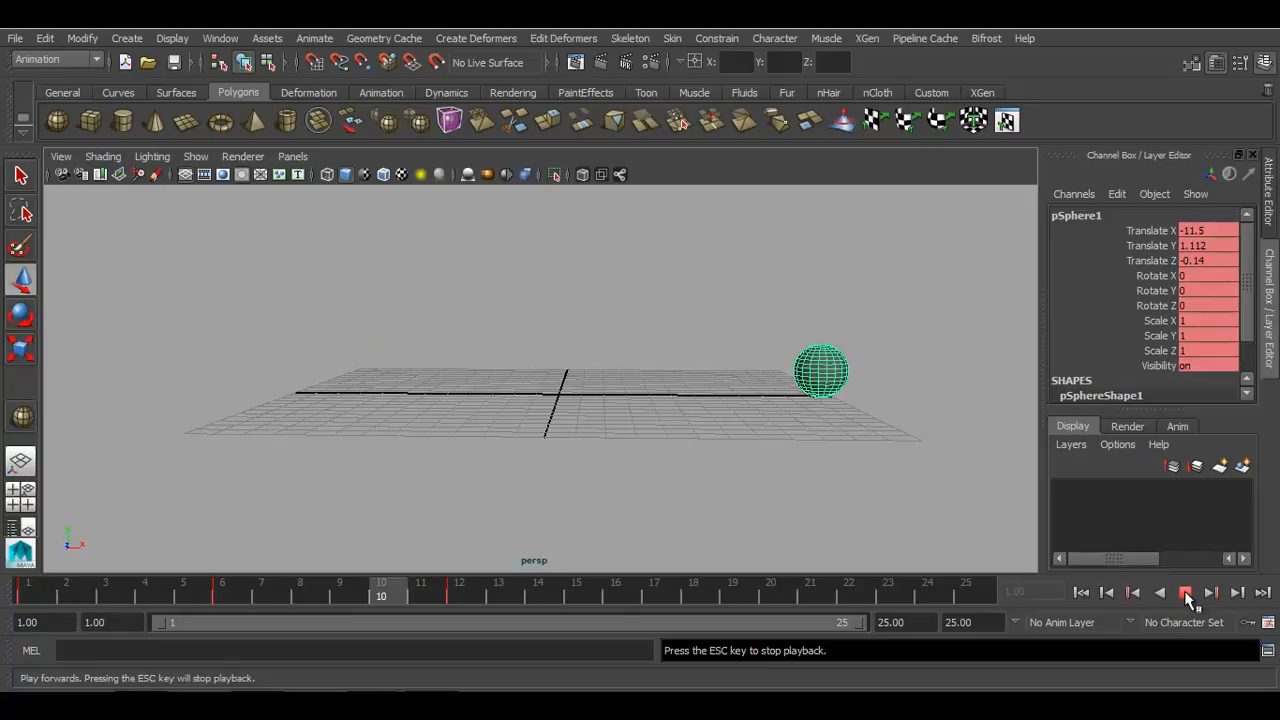
pyautogui.click(1185, 593)
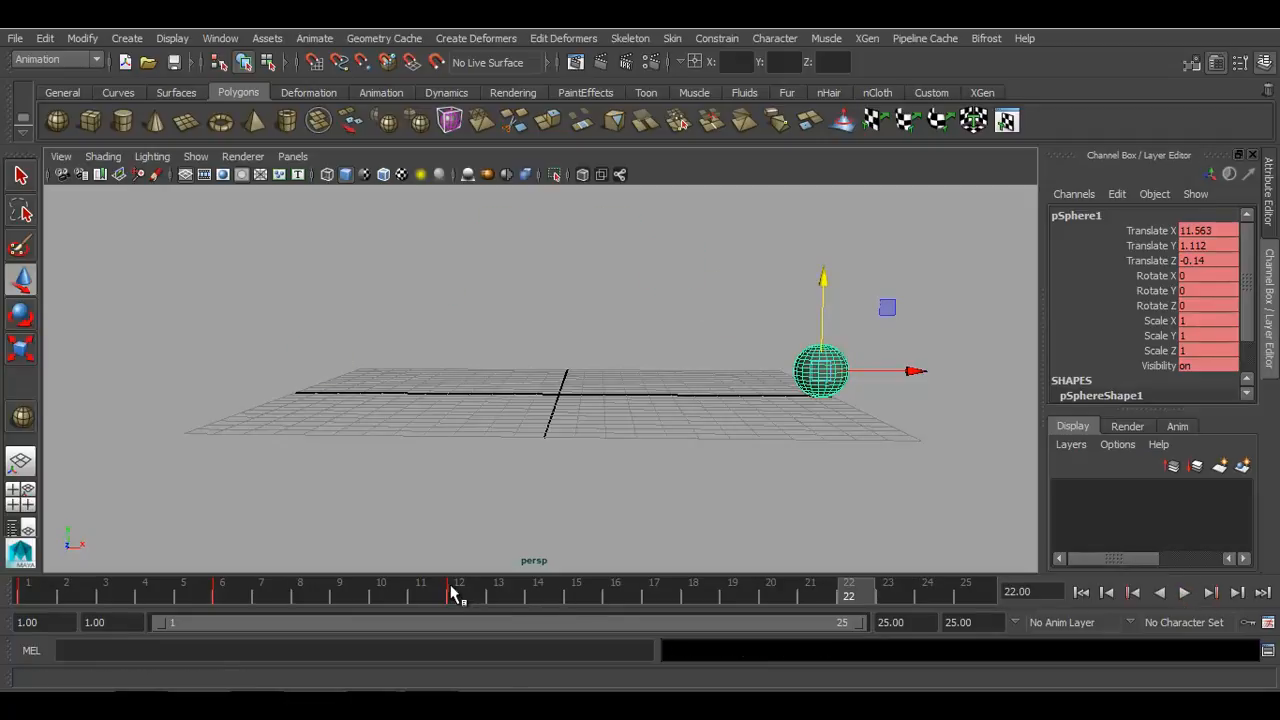
# - Select the keys from frame 1 through 12, stretch the range's end to frame 22, and snap the keys to whole frames
pyautogui.click(28, 596)
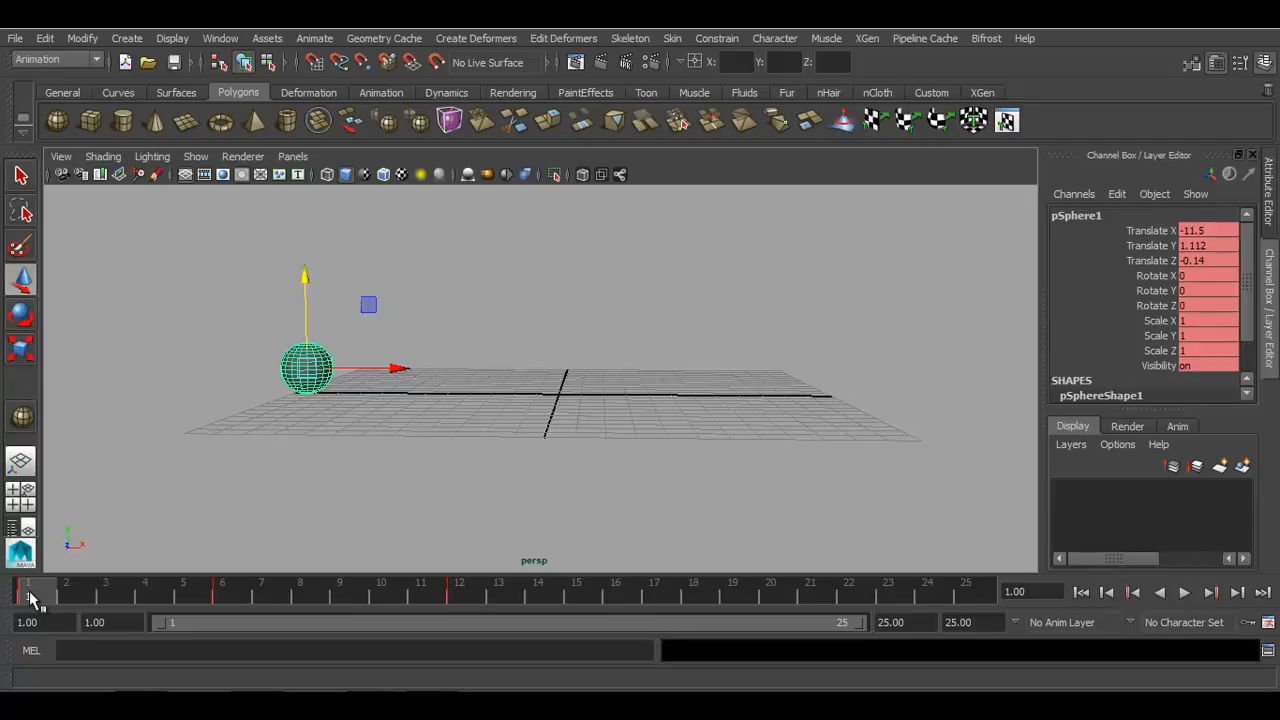
pyautogui.keyDown('shift'); pyautogui.click(30, 597); pyautogui.keyUp('shift')
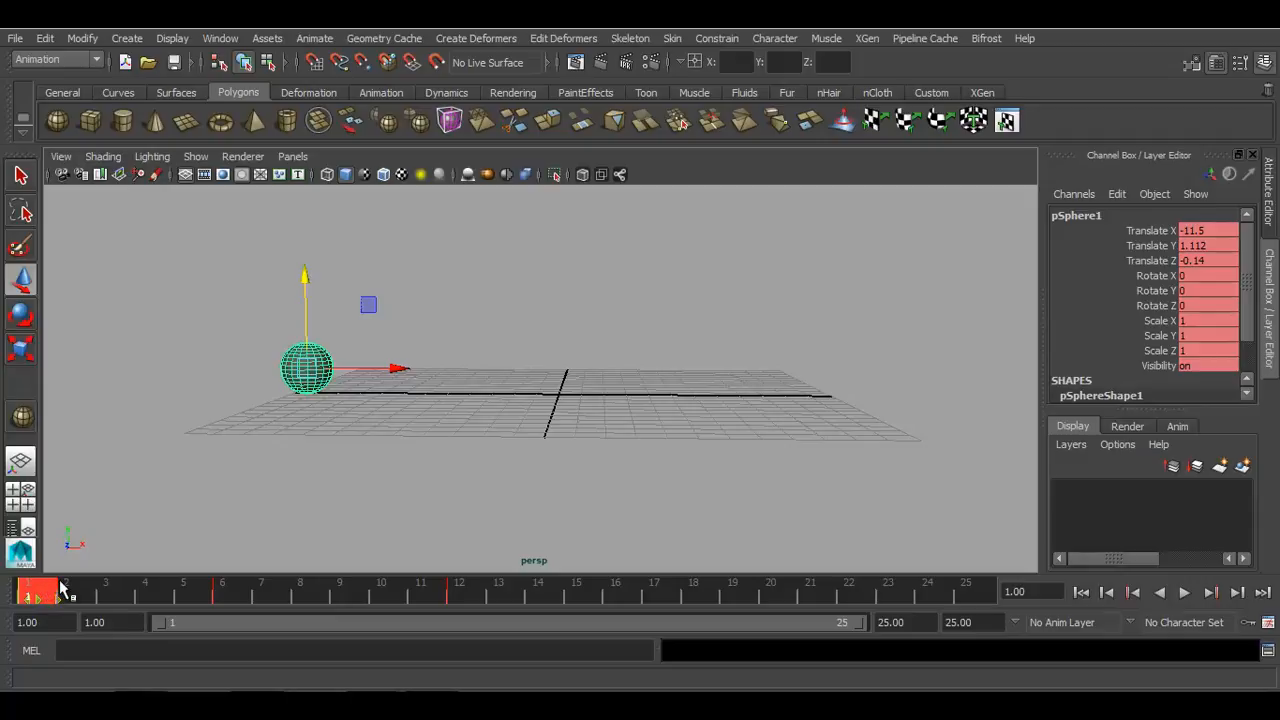
pyautogui.moveTo(50, 593); pyautogui.dragTo(458, 583)
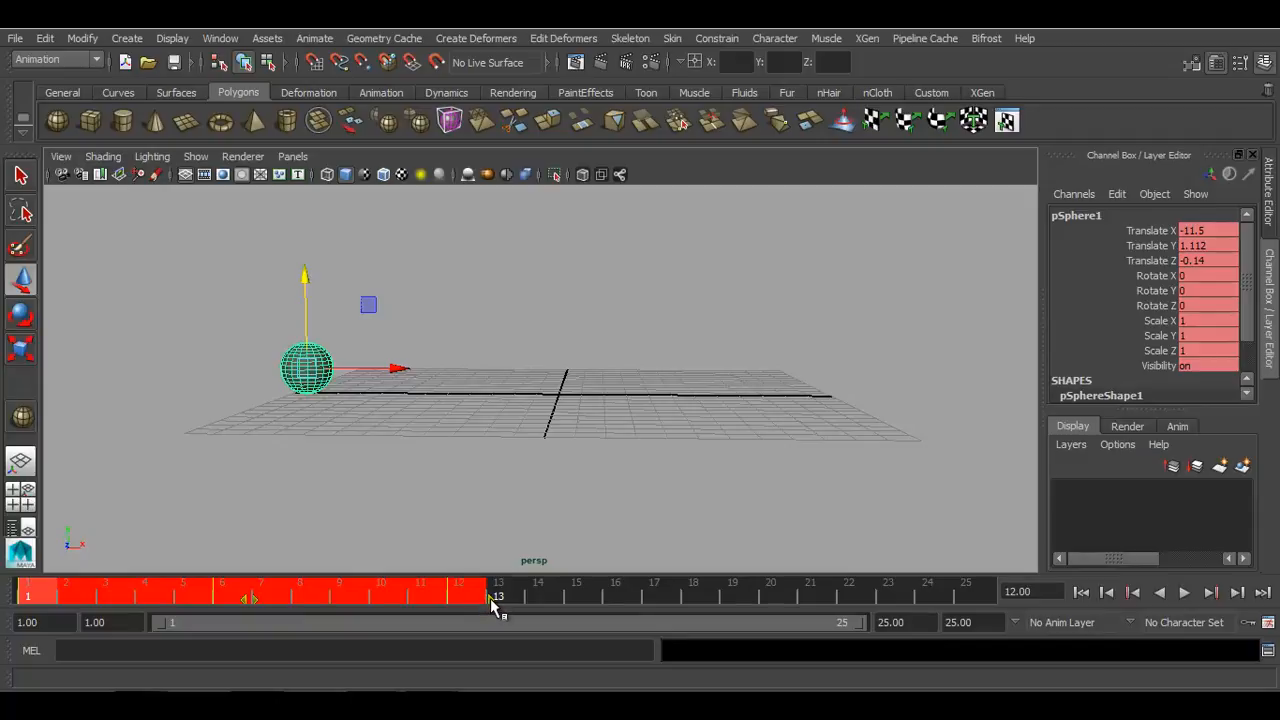
pyautogui.moveTo(490, 598); pyautogui.dragTo(846, 595)
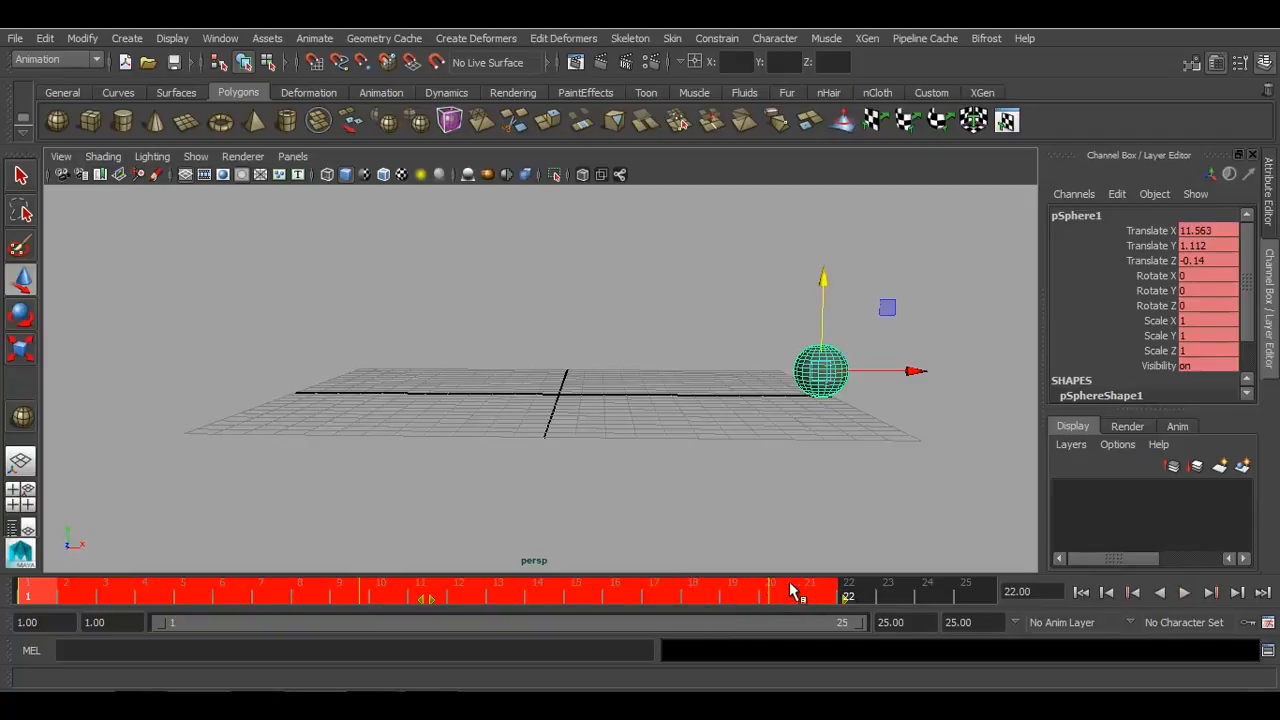
pyautogui.rightClick(718, 597)
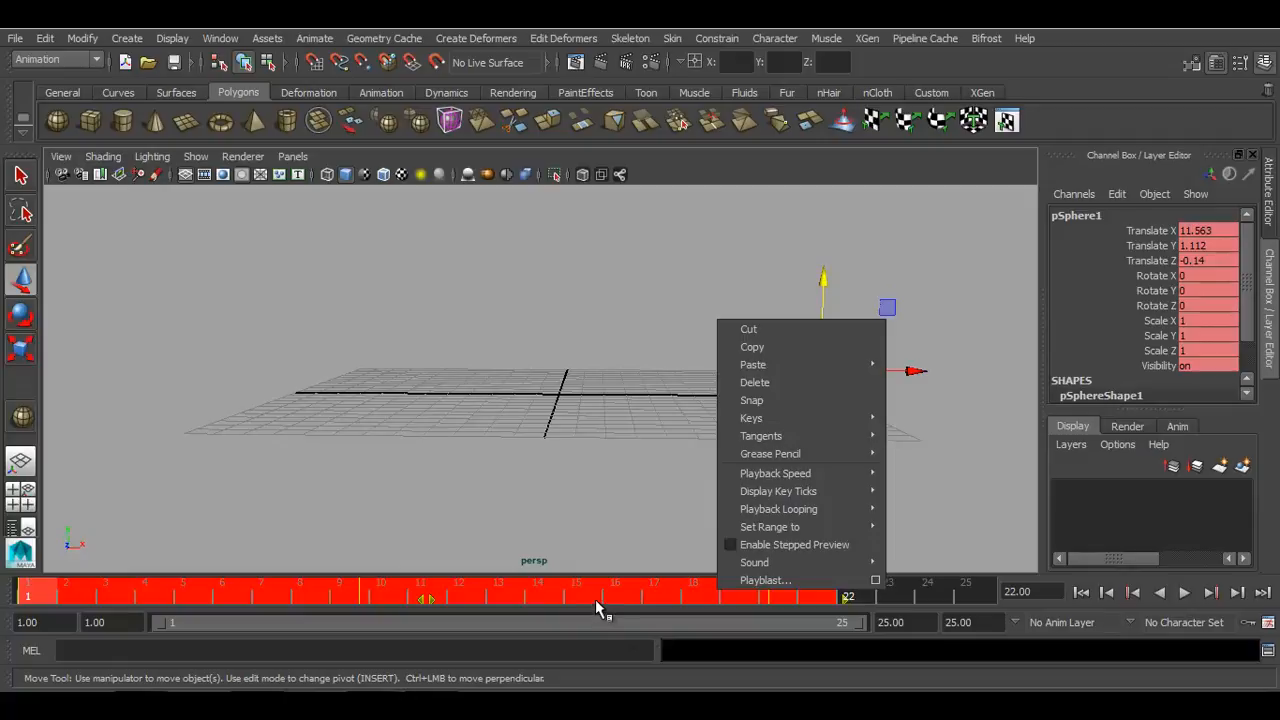
pyautogui.click(757, 400)
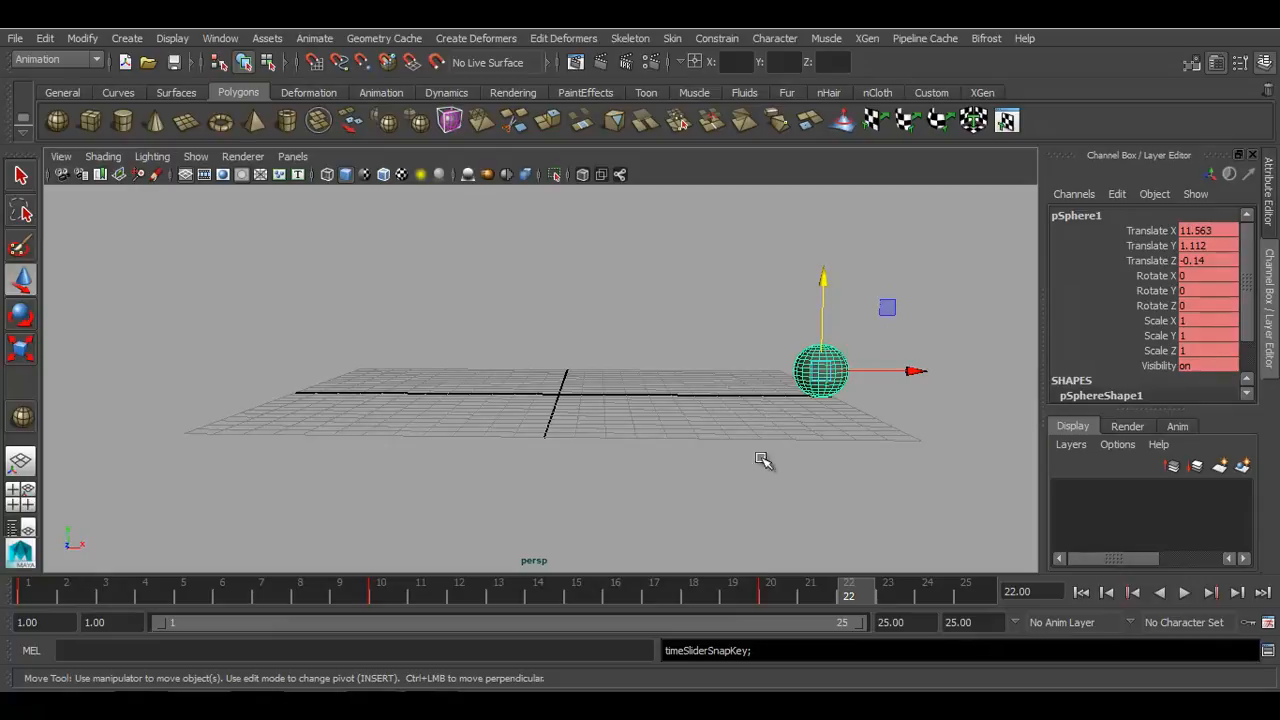
# - From frame 20, step repeatedly back and forth between the sphere's keyframes, finishing at frame 1
pyautogui.click(768, 588)
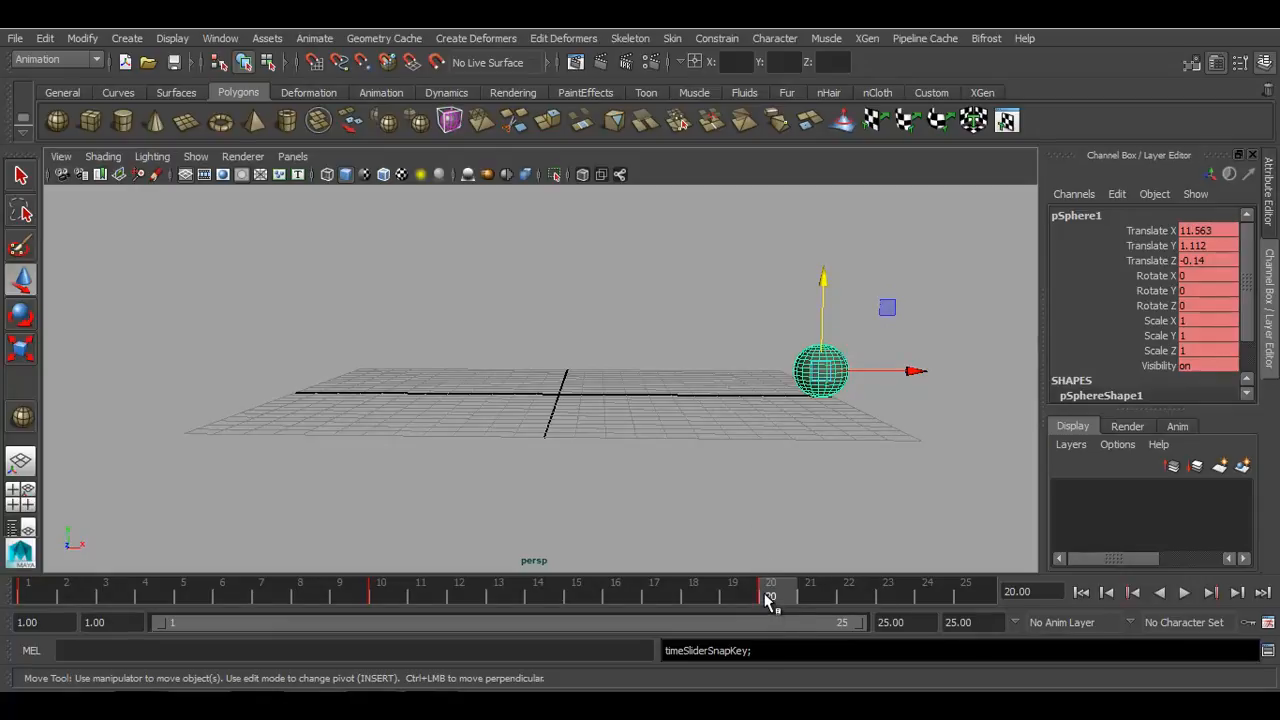
pyautogui.press(',')
pyautogui.press(',')
pyautogui.press('.')
pyautogui.press('.')
pyautogui.press(',')
pyautogui.press(',')
pyautogui.press('.')
pyautogui.press('.')
pyautogui.press(',')
pyautogui.press(',')
pyautogui.press('.')
pyautogui.press('.')
pyautogui.press(',')
pyautogui.press(',')
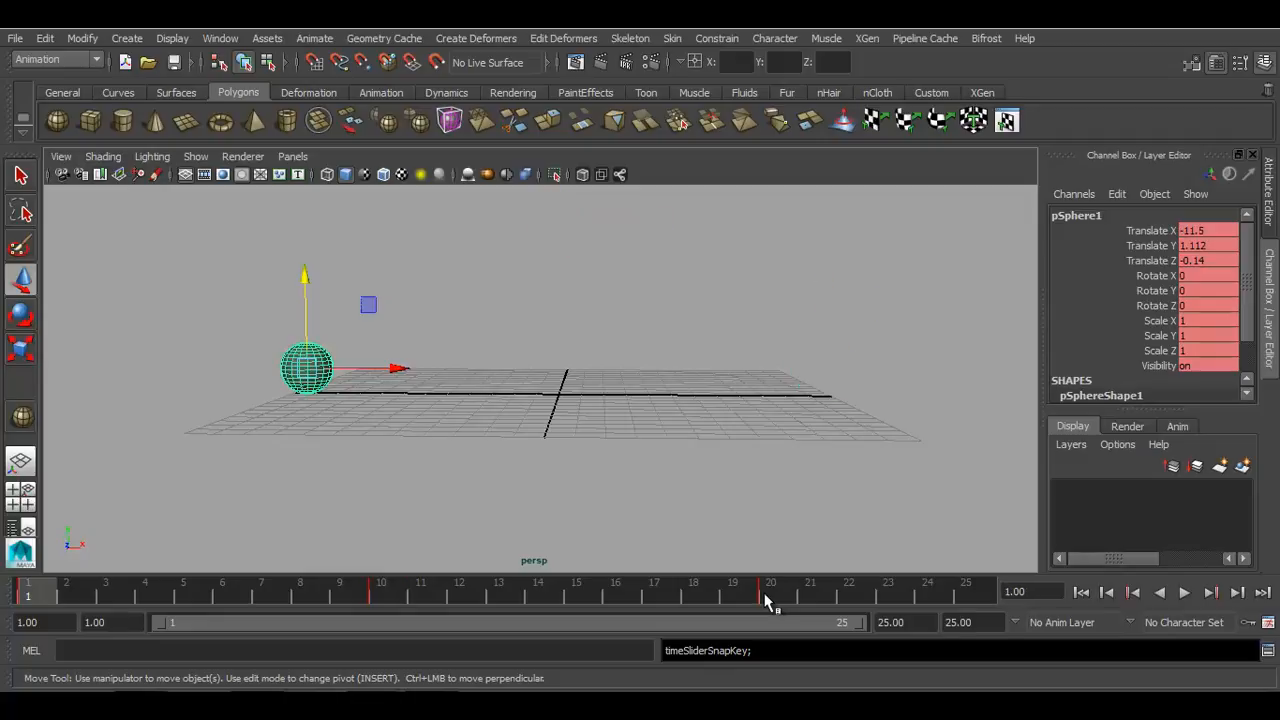
# - Check the sphere's key at frame 20, then delete its middle key at frame 10
pyautogui.click(767, 598)
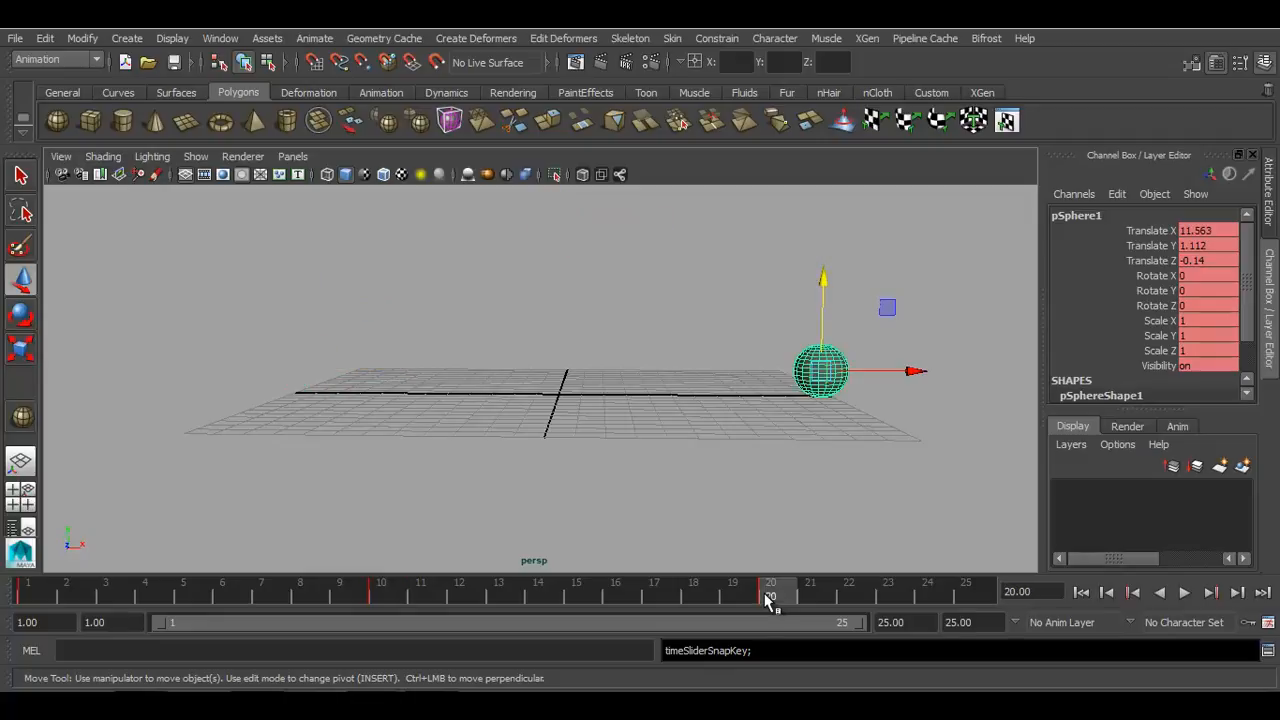
pyautogui.click(381, 597)
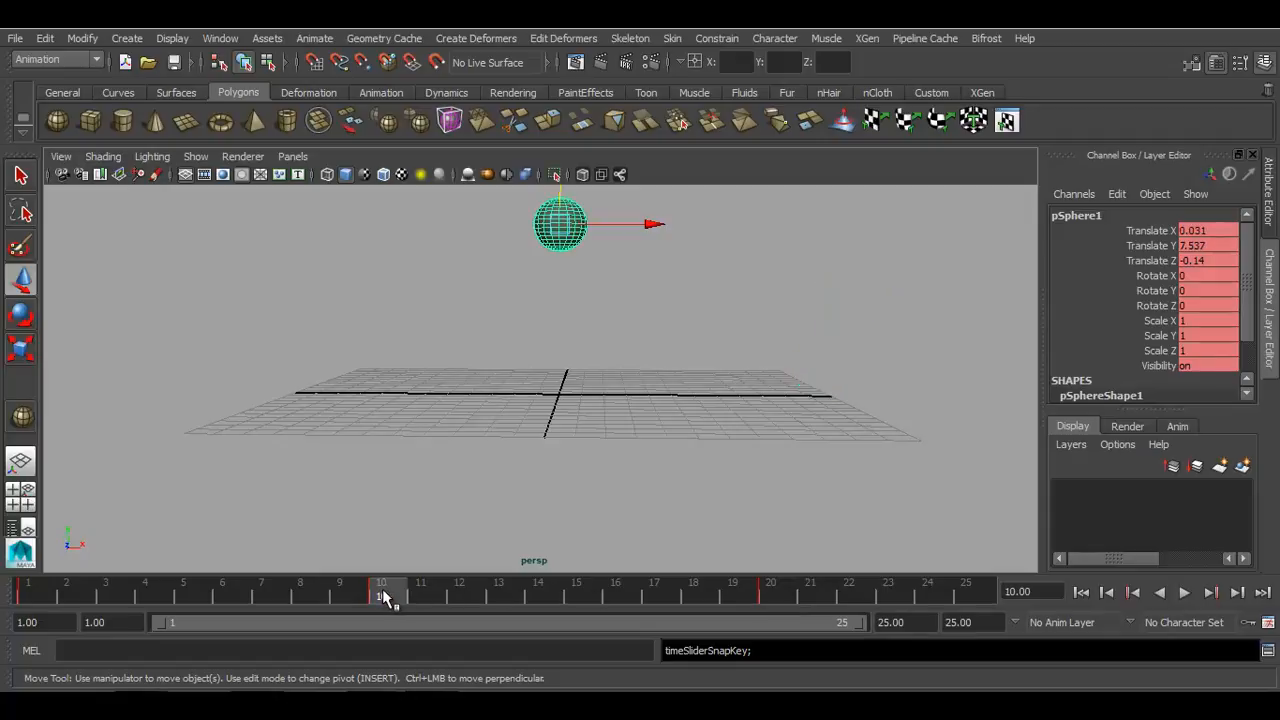
pyautogui.rightClick(386, 597)
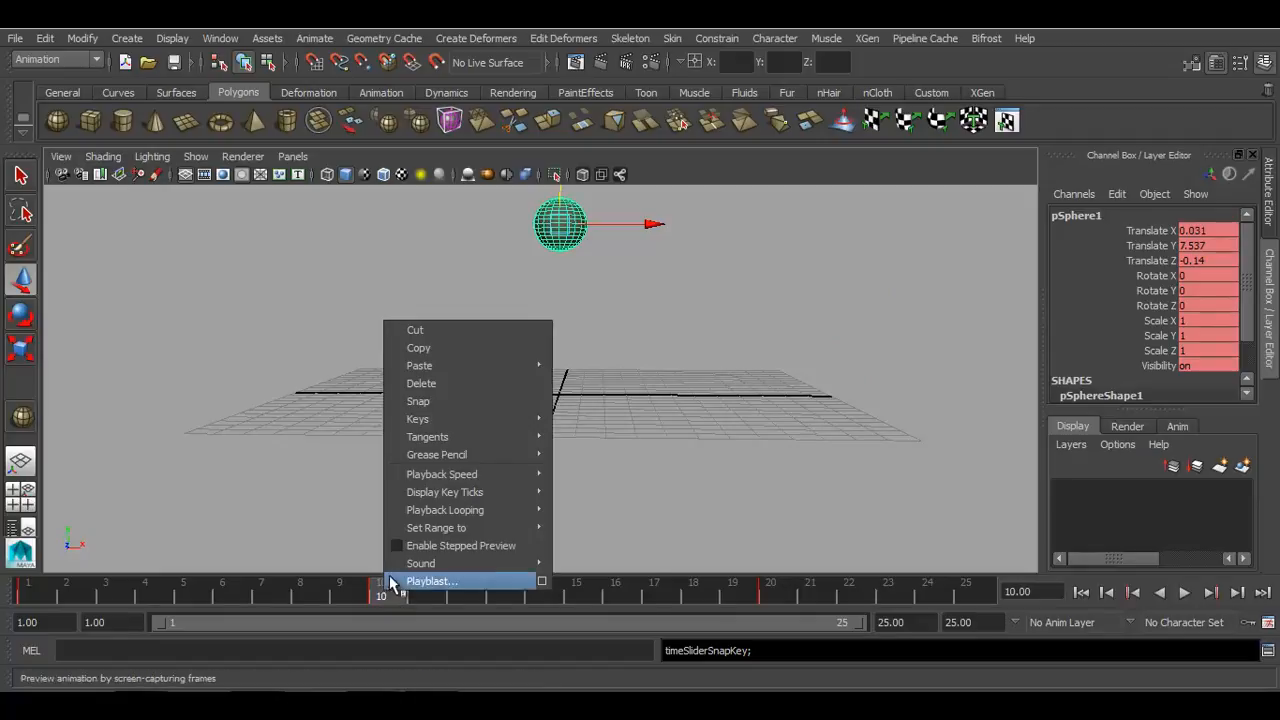
pyautogui.moveTo(424, 401)
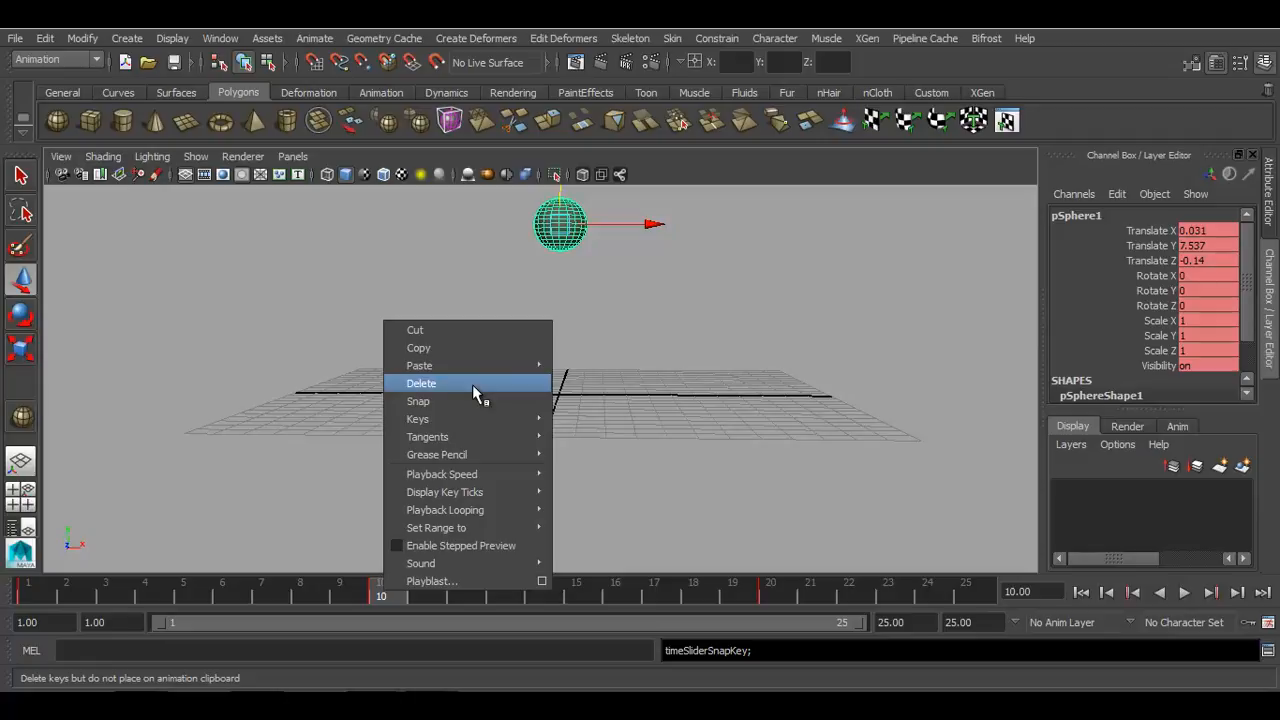
pyautogui.click(472, 384)
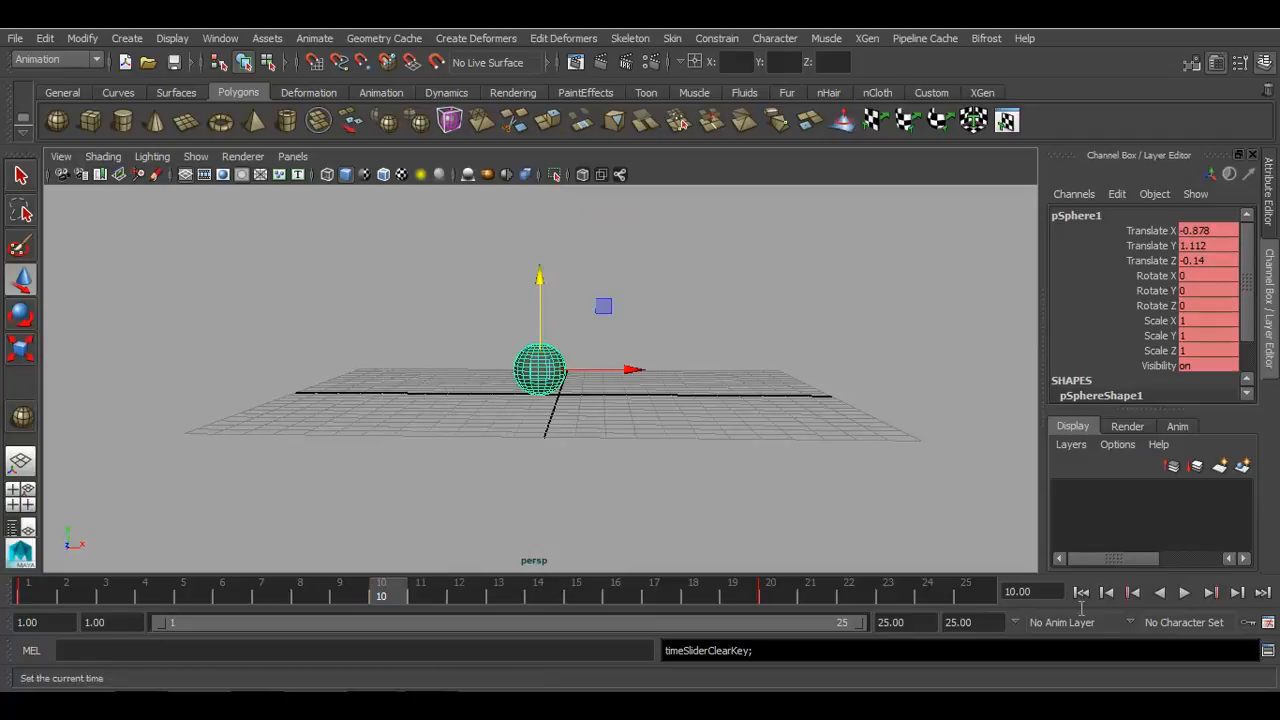
# - Play the animation without its middle key from the start of the range and stop it
pyautogui.click(1081, 592)
pyautogui.click(1185, 592)
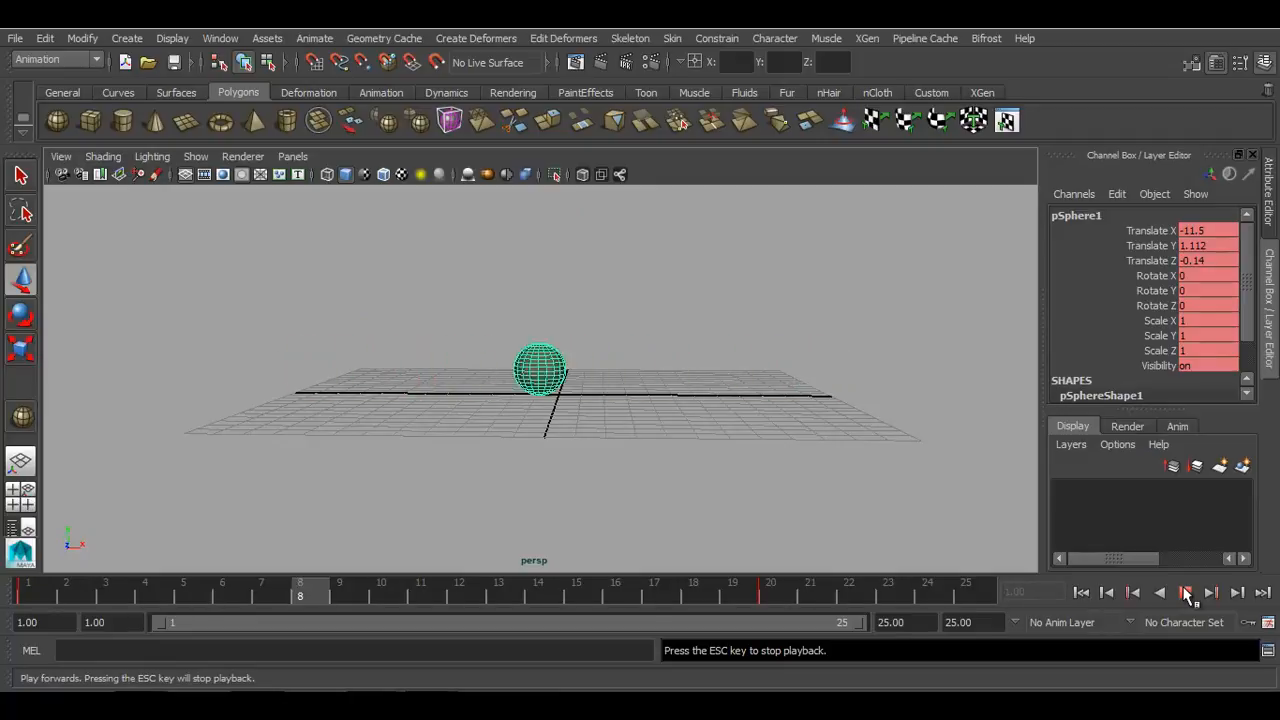
pyautogui.click(1185, 592)
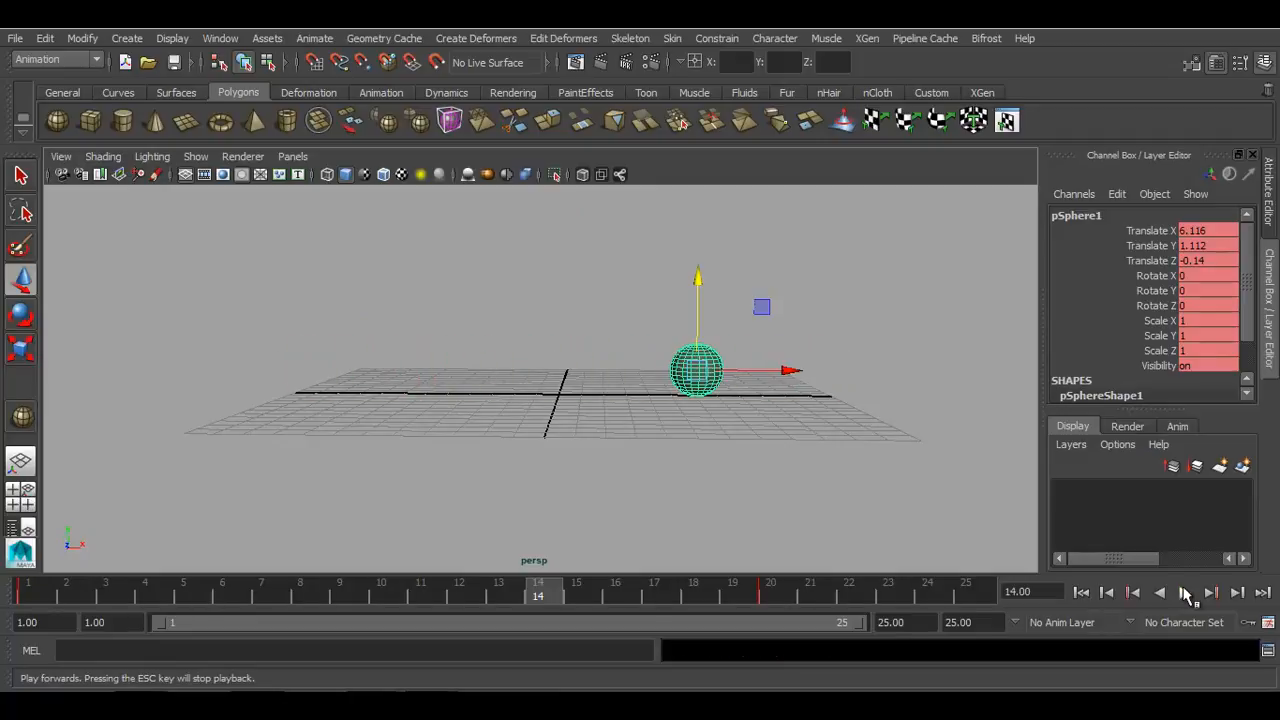
# - At frame 10, raise the sphere to about 7.97 in Translate Y and set a key
pyautogui.click(399, 592)
pyautogui.moveTo(542, 277); pyautogui.dragTo(564, 120)
pyautogui.press('s')
# - Move the sphere's key from frame 10 to frame 6 and its last key from frame 20 to frame 12
pyautogui.keyDown('shift'); pyautogui.click(392, 592); pyautogui.keyUp('shift')
pyautogui.moveTo(392, 592); pyautogui.dragTo(231, 578)
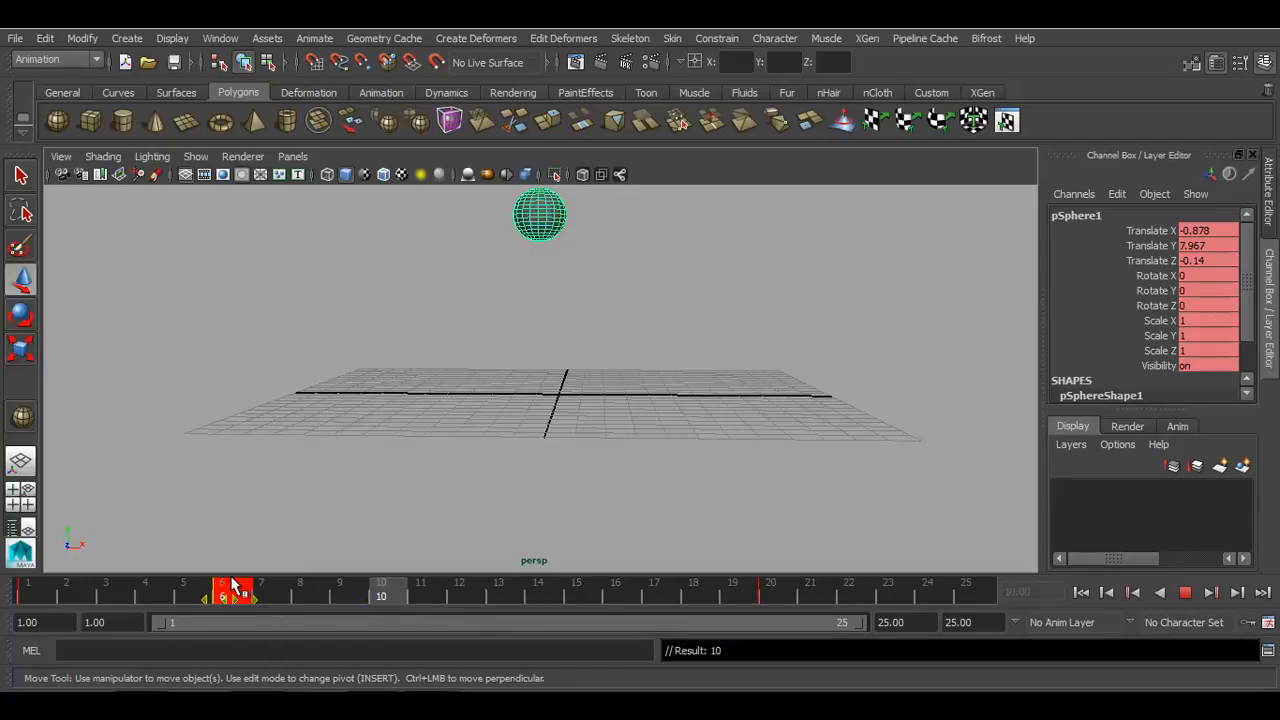
pyautogui.keyDown('shift'); pyautogui.click(771, 594); pyautogui.keyUp('shift')
pyautogui.moveTo(784, 600); pyautogui.dragTo(462, 598)
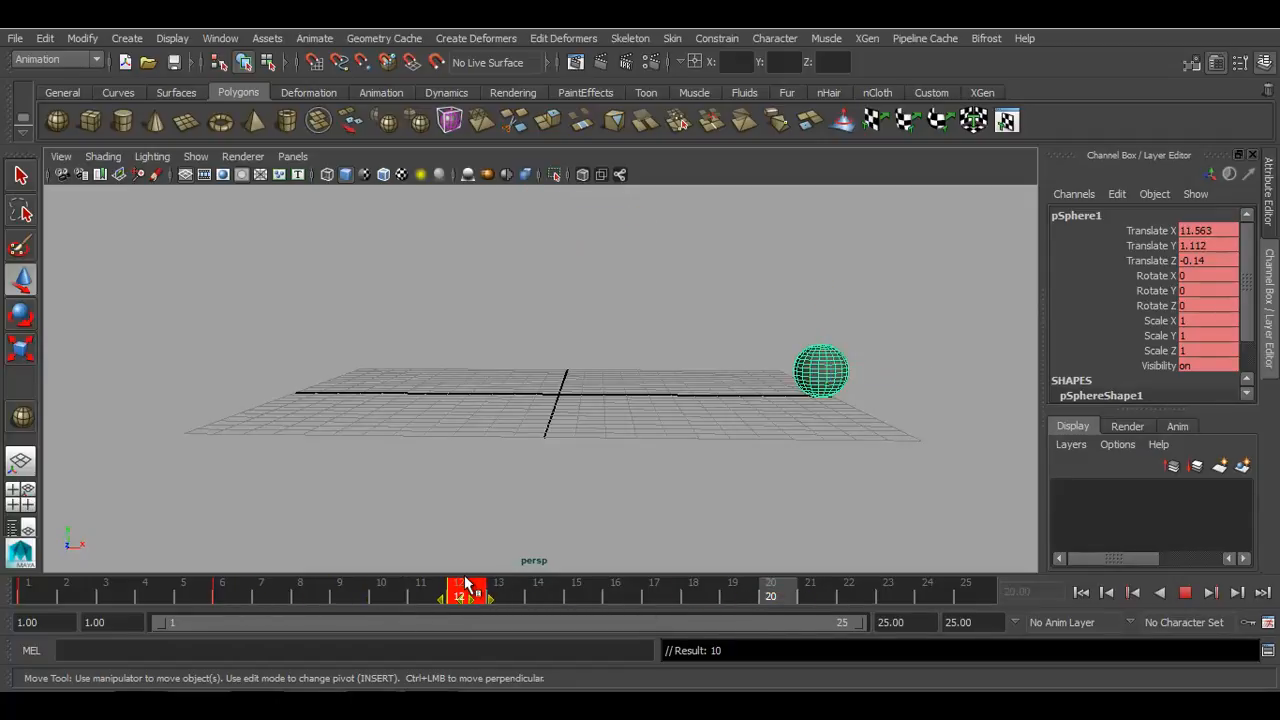
# - Copy the sphere's key at frame 6, paste it at frame 18, and compare the two frames
pyautogui.click(287, 598)
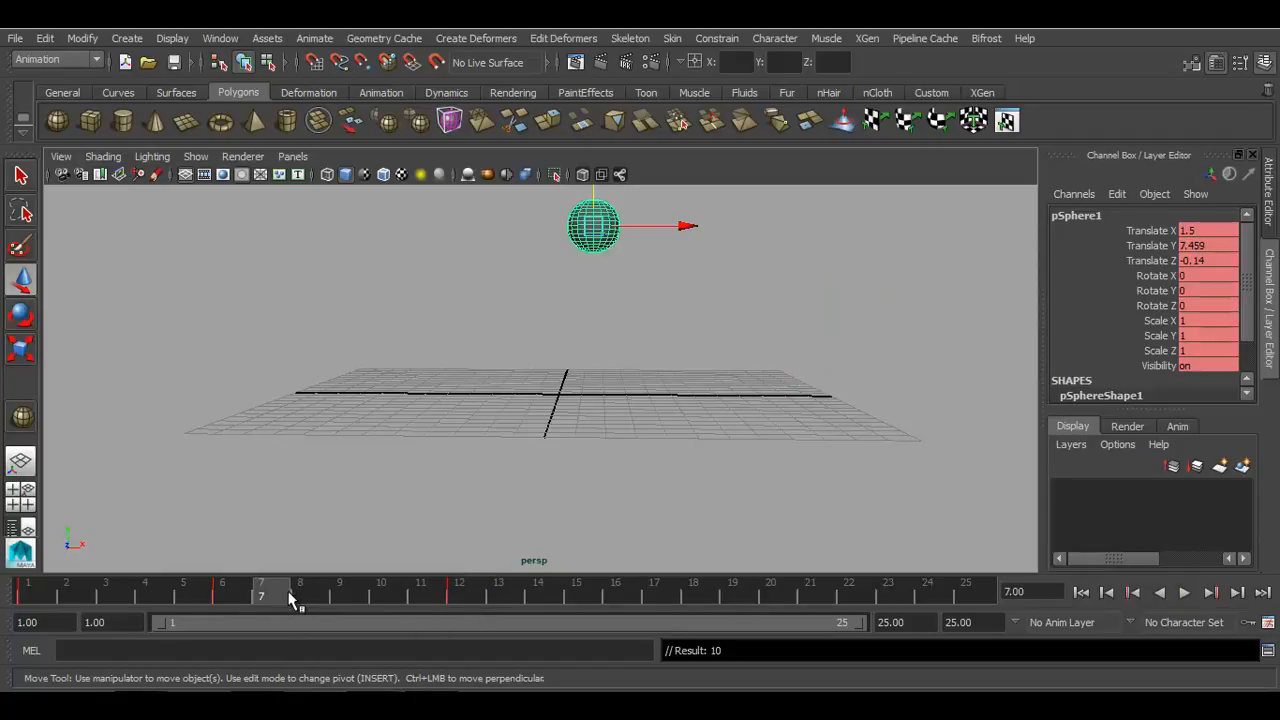
pyautogui.click(222, 596)
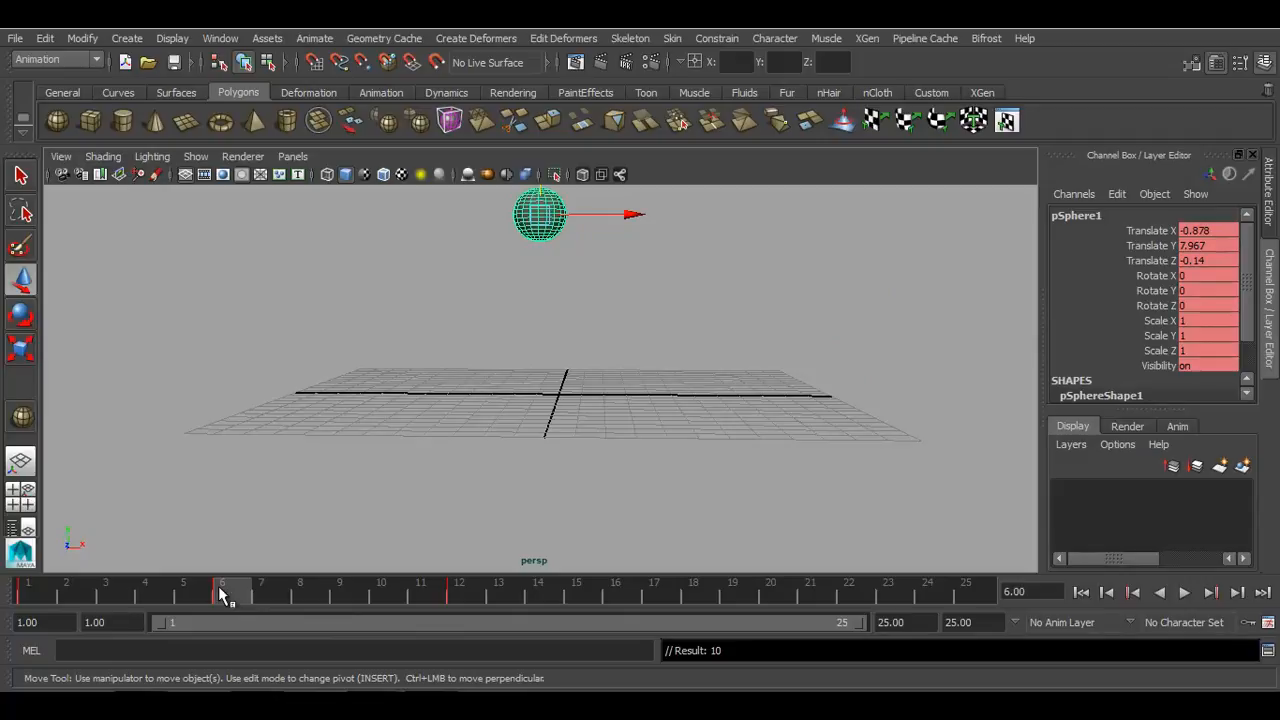
pyautogui.rightClick(222, 594)
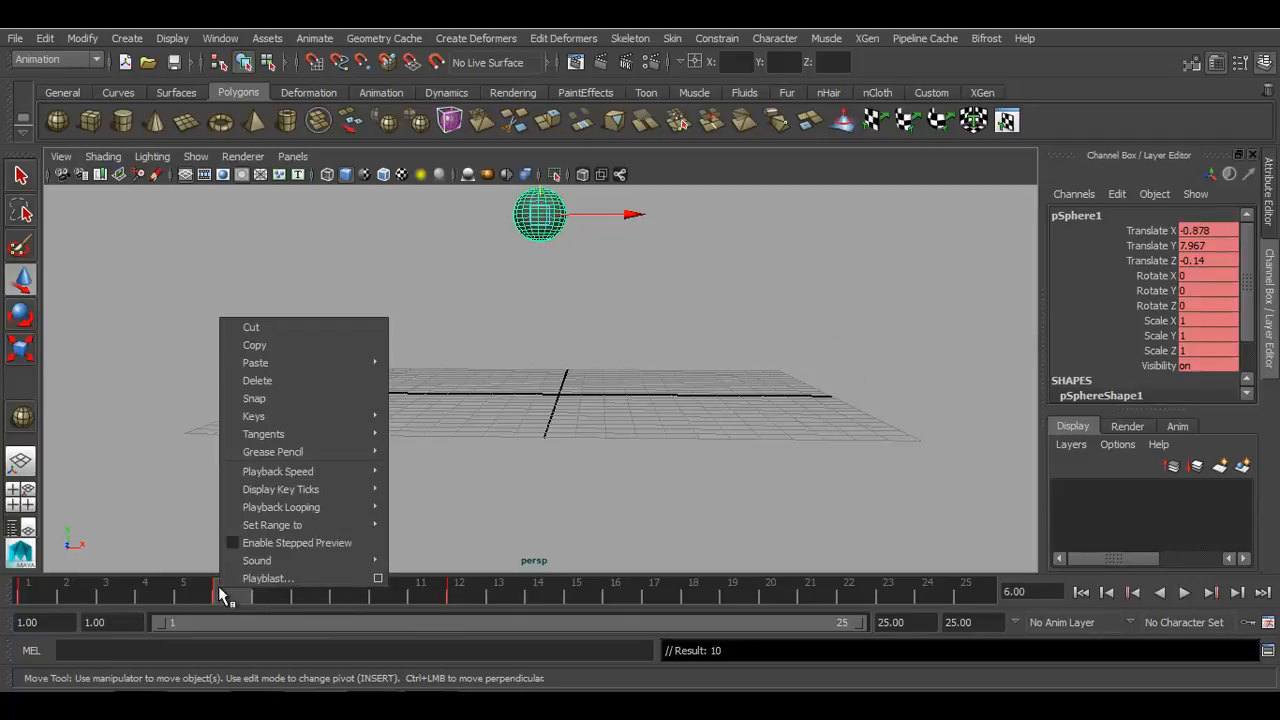
pyautogui.click(316, 344)
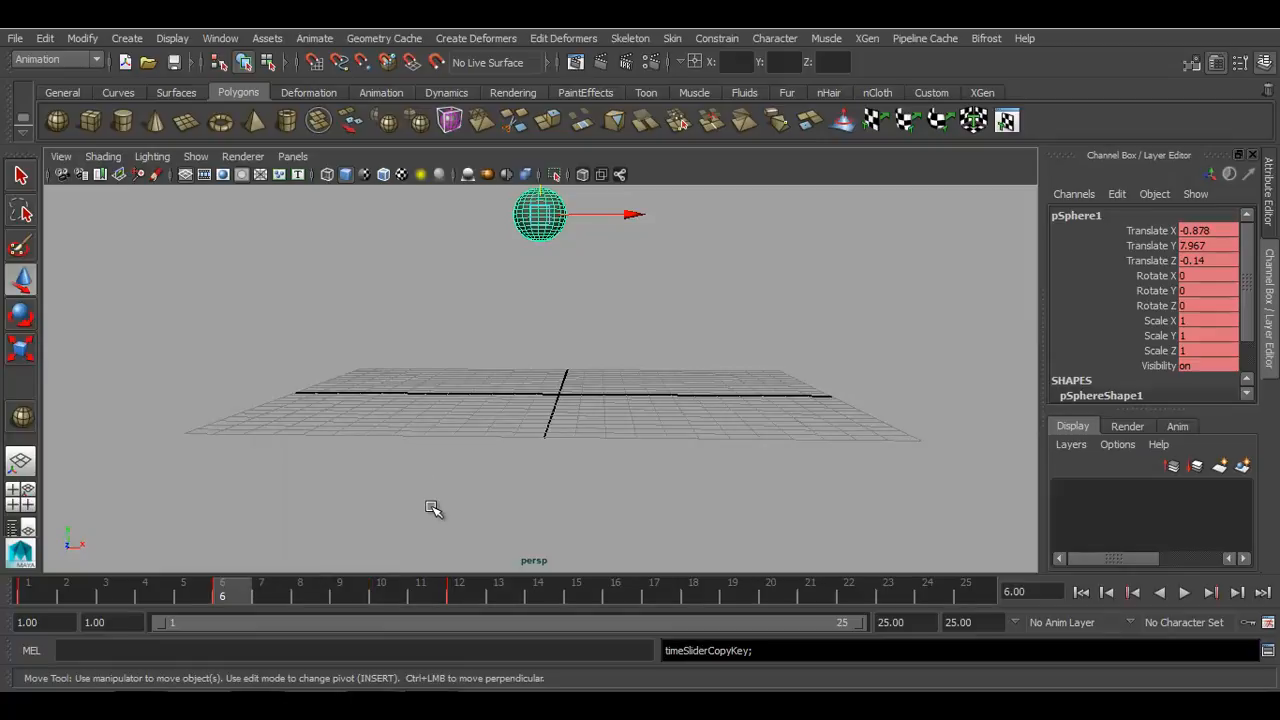
pyautogui.click(695, 596)
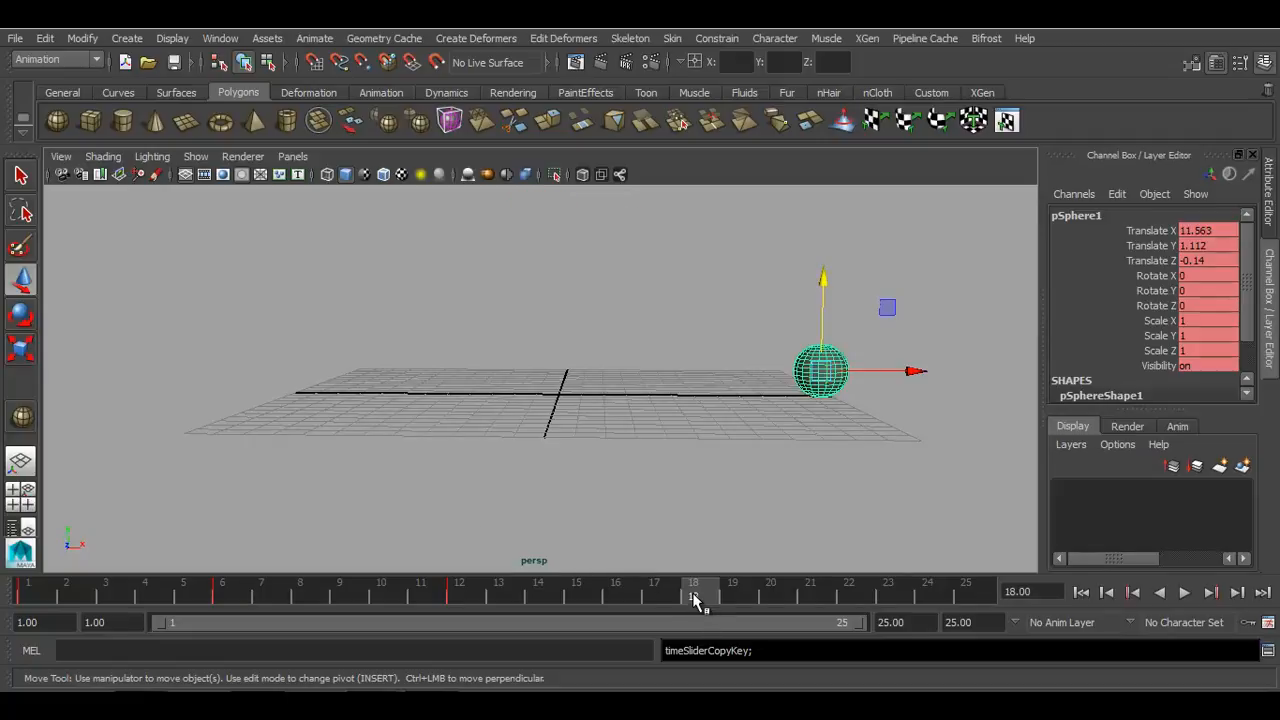
pyautogui.rightClick(695, 598)
pyautogui.moveTo(755, 373)
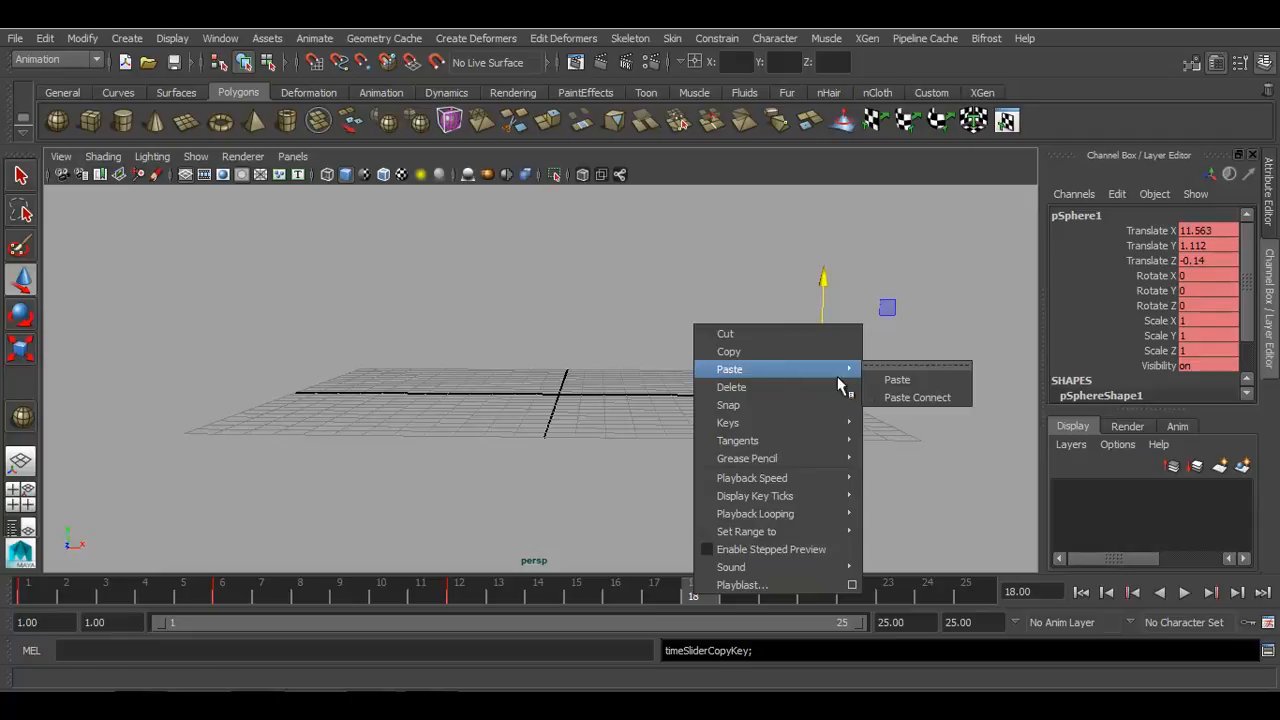
pyautogui.click(896, 380)
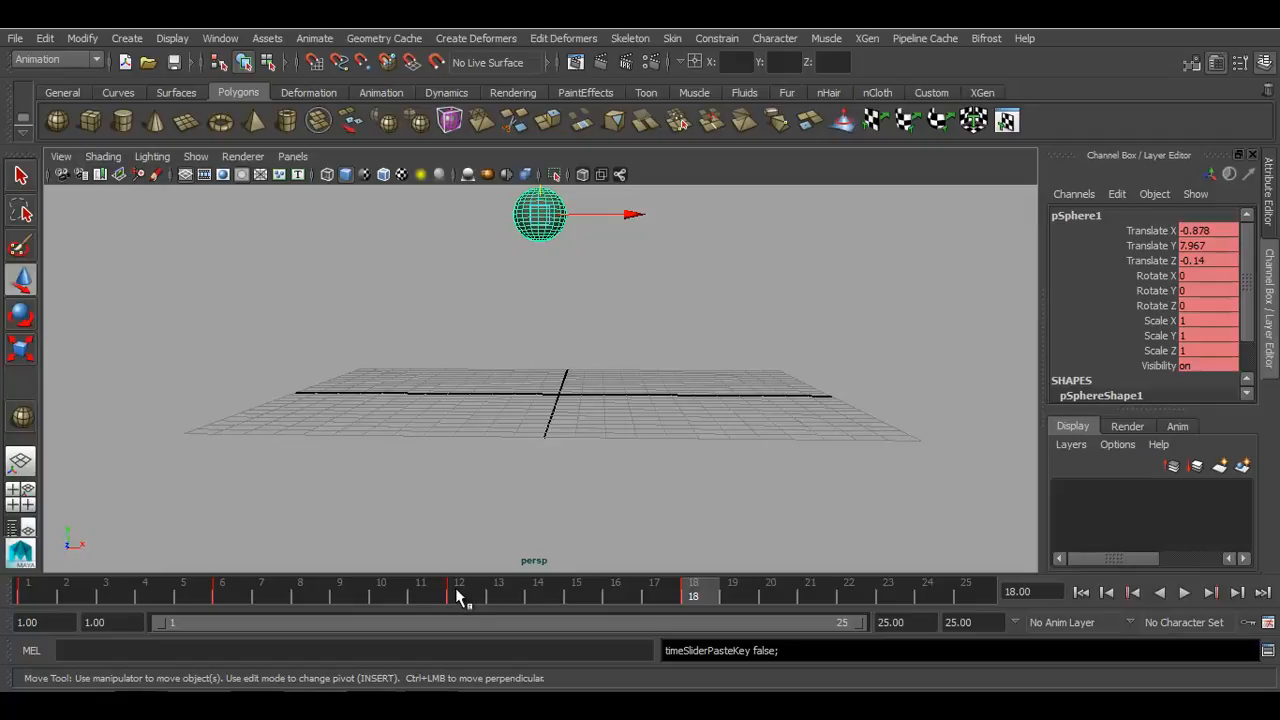
pyautogui.click(222, 596)
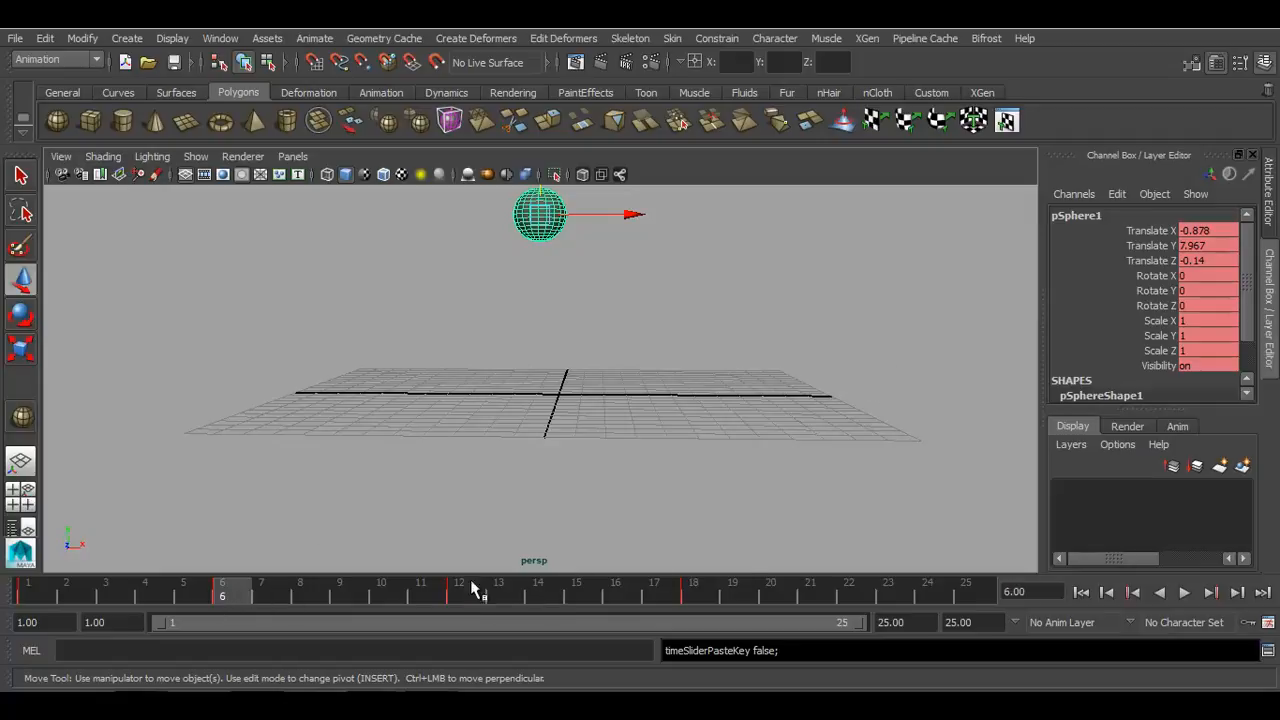
pyautogui.click(697, 595)
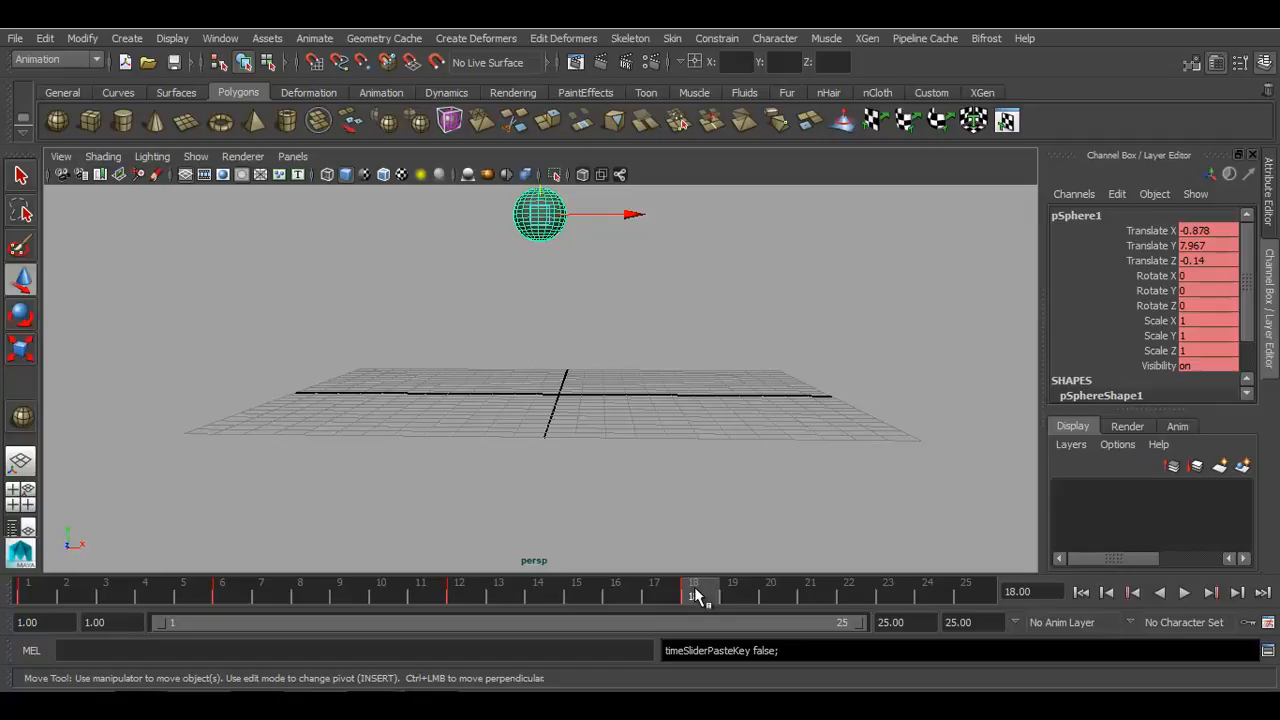
# - Copy the sphere's starting key at frame 1 and paste it at frame 24
pyautogui.click(40, 596)
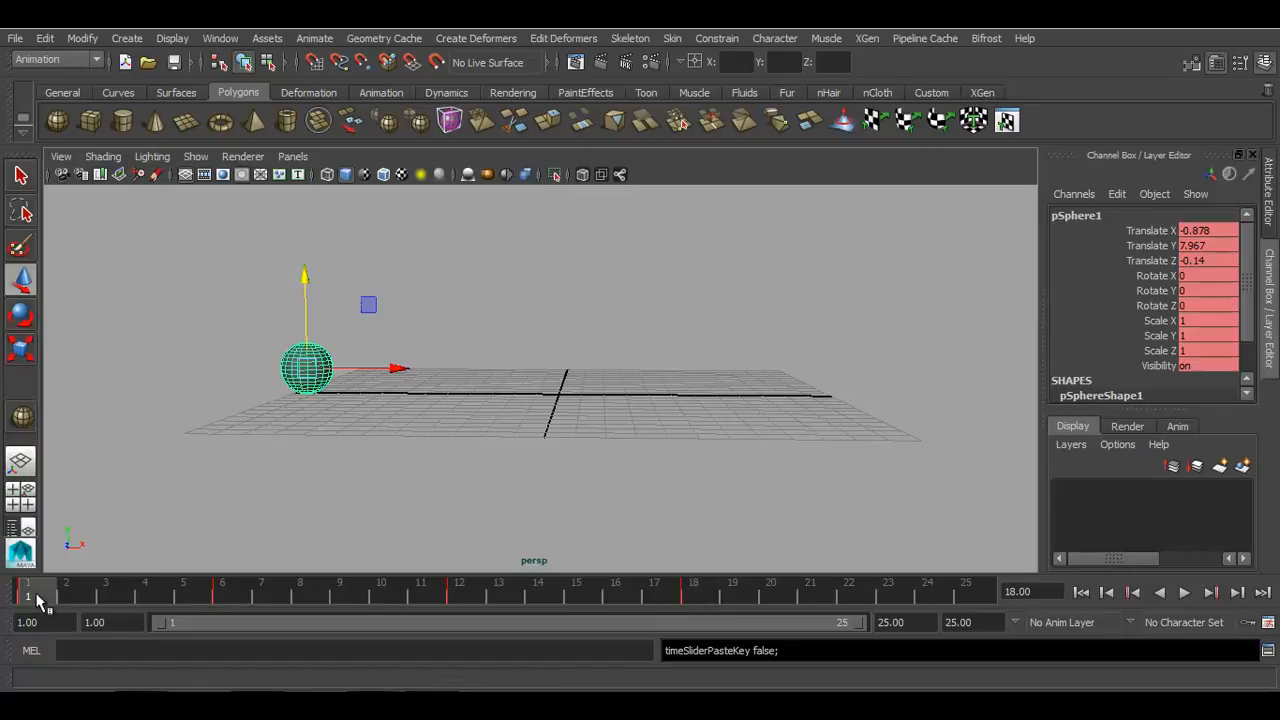
pyautogui.rightClick(45, 580)
pyautogui.click(72, 351)
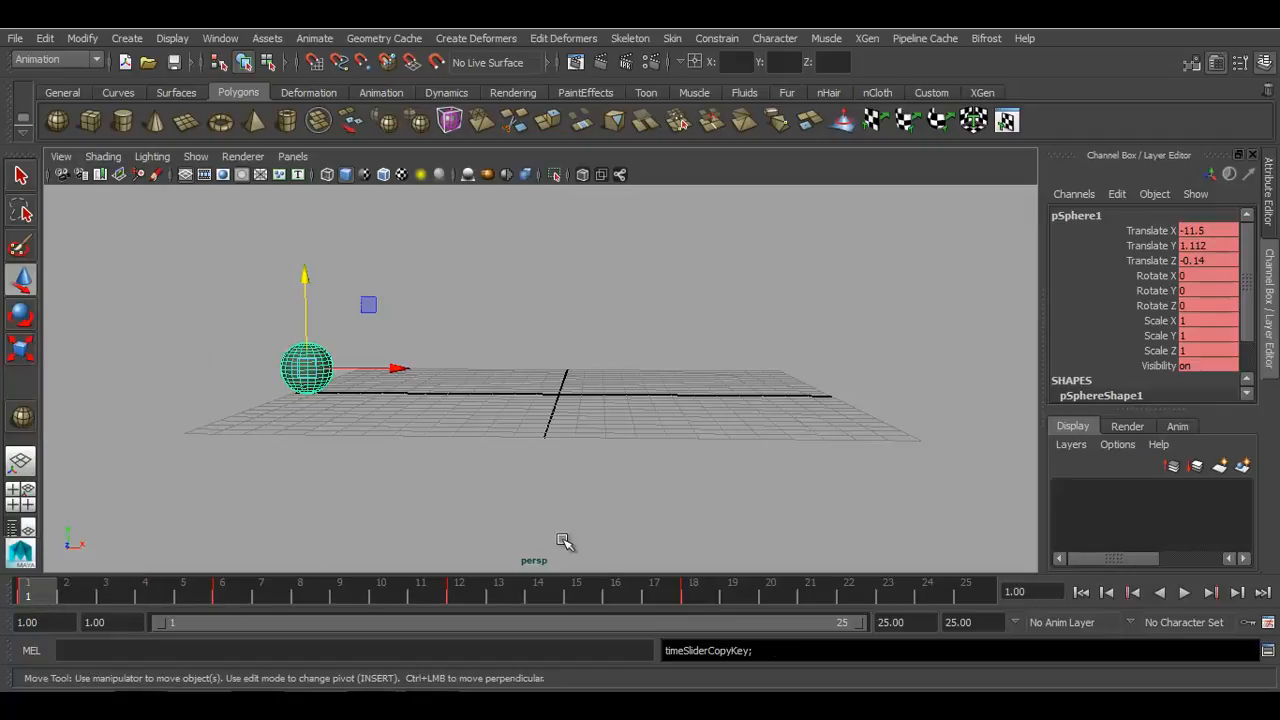
pyautogui.click(925, 594)
pyautogui.rightClick(928, 592)
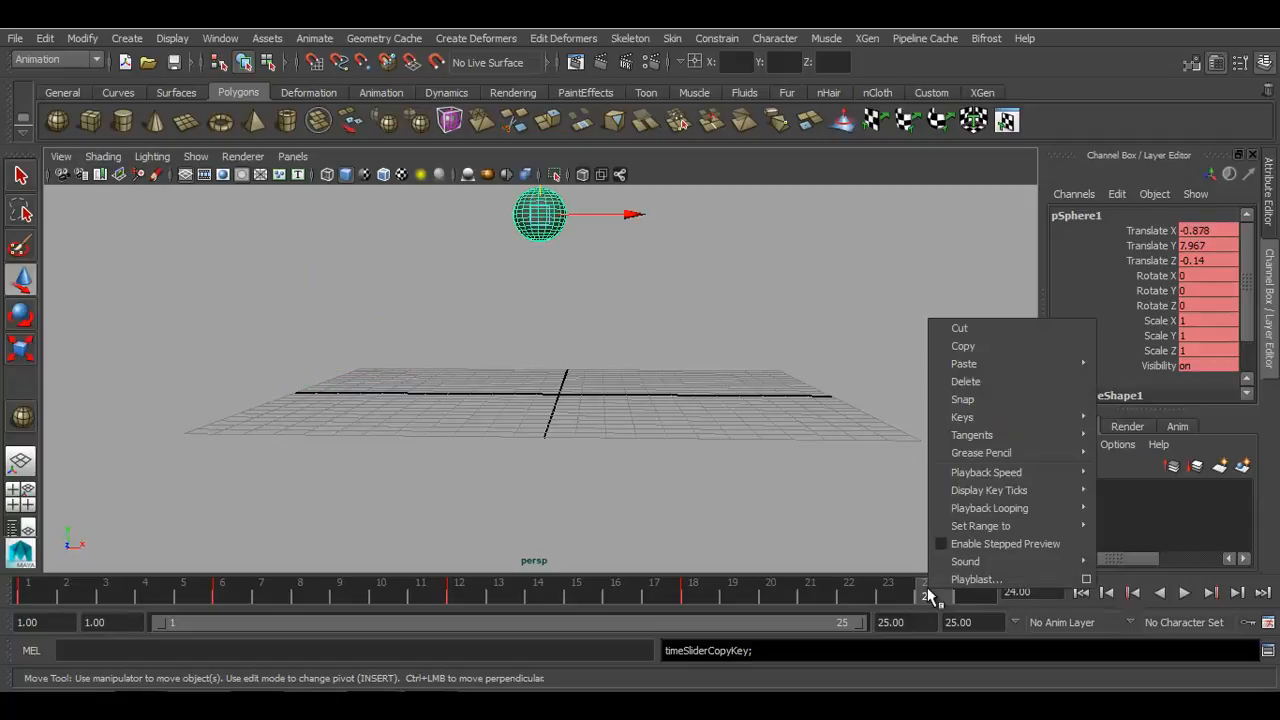
pyautogui.moveTo(1008, 366)
pyautogui.click(1128, 366)
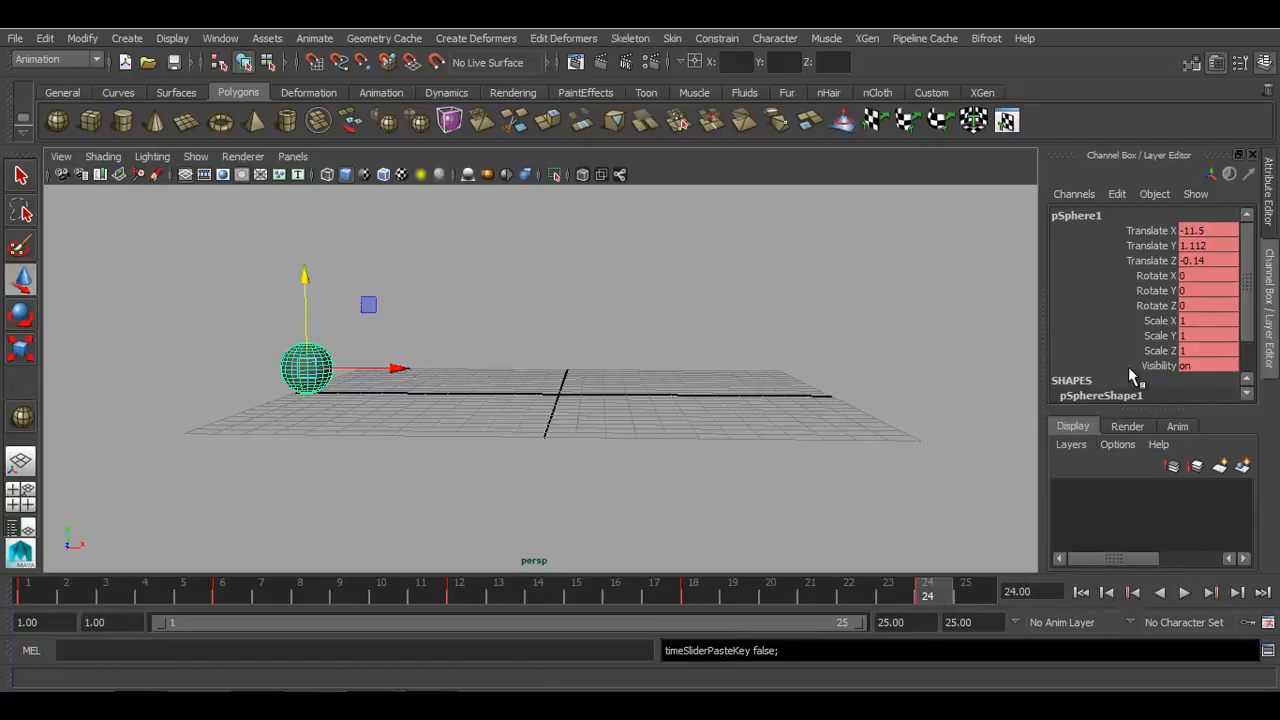
# - Set the animation end time to 24 and scrub through the sphere's motion from frame 1 to 24
pyautogui.doubleClick(965, 622)
pyautogui.write('24')
pyautogui.press('Return')
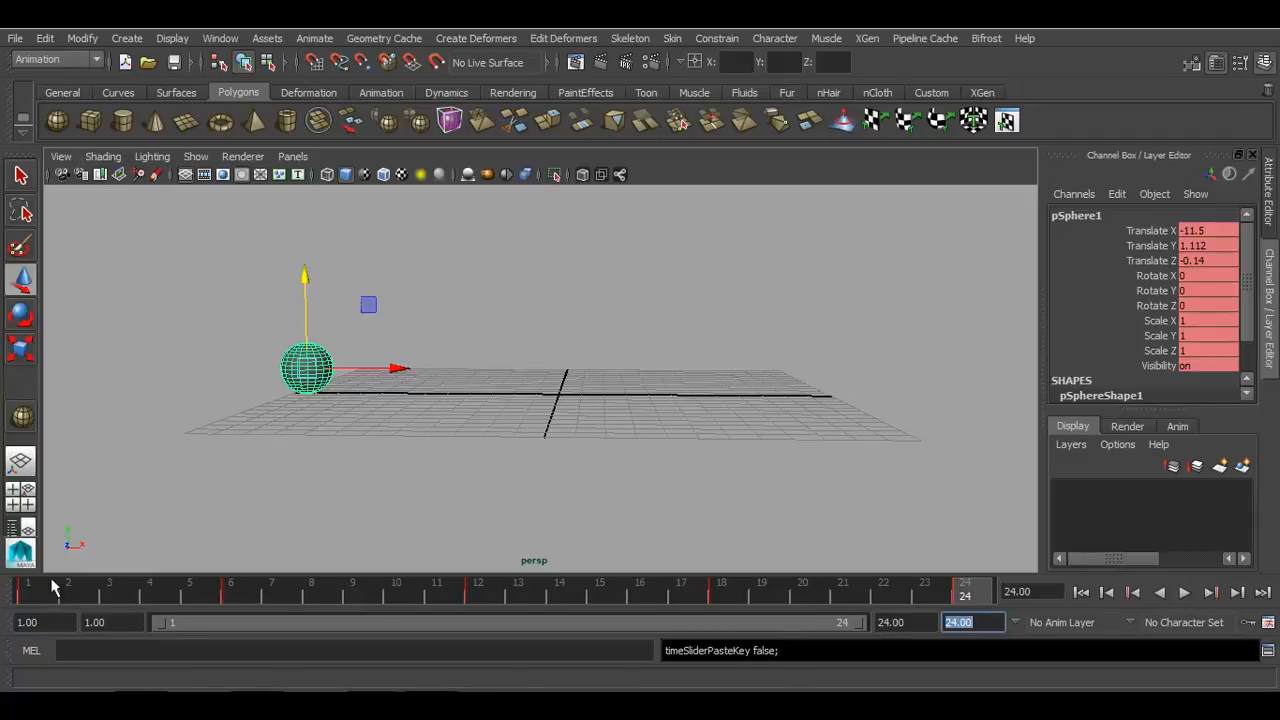
pyautogui.moveTo(55, 598); pyautogui.dragTo(963, 568)
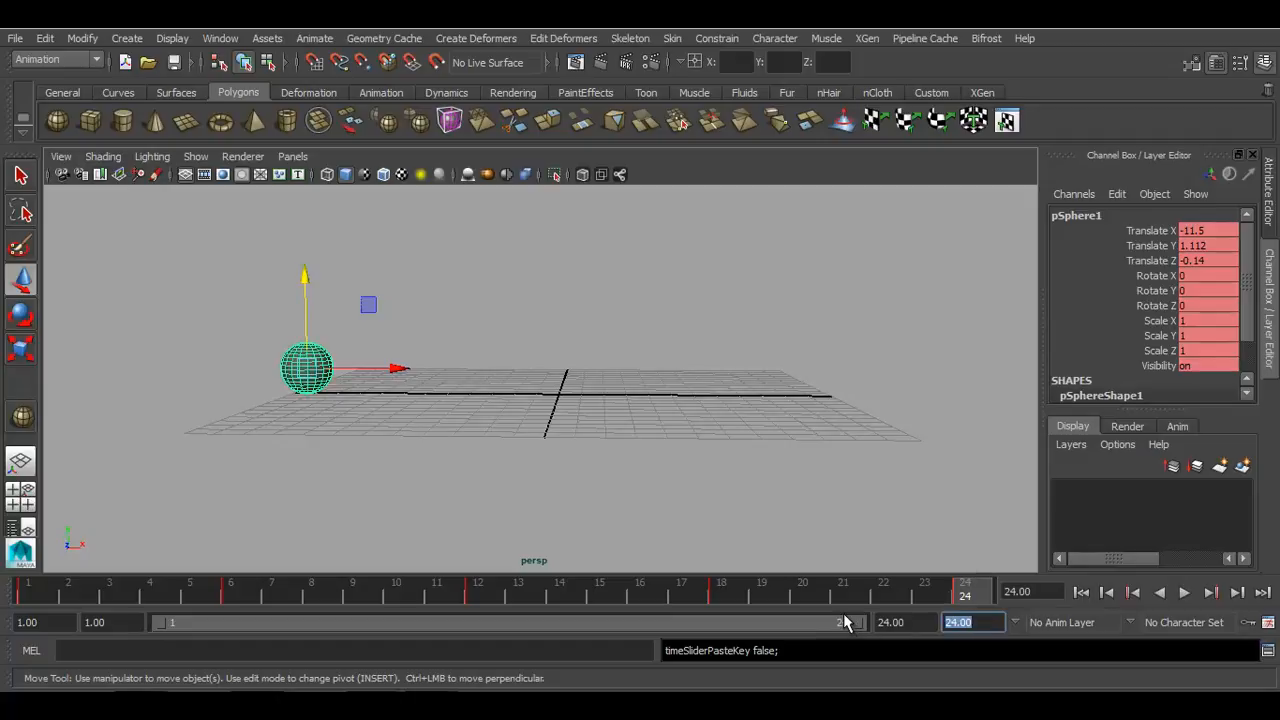
# - Delete all the sphere's keys across frames 1 to 24, play the cleared timeline, and return to frame 1
pyautogui.click(27, 594)
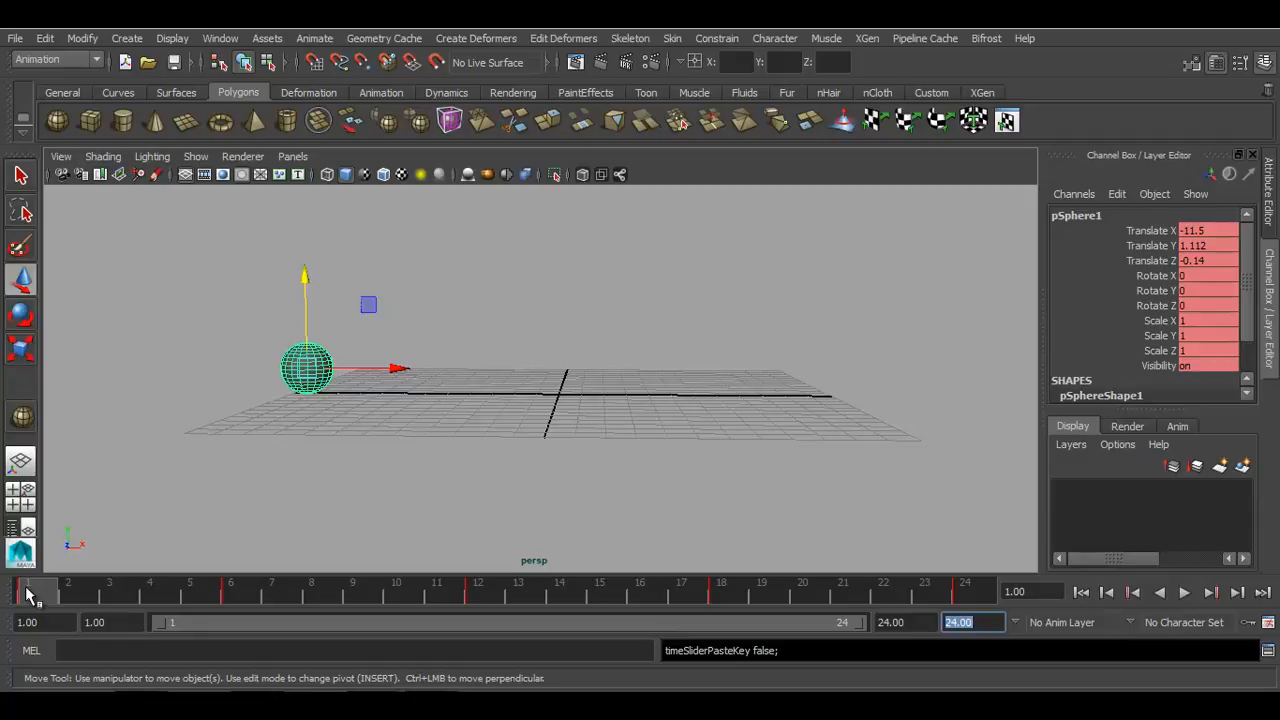
pyautogui.doubleClick(27, 594)
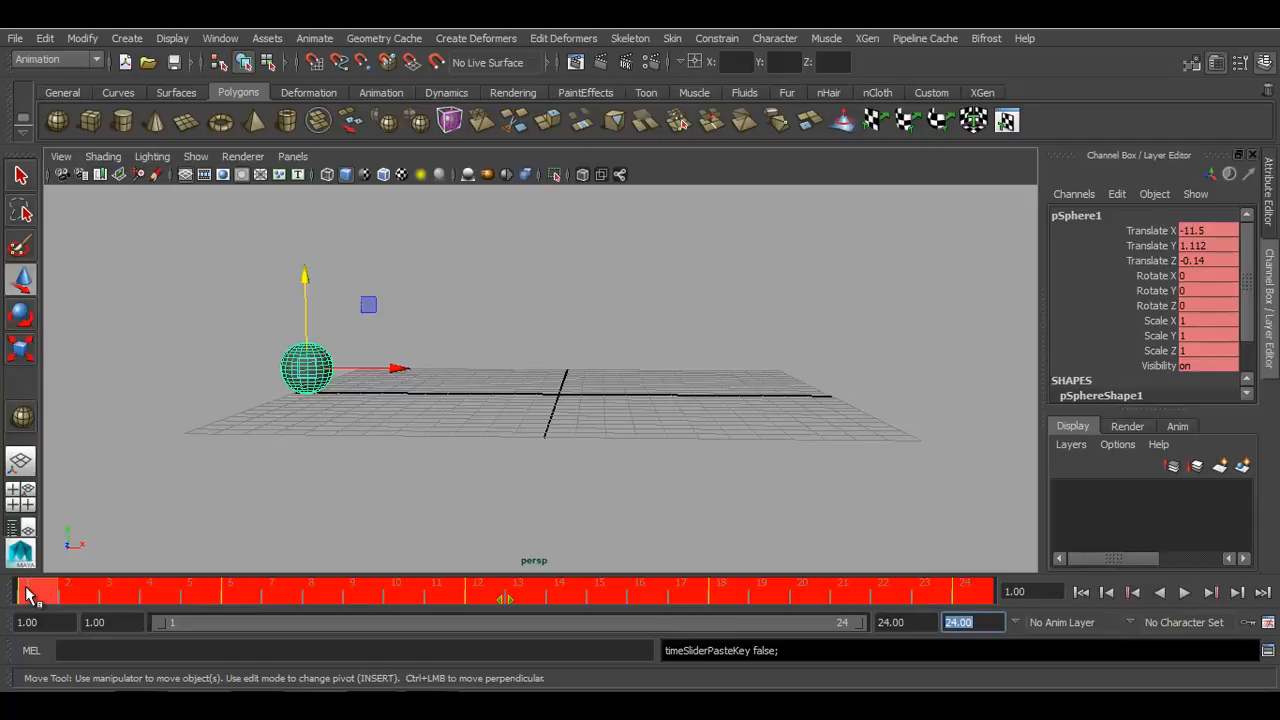
pyautogui.rightClick(27, 594)
pyautogui.click(84, 378)
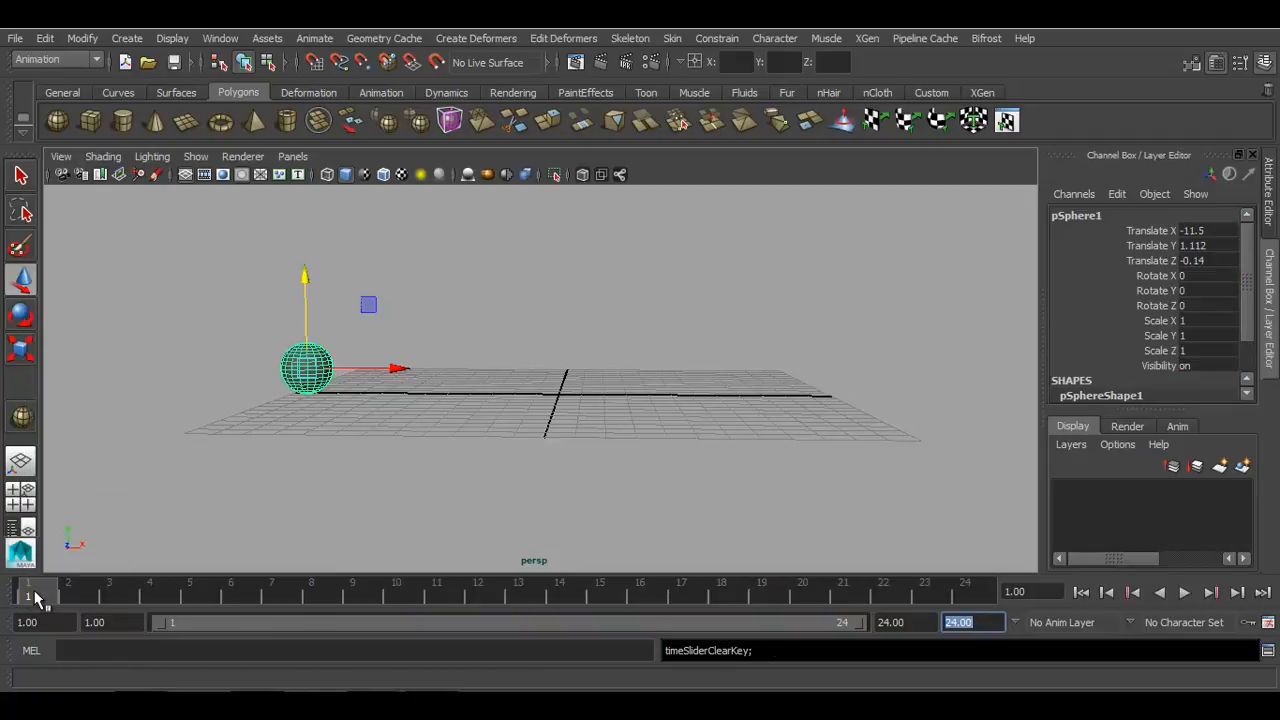
pyautogui.hotkey('alt', 'v')
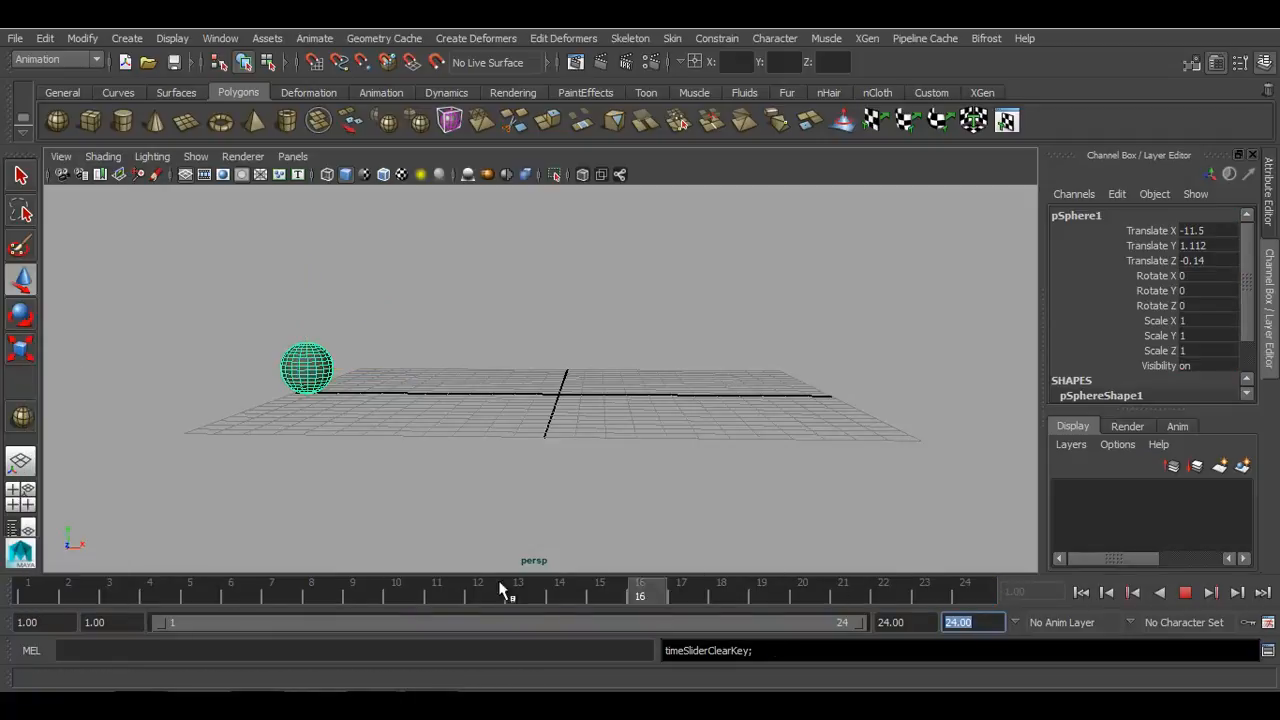
pyautogui.click(25, 588)
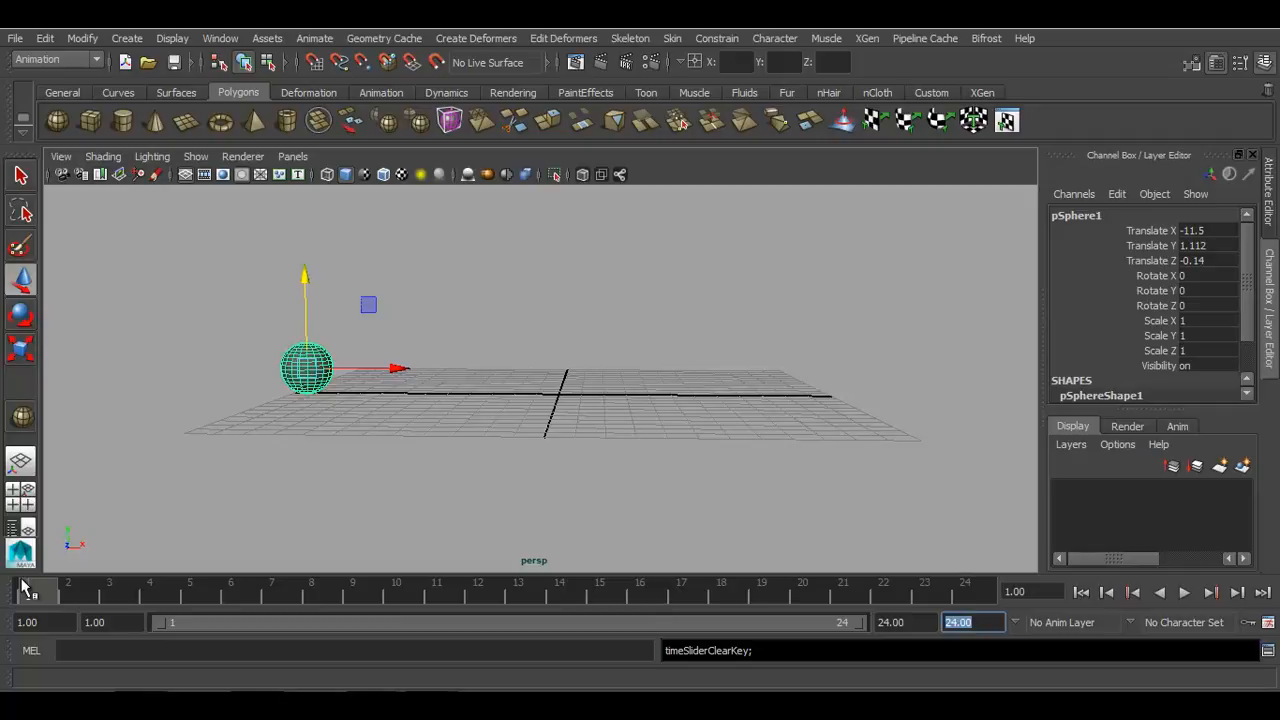
# - Turn on automatic keyframing and set a starting key on the sphere at frame 1
pyautogui.click(155, 507)
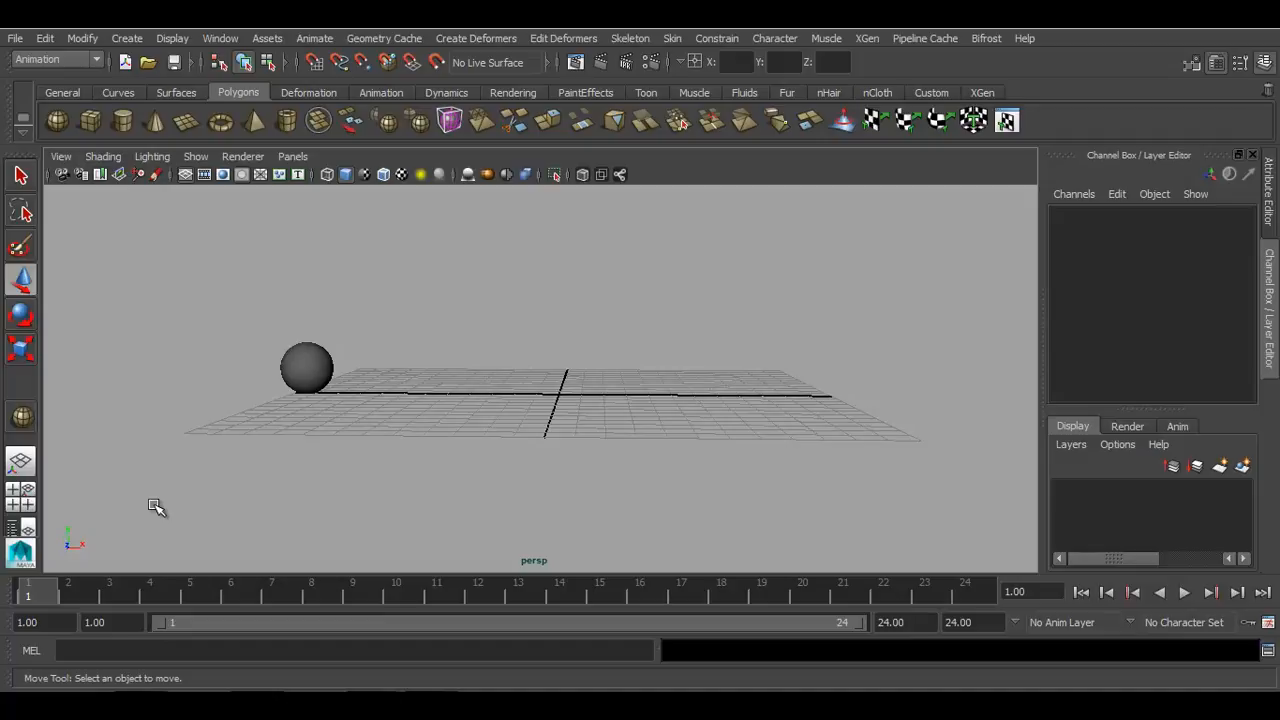
pyautogui.click(1247, 623)
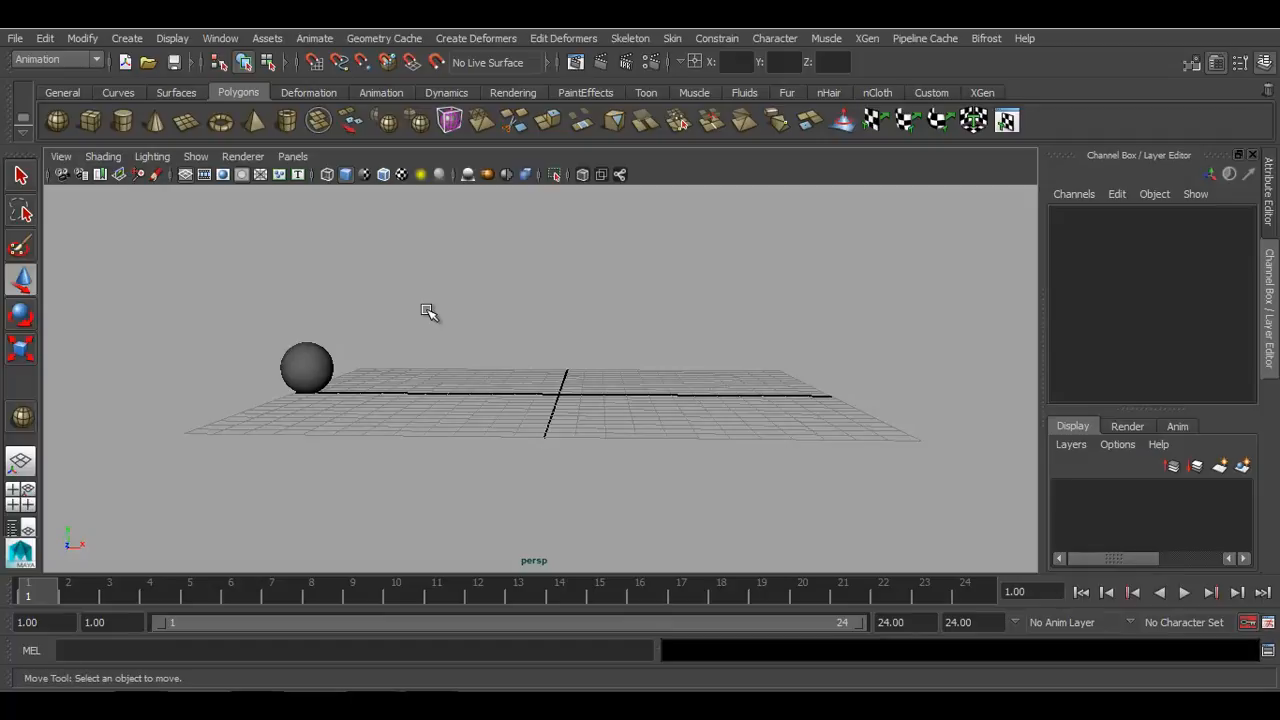
pyautogui.moveTo(428, 310); pyautogui.dragTo(152, 463)
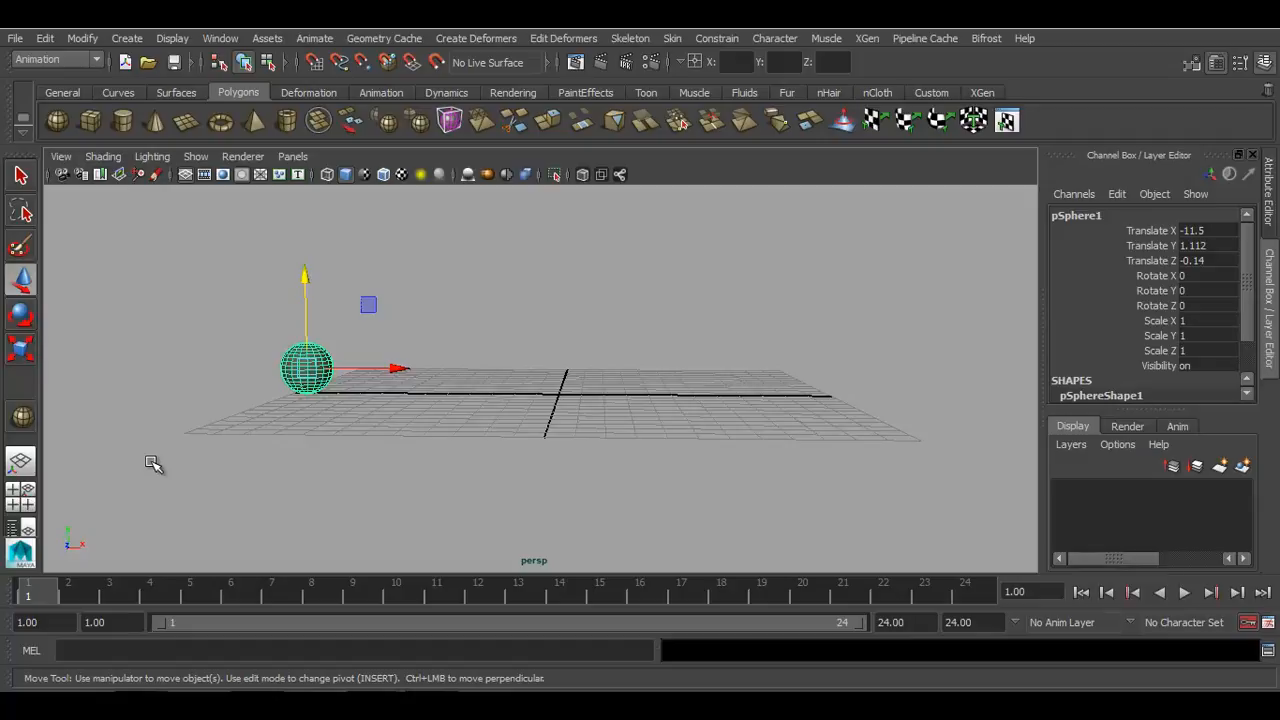
pyautogui.press('s')
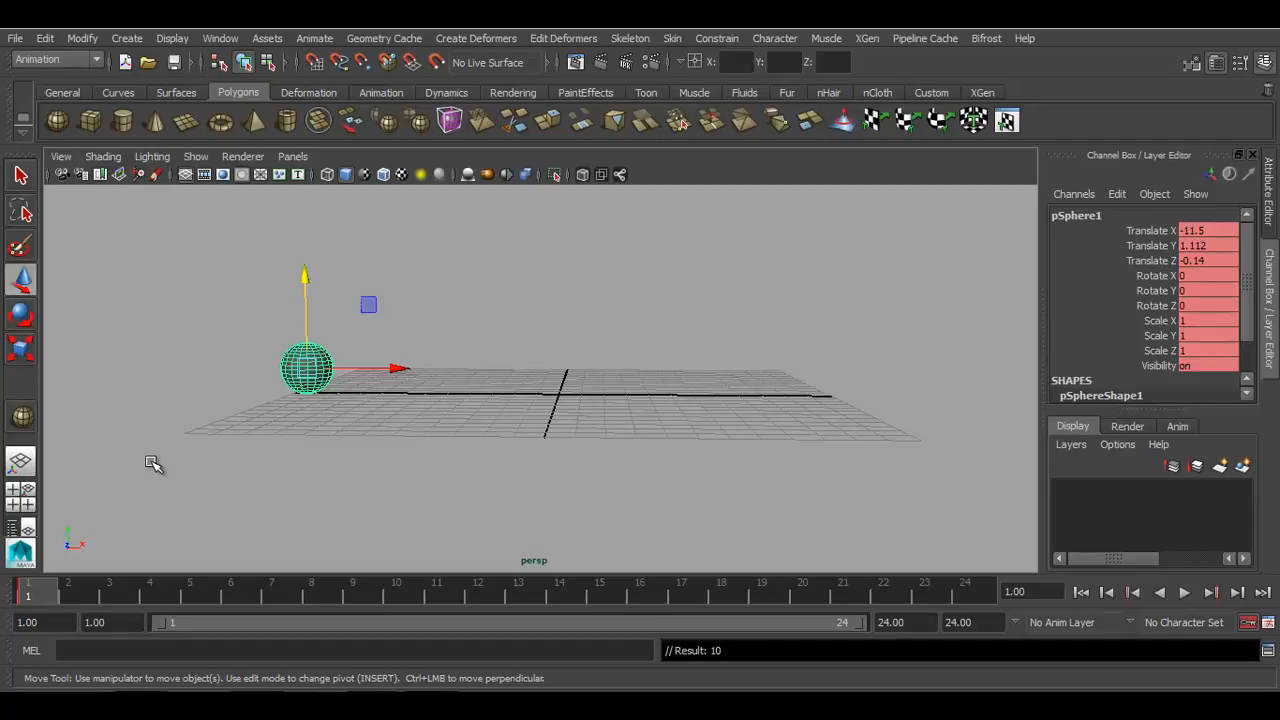
# - At frame 24, move the sphere along X to the opposite end of the grid, to about 11.56
pyautogui.click(963, 594)
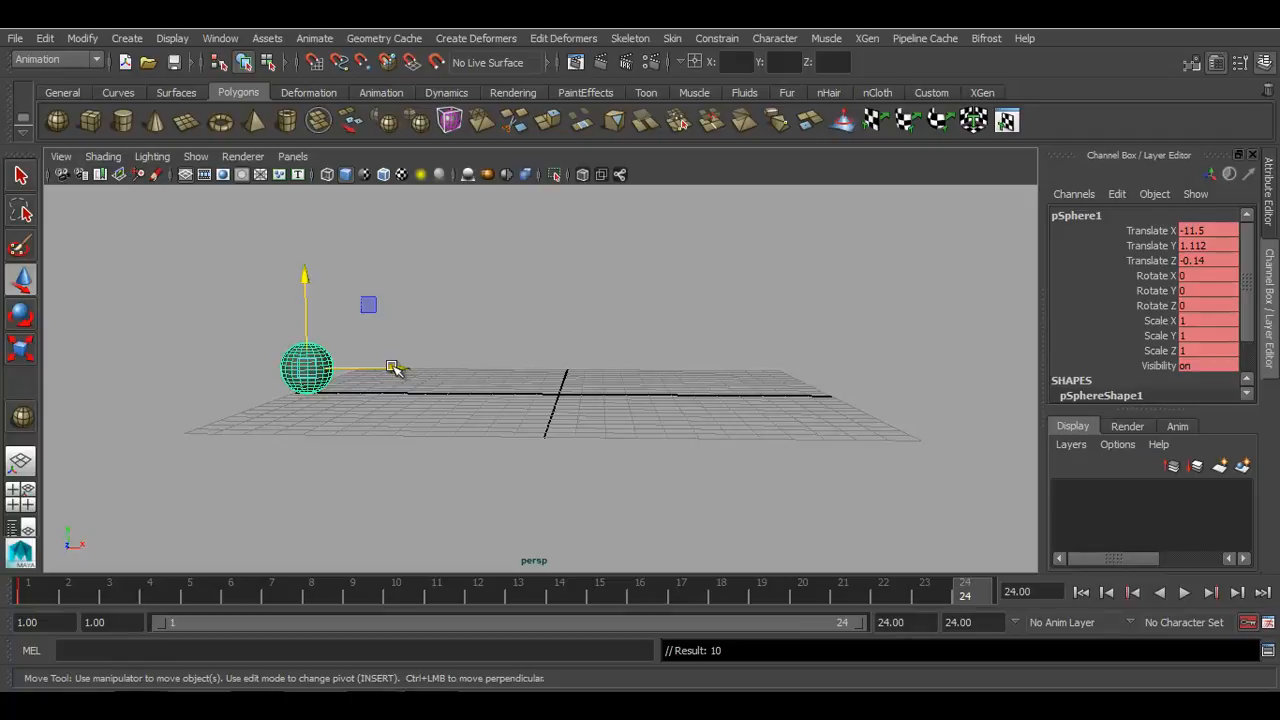
pyautogui.moveTo(392, 368); pyautogui.dragTo(913, 396)
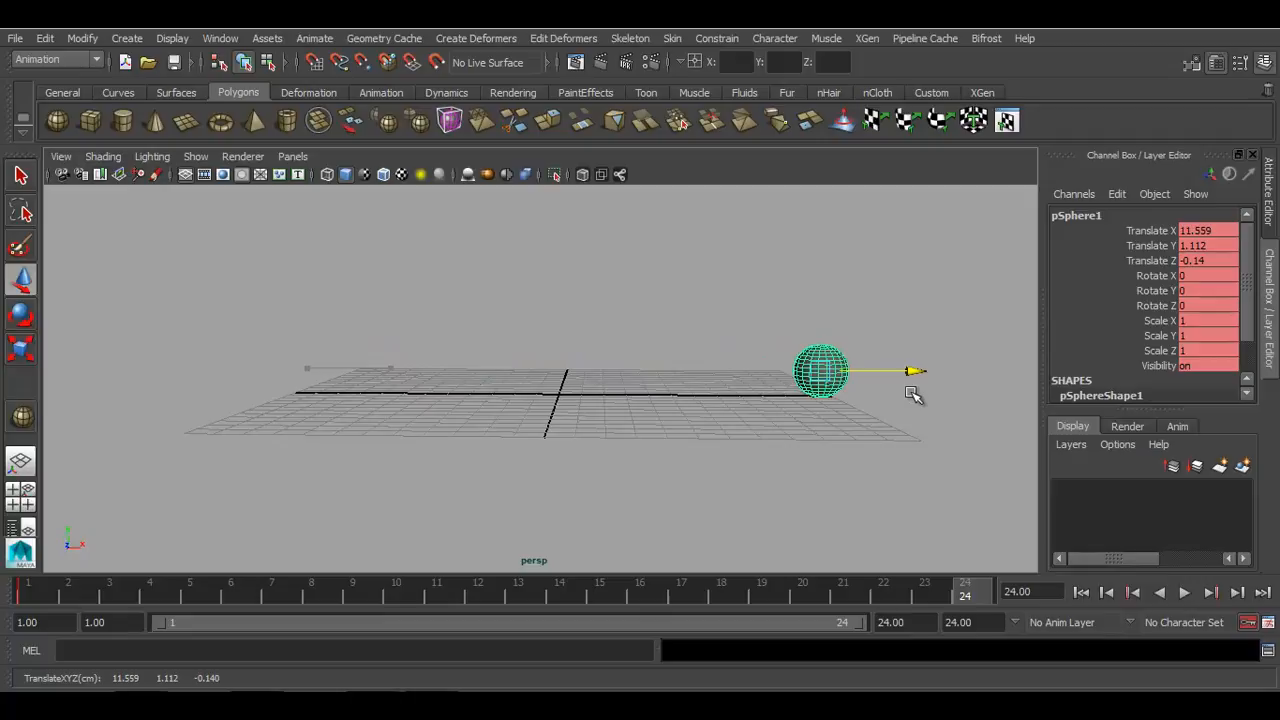
# - Key the sphere at frame 24, and at frame 13 raise it along Y to about 10.44
pyautogui.press('s')
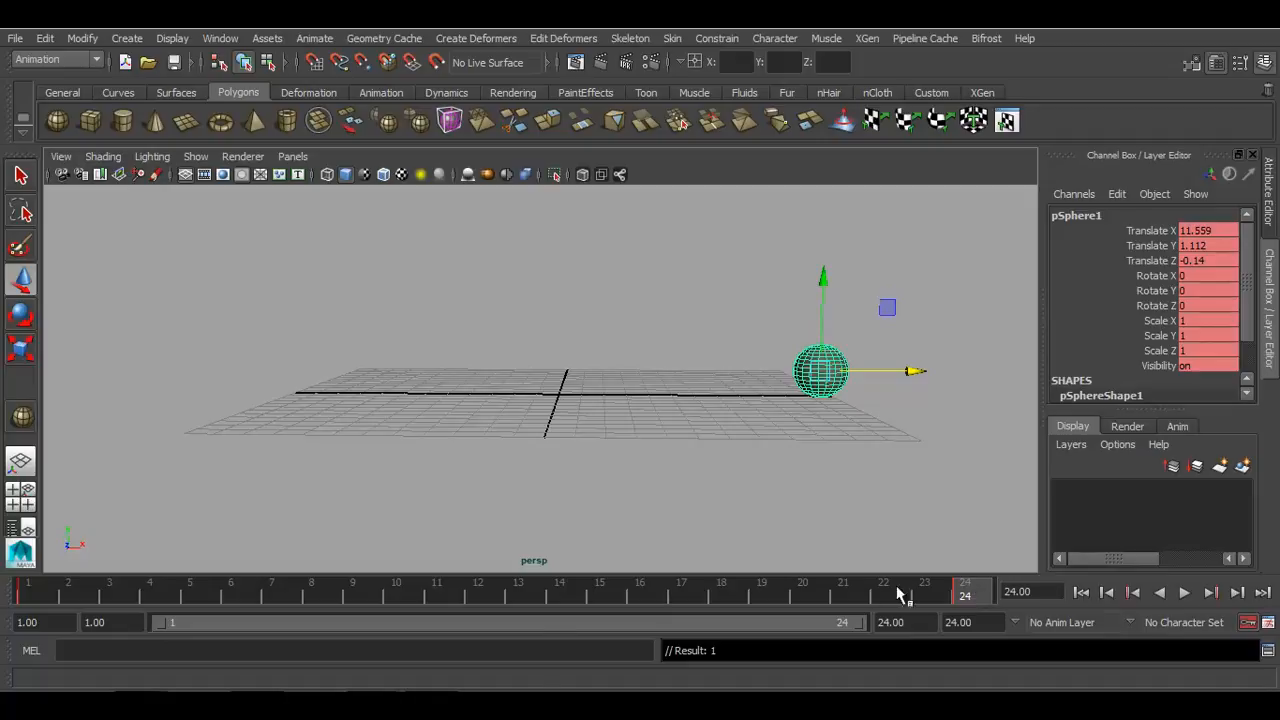
pyautogui.click(517, 597)
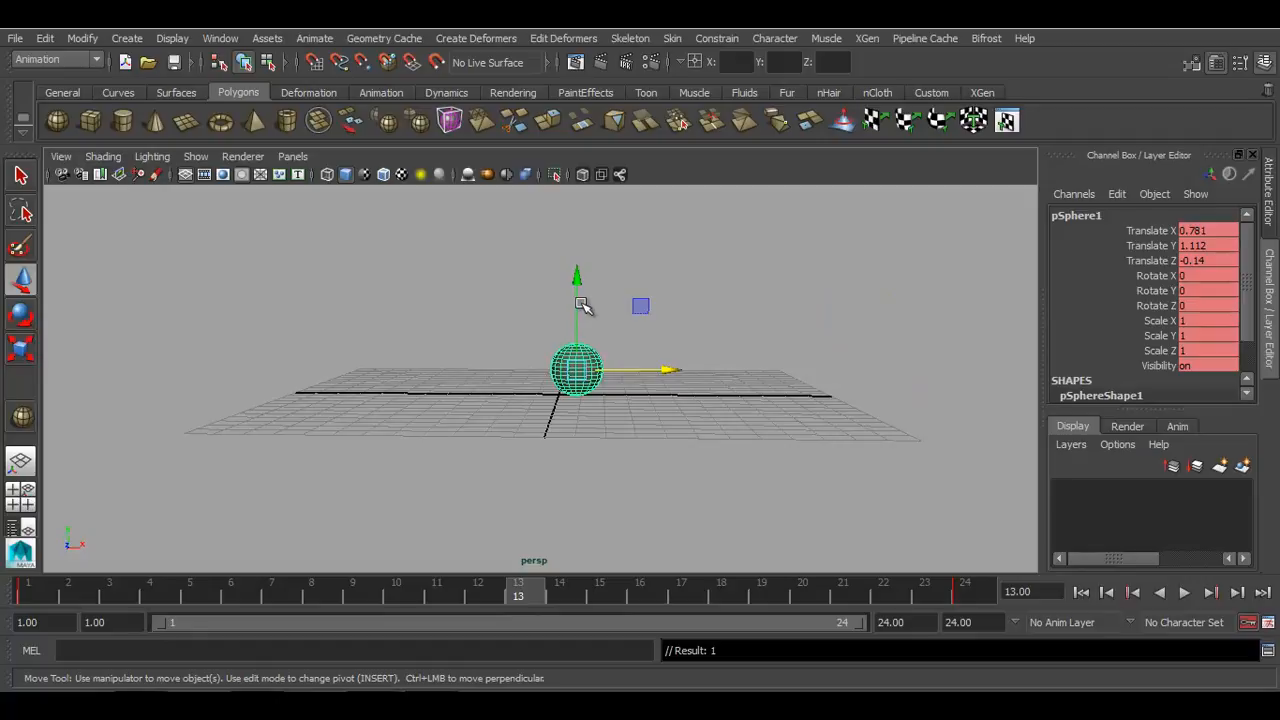
pyautogui.moveTo(578, 294); pyautogui.dragTo(583, 96)
pyautogui.scroll(-4, 564, 333)
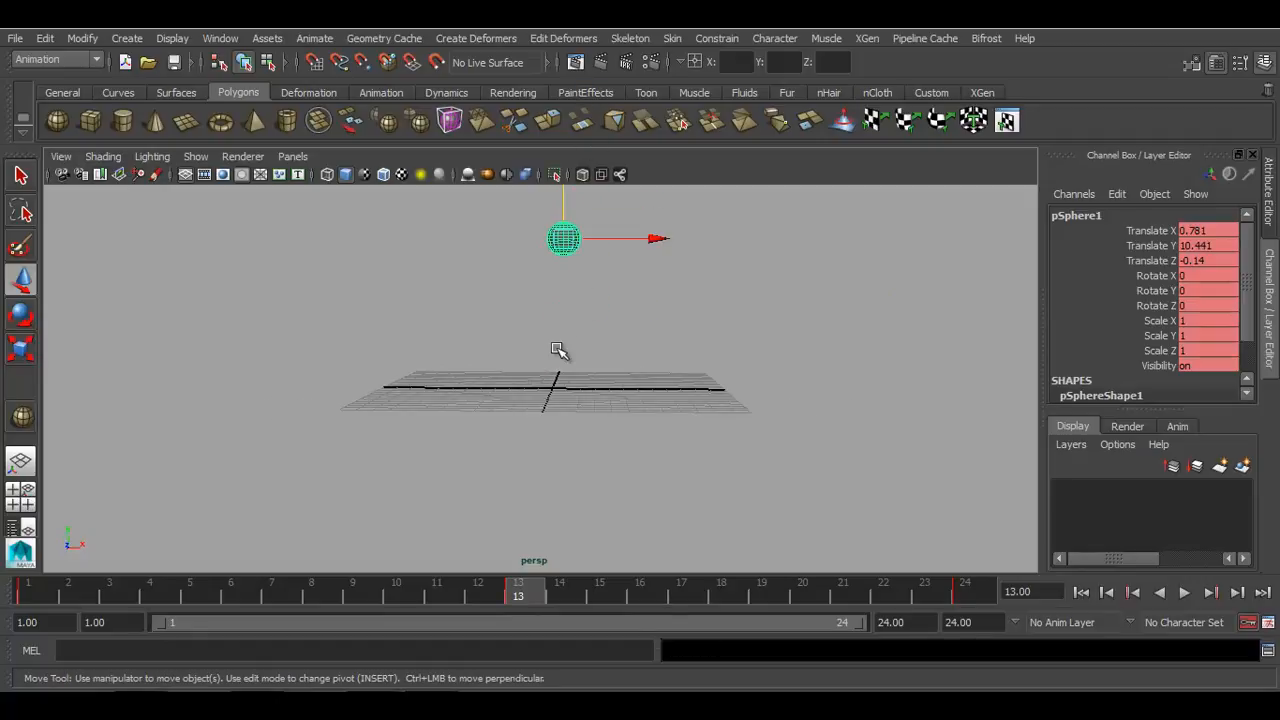
pyautogui.keyDown('alt'); pyautogui.moveTo(579, 419); pyautogui.dragTo(577, 443, button='middle'); pyautogui.keyUp('alt')
pyautogui.keyDown('alt'); pyautogui.moveTo(577, 443); pyautogui.dragTo(586, 471); pyautogui.keyUp('alt')
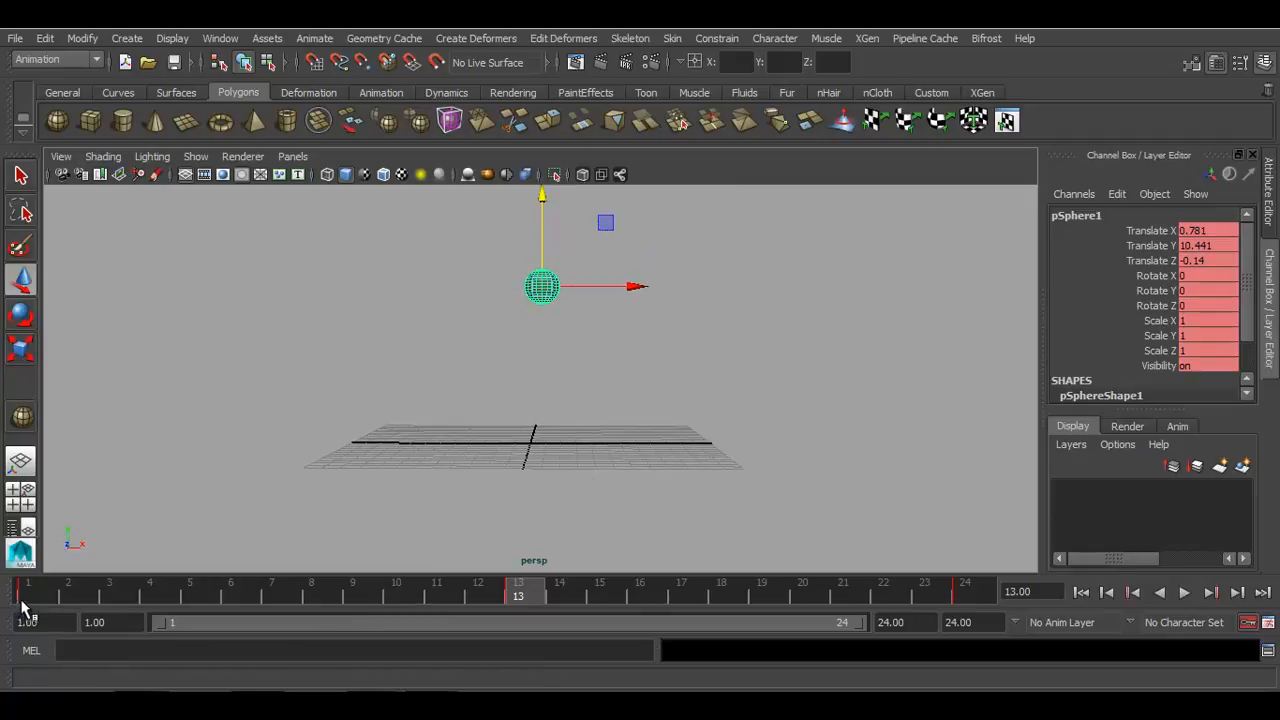
# - Play the sphere's animation from frame 1 to check its path, and stop playback
pyautogui.click(31, 596)
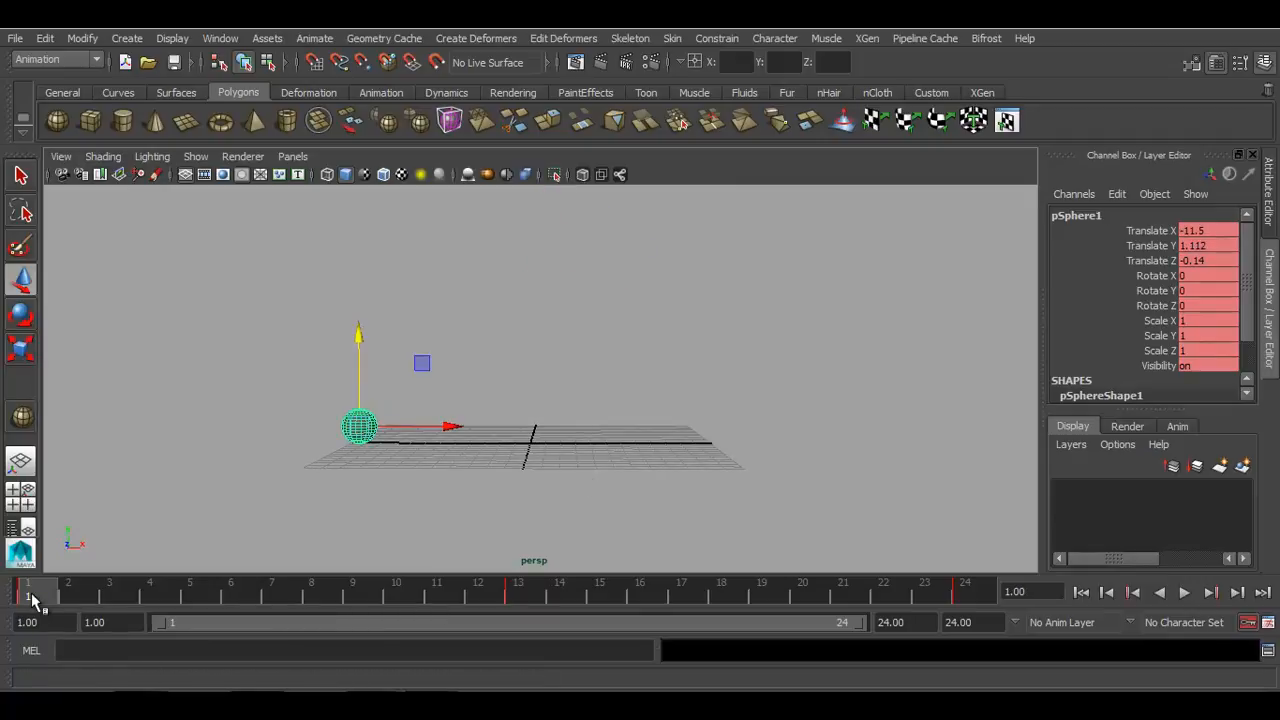
pyautogui.click(1184, 592)
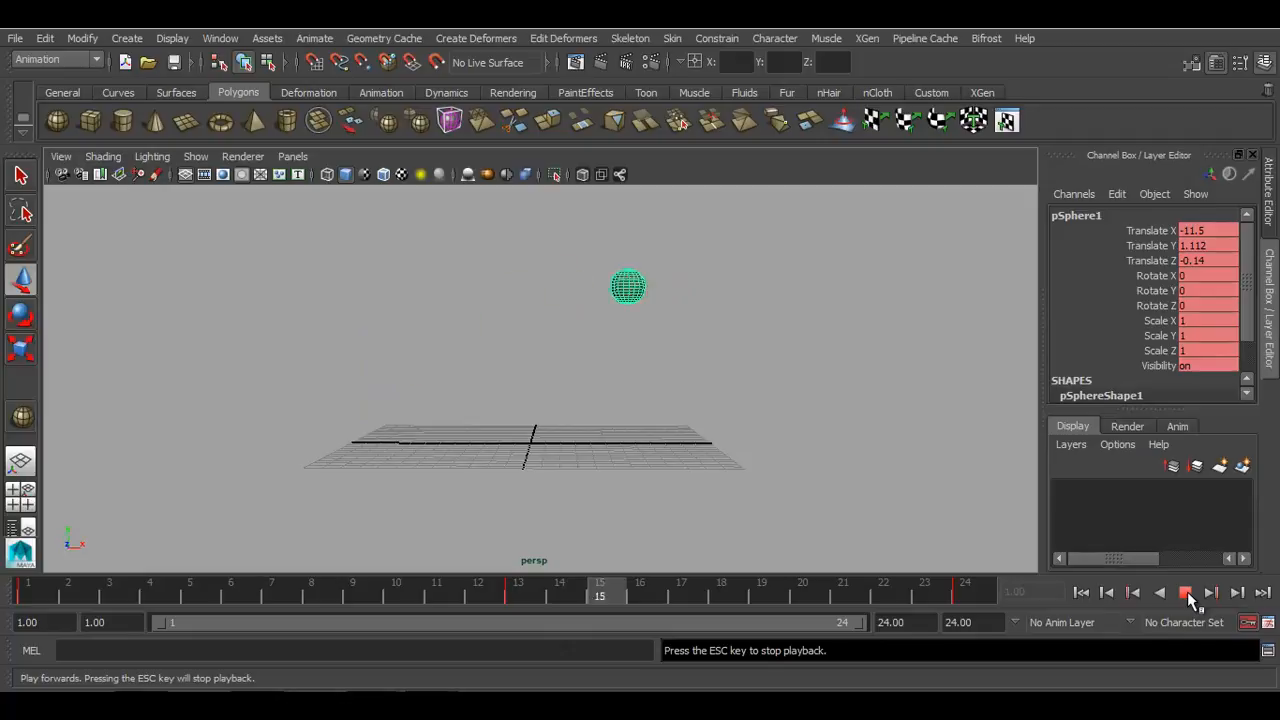
pyautogui.click(1187, 592)
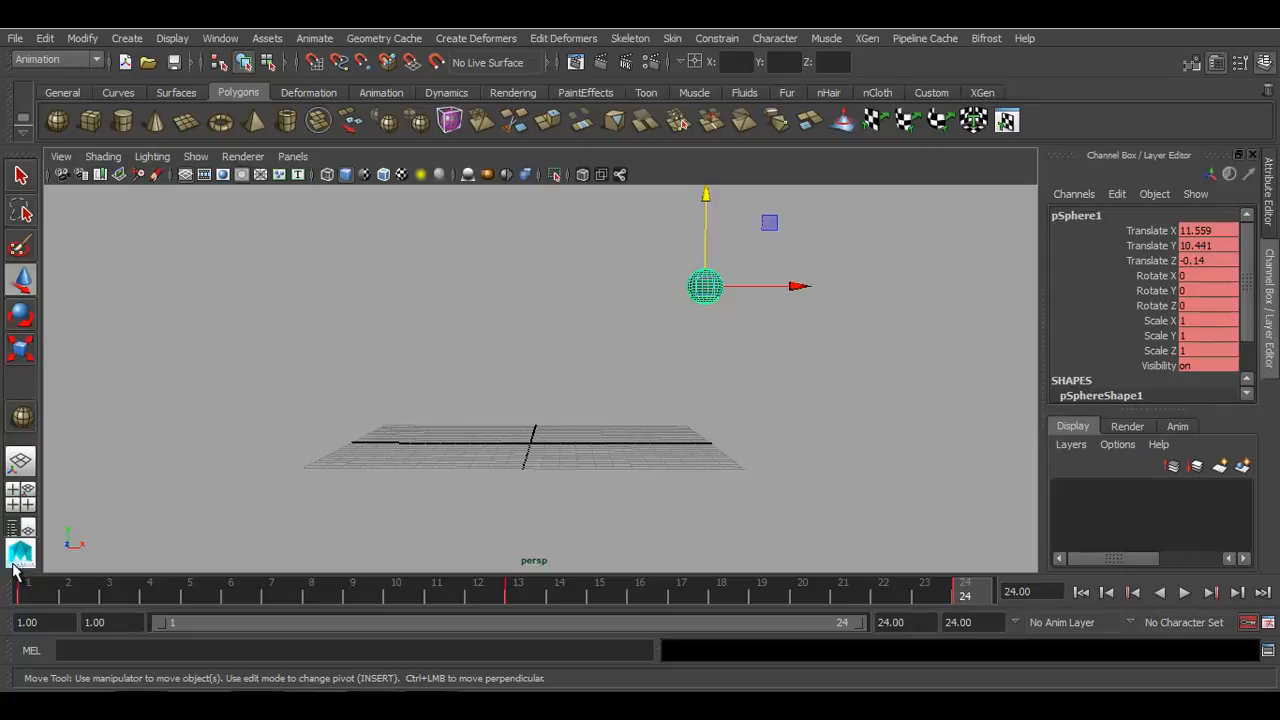
# - Set the sphere's Translate Y at frame 24 to 1.112, matching its height at frame 1
pyautogui.click(28, 594)
pyautogui.doubleClick(1210, 246)
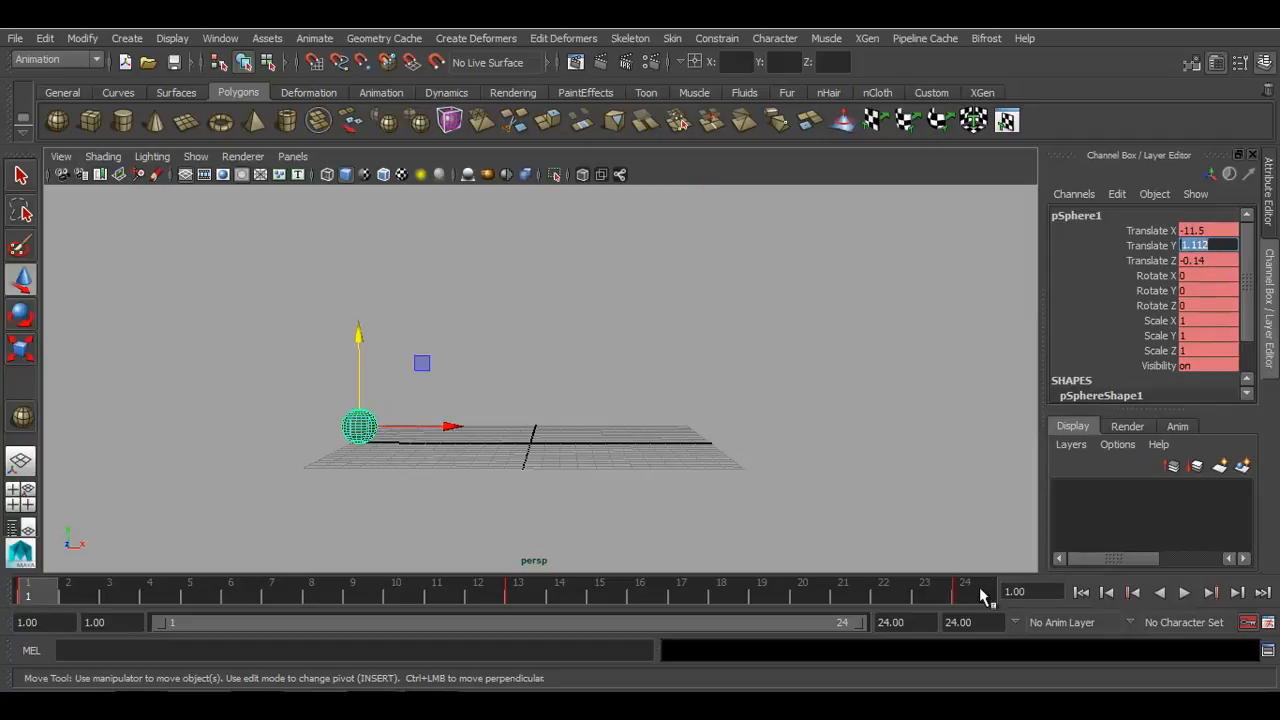
pyautogui.click(982, 594)
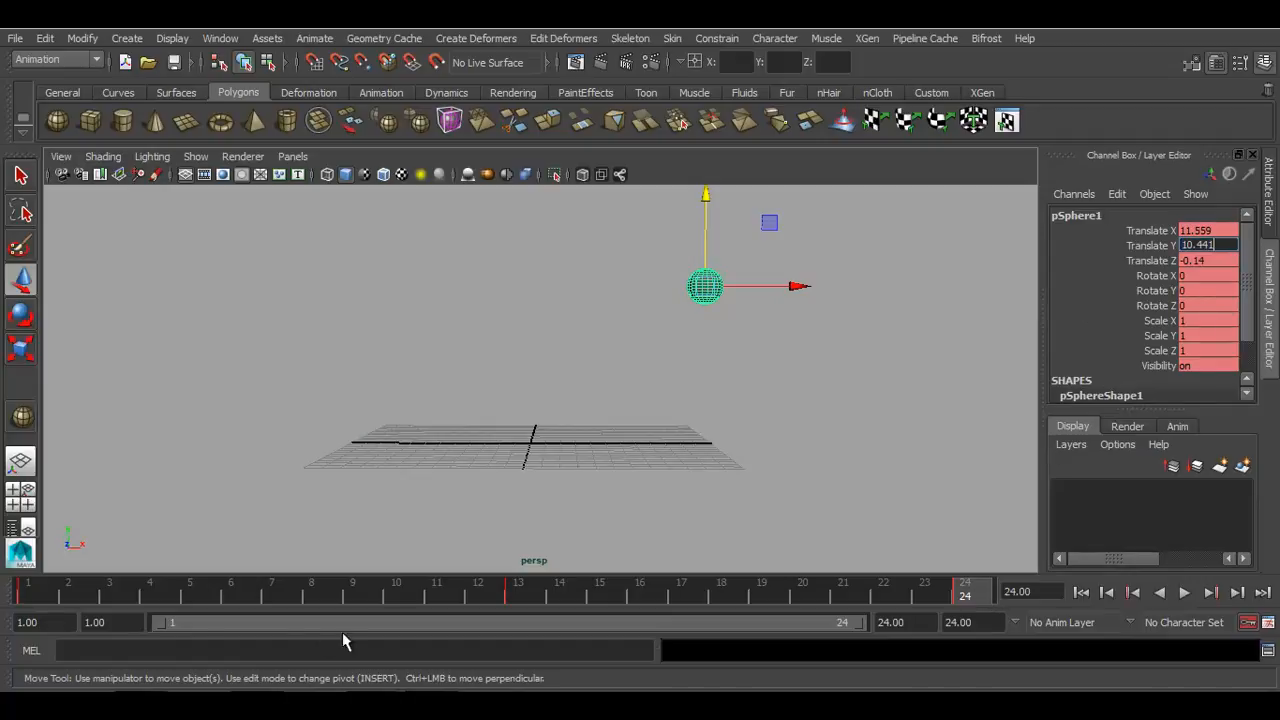
pyautogui.click(52, 592)
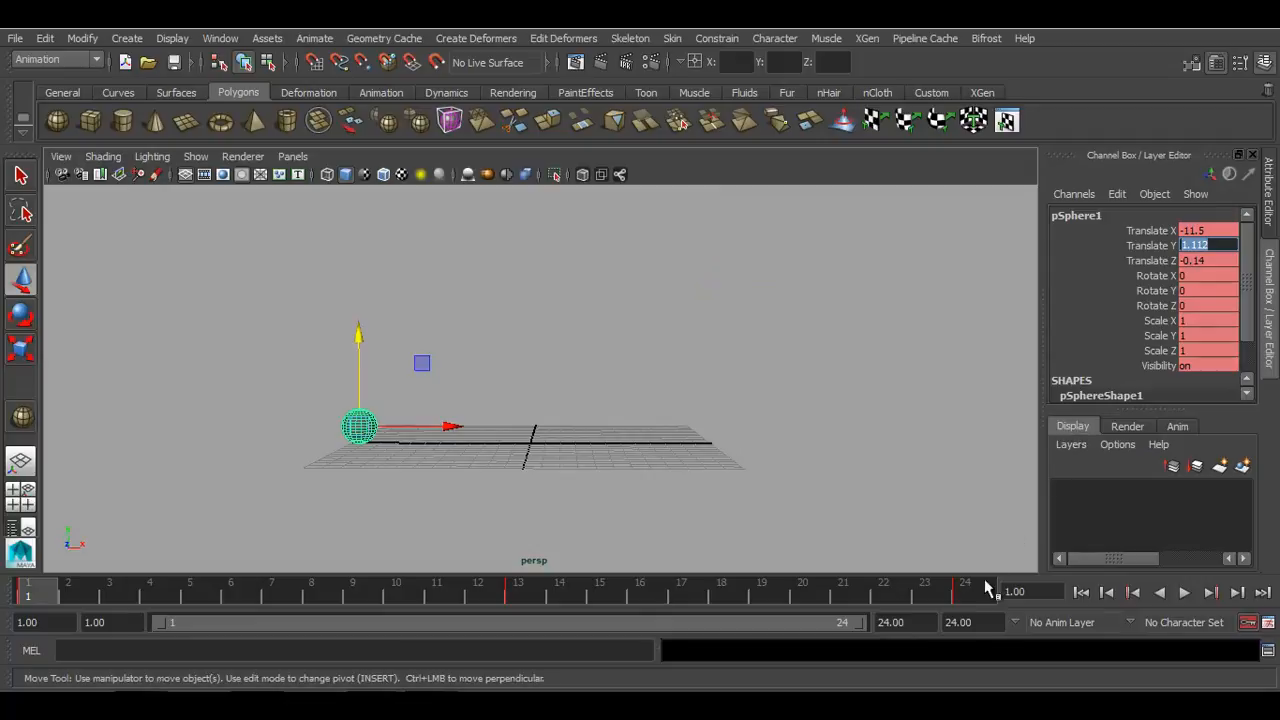
pyautogui.click(982, 590)
pyautogui.write('1.112')
pyautogui.press('Return')
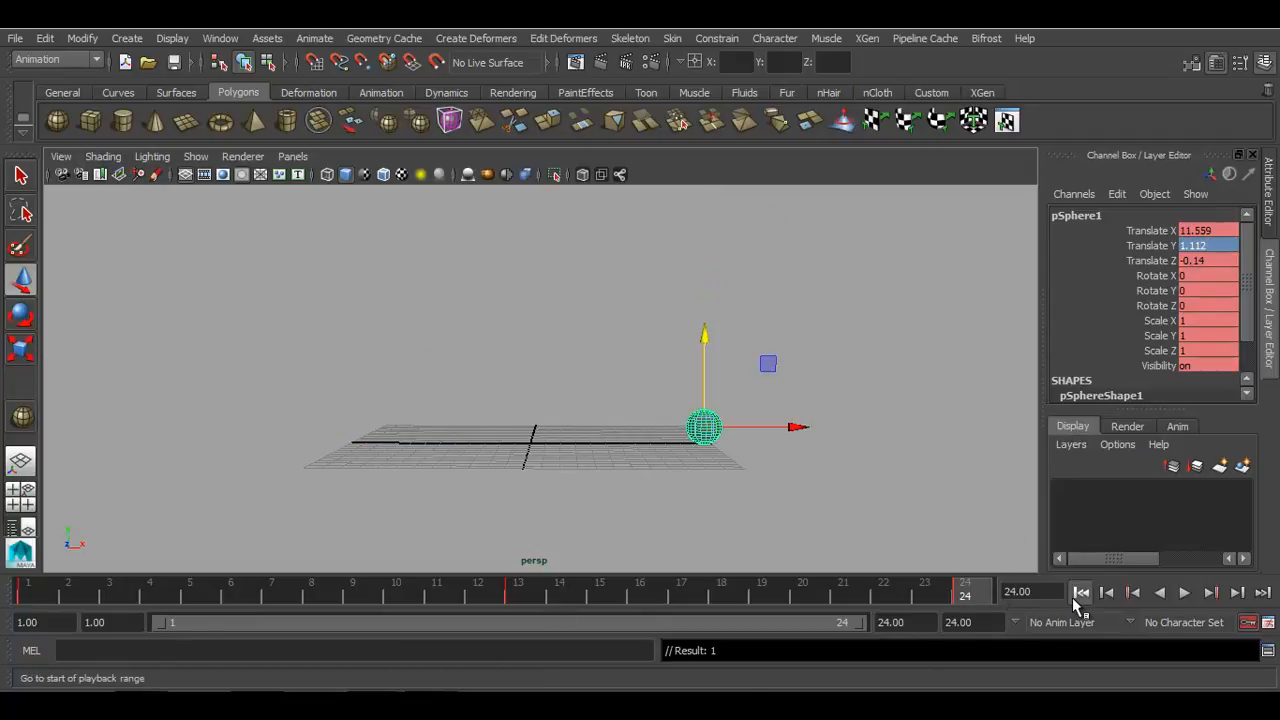
# - Rewind to the start of the playback range, replay the sphere's arc, and stop it
pyautogui.click(1081, 592)
pyautogui.click(1185, 593)
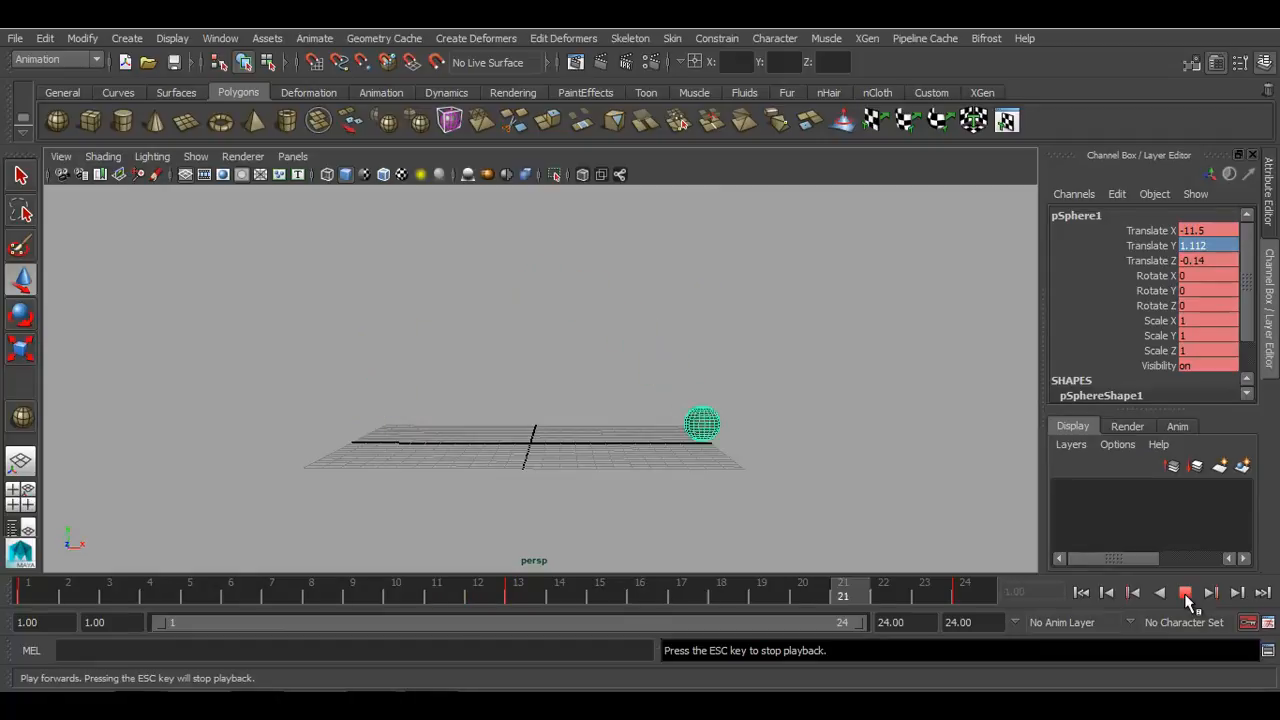
pyautogui.click(1185, 593)
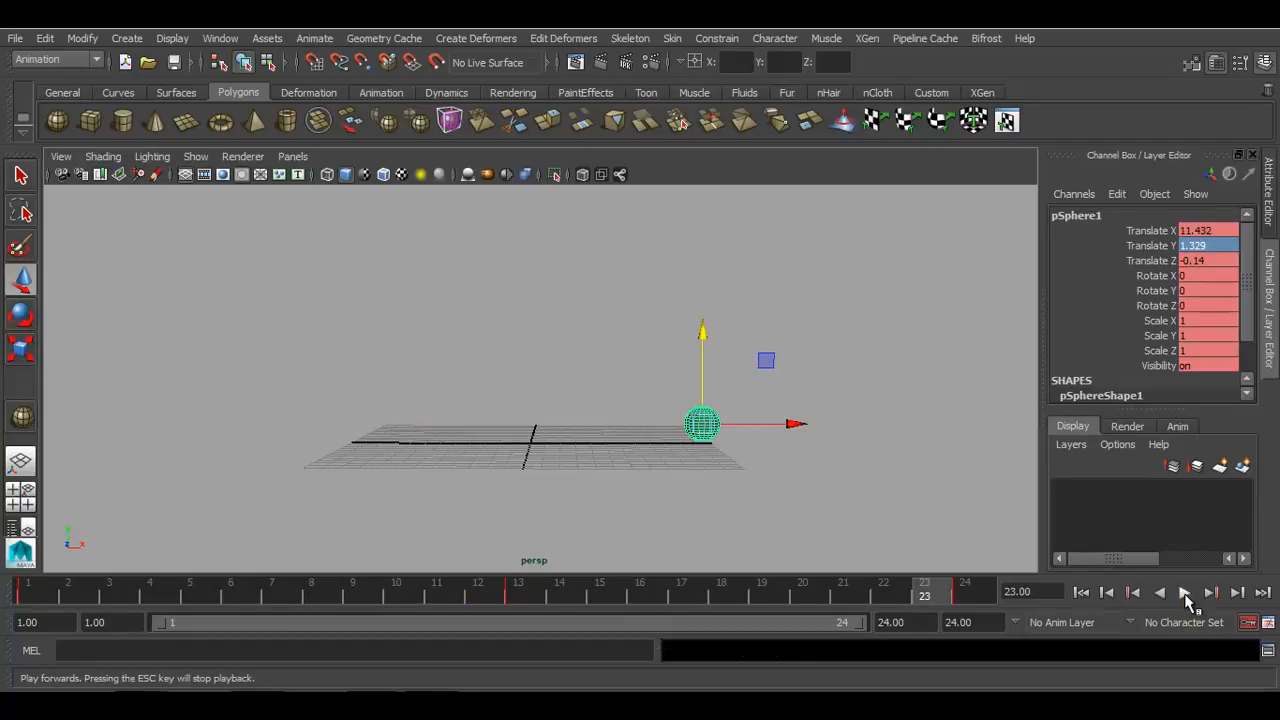
# - Delete the sphere's keys at frames 13 and 24
pyautogui.click(522, 592)
pyautogui.rightClick(522, 592)
pyautogui.moveTo(580, 413)
pyautogui.click(580, 377)
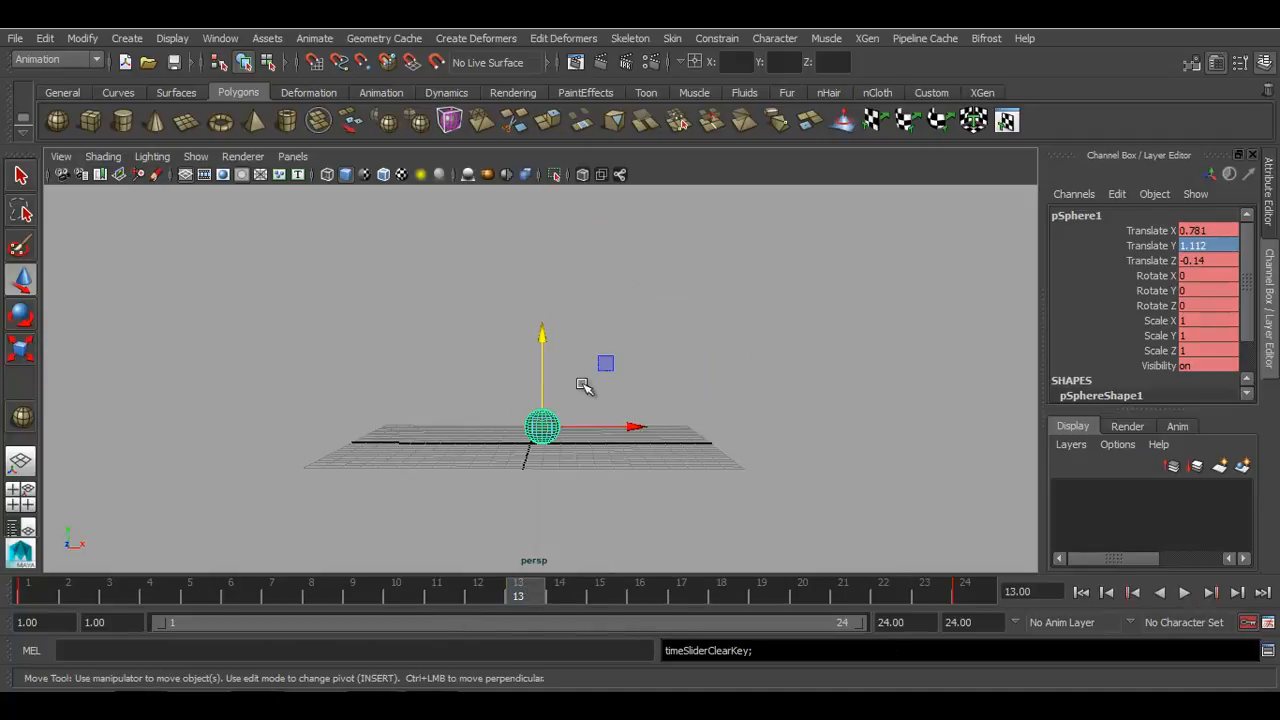
pyautogui.click(980, 597)
pyautogui.rightClick(980, 597)
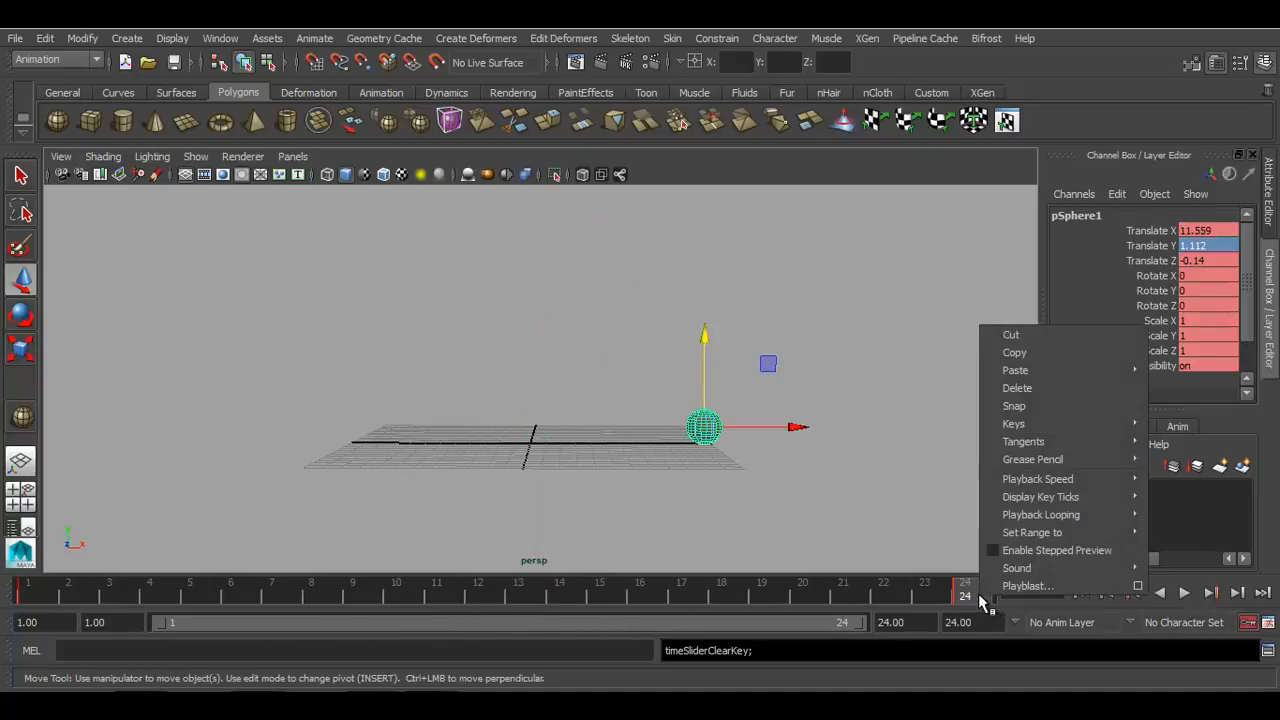
pyautogui.click(1013, 387)
# - Move the sphere along X to about 11.79 at frame 24, and raise it along Y to about 11.6 at frame 12
pyautogui.moveTo(62, 590); pyautogui.dragTo(980, 617)
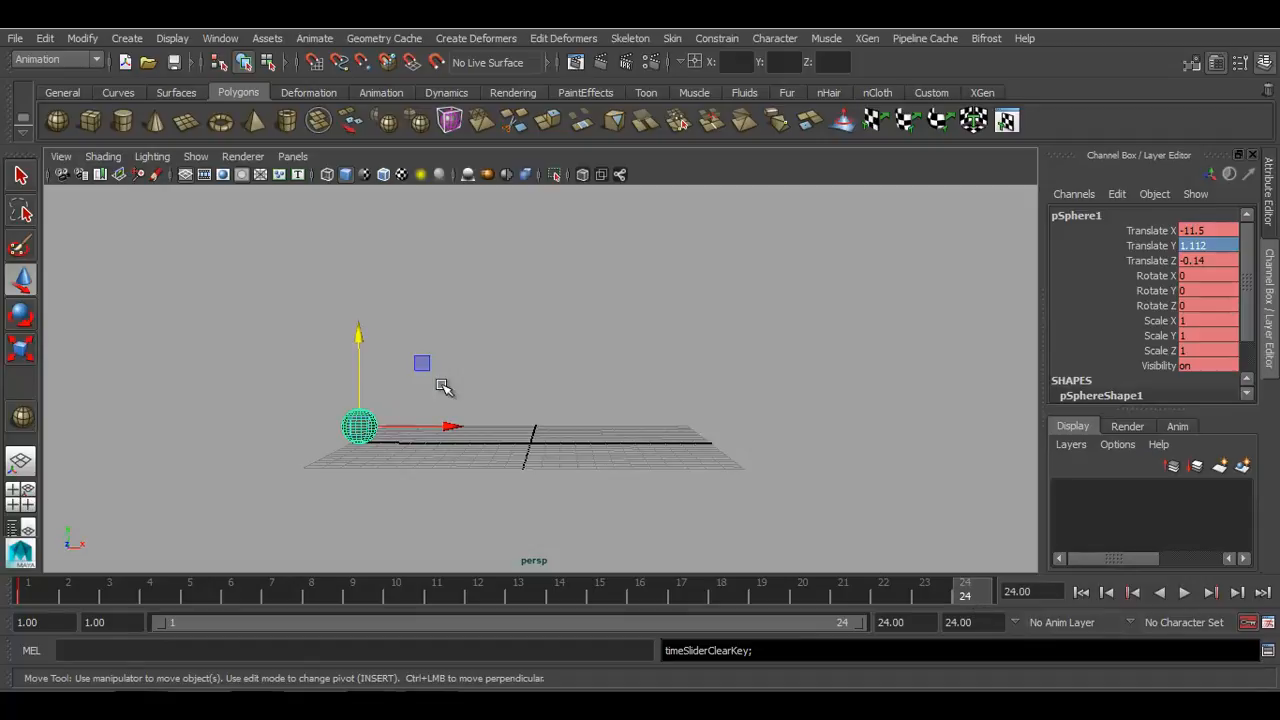
pyautogui.moveTo(448, 427); pyautogui.dragTo(800, 431)
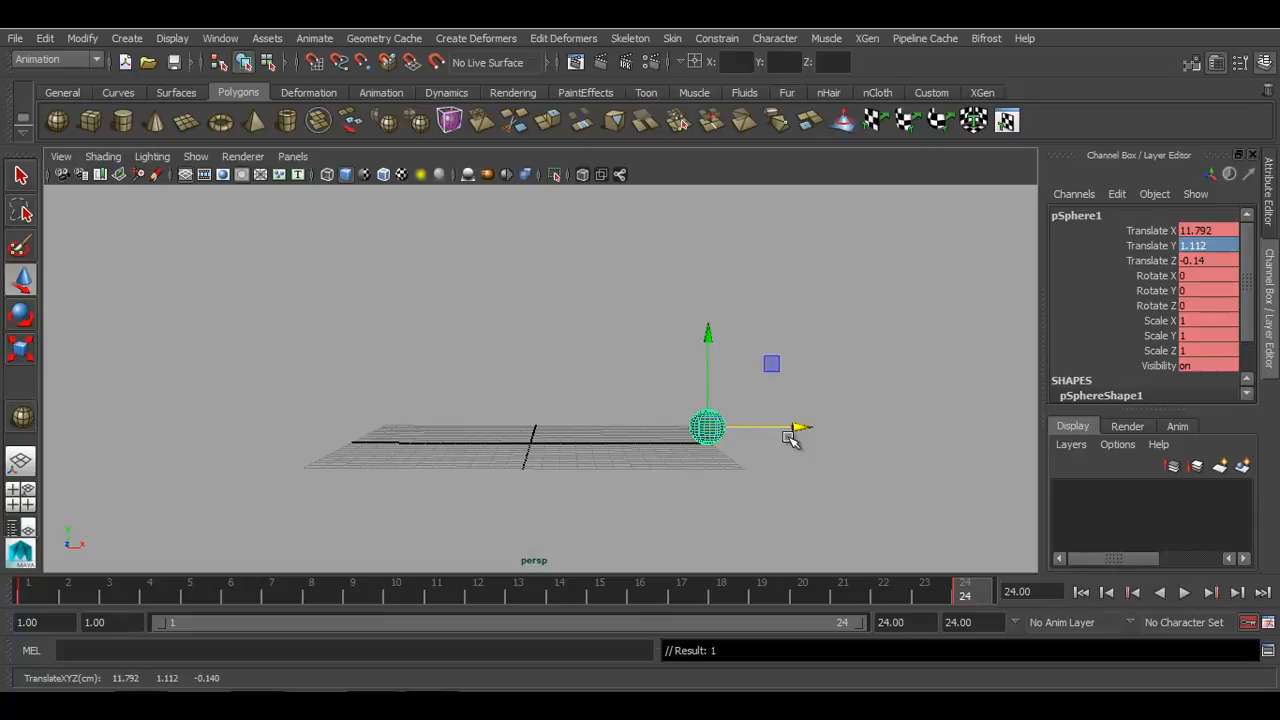
pyautogui.click(477, 592)
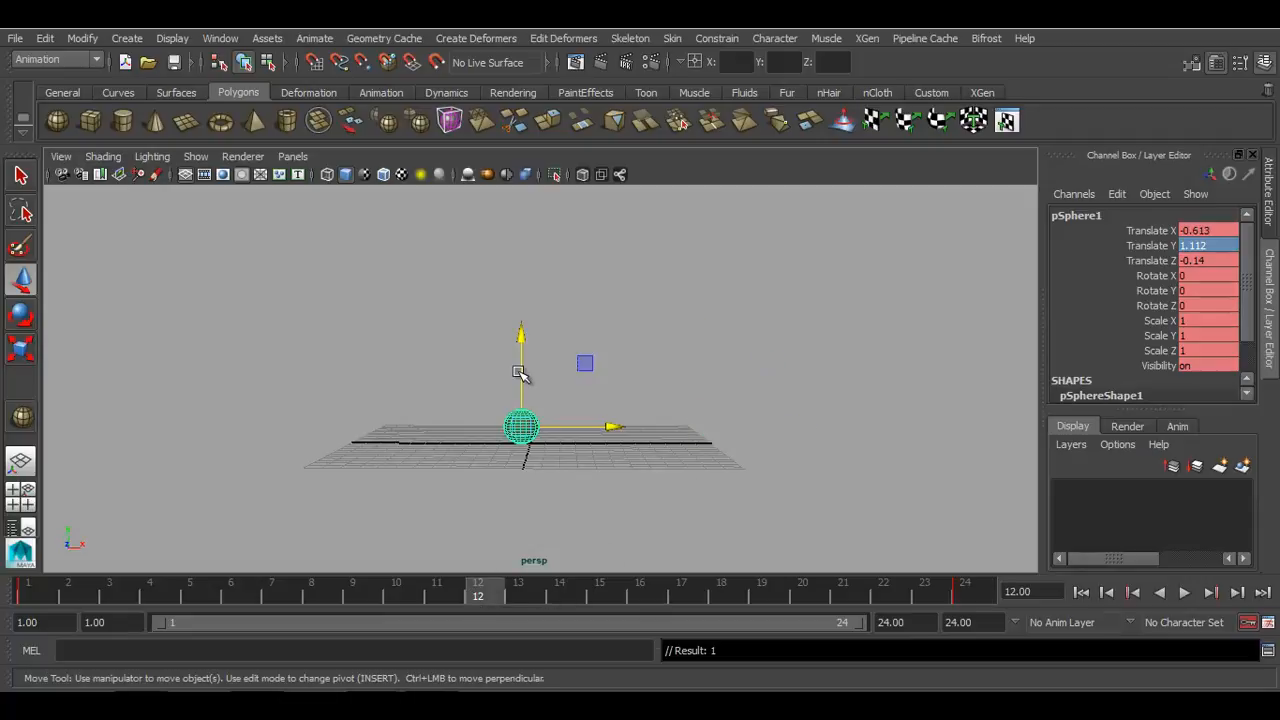
pyautogui.moveTo(519, 372); pyautogui.dragTo(531, 206)
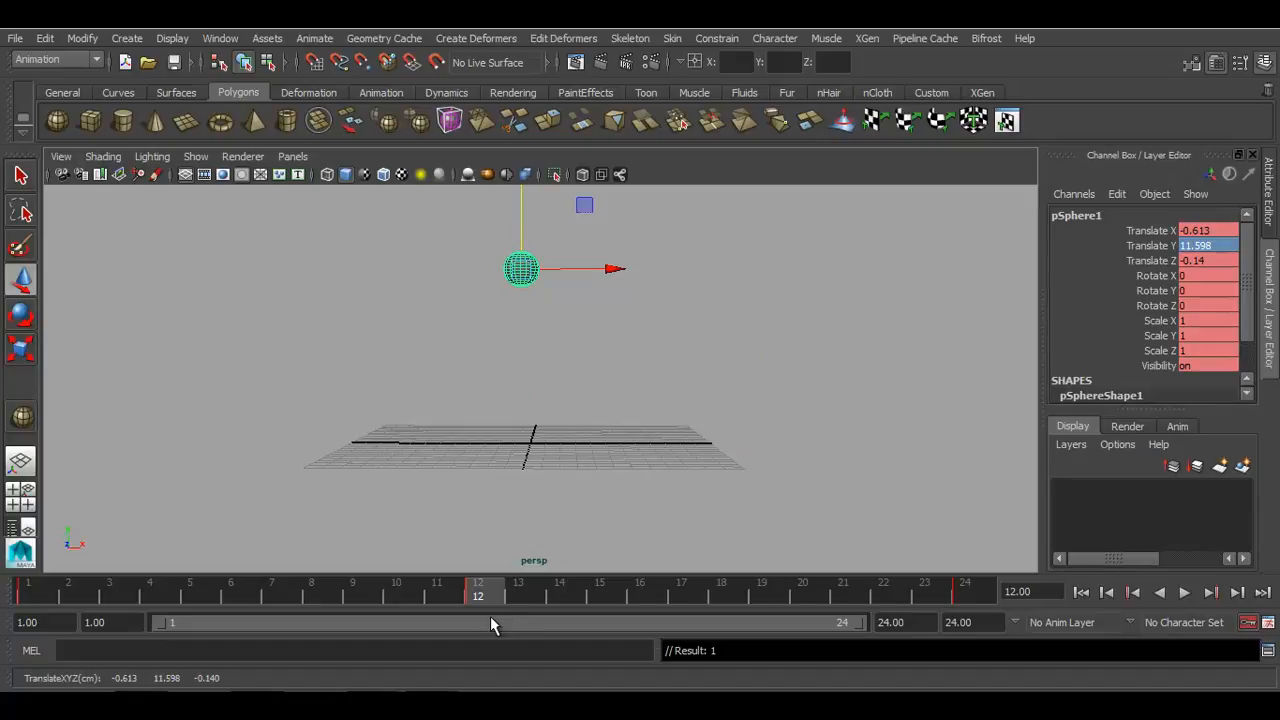
# - Play the new animation from the start, return to frame 1, and reselect the sphere
pyautogui.click(1080, 592)
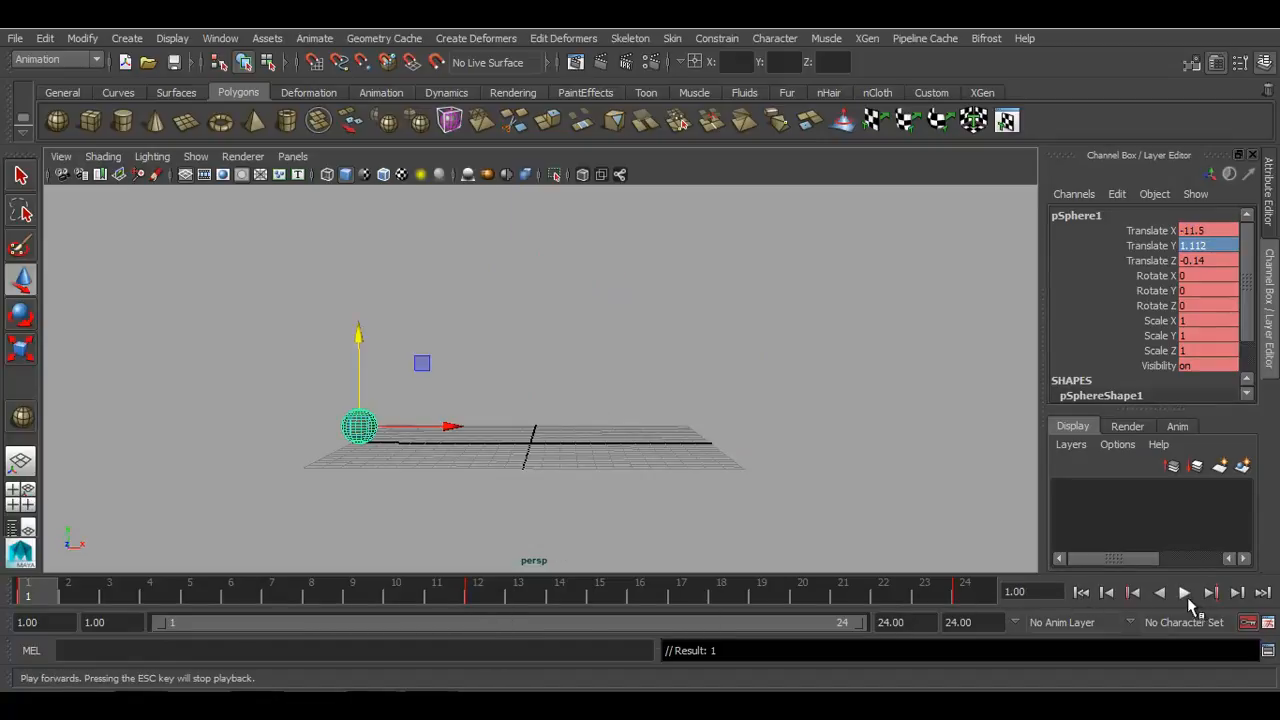
pyautogui.click(1185, 594)
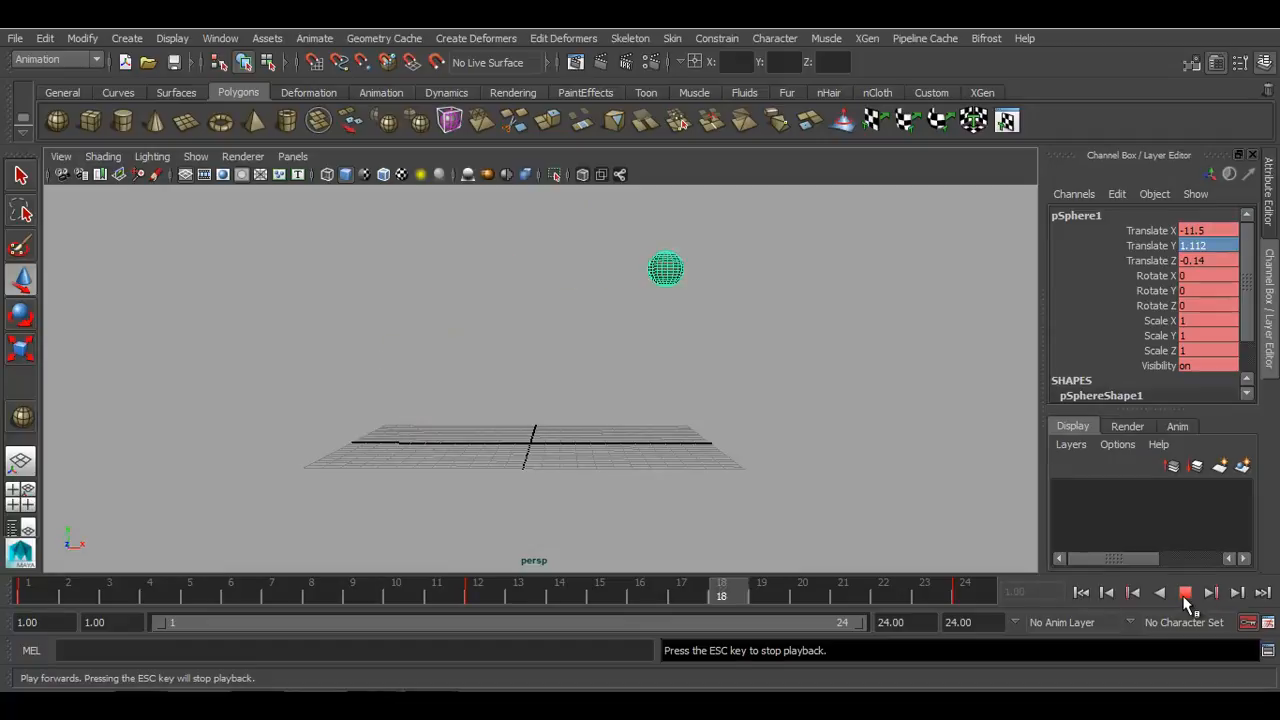
pyautogui.click(1185, 594)
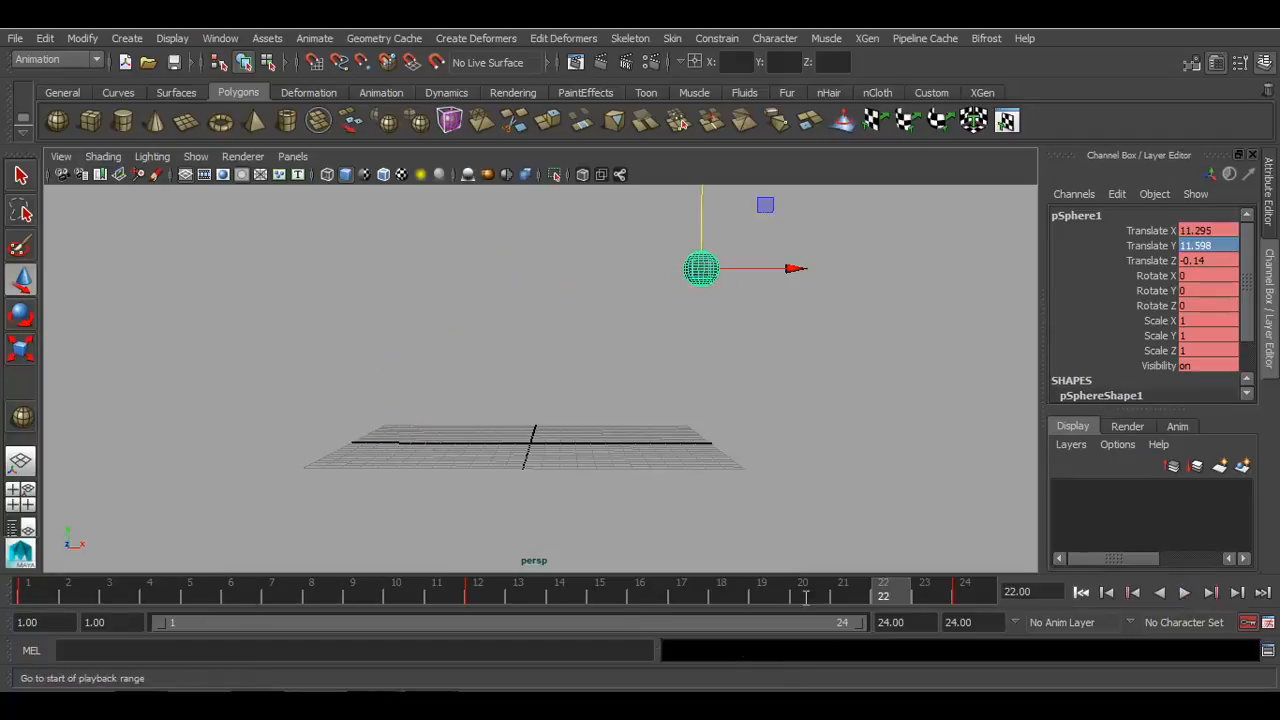
pyautogui.click(30, 600)
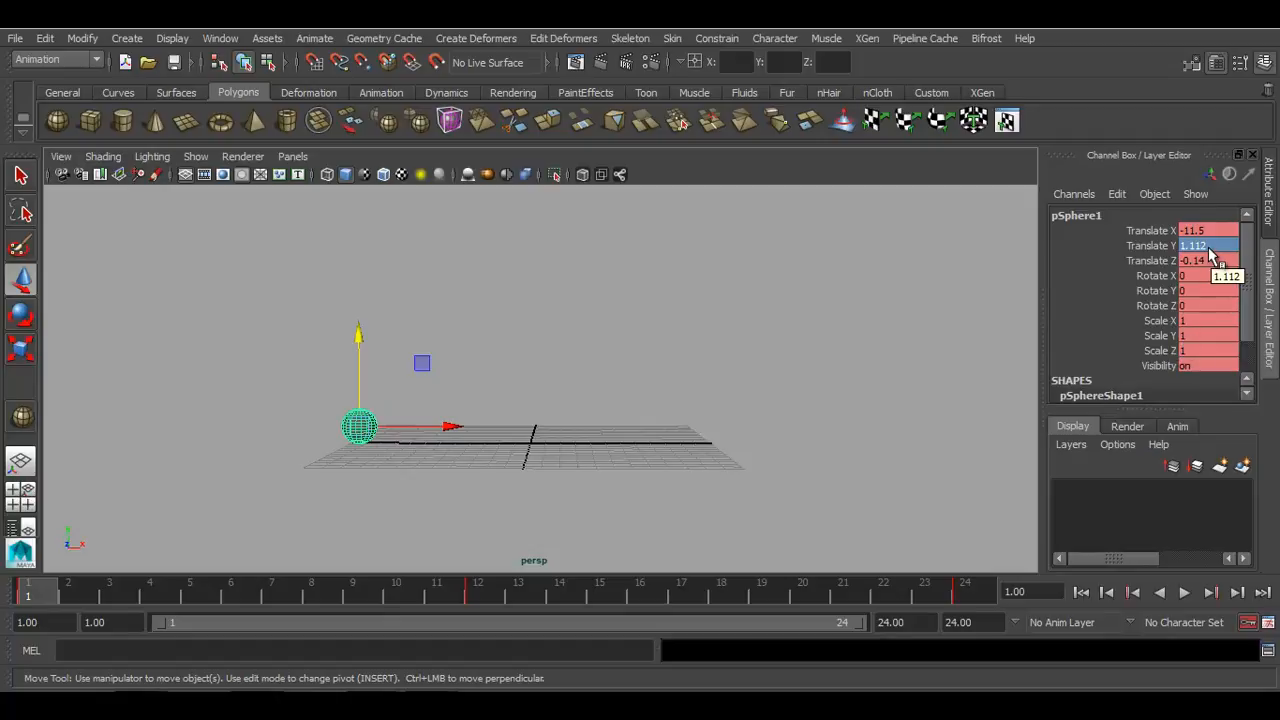
pyautogui.moveTo(691, 302); pyautogui.dragTo(192, 505)
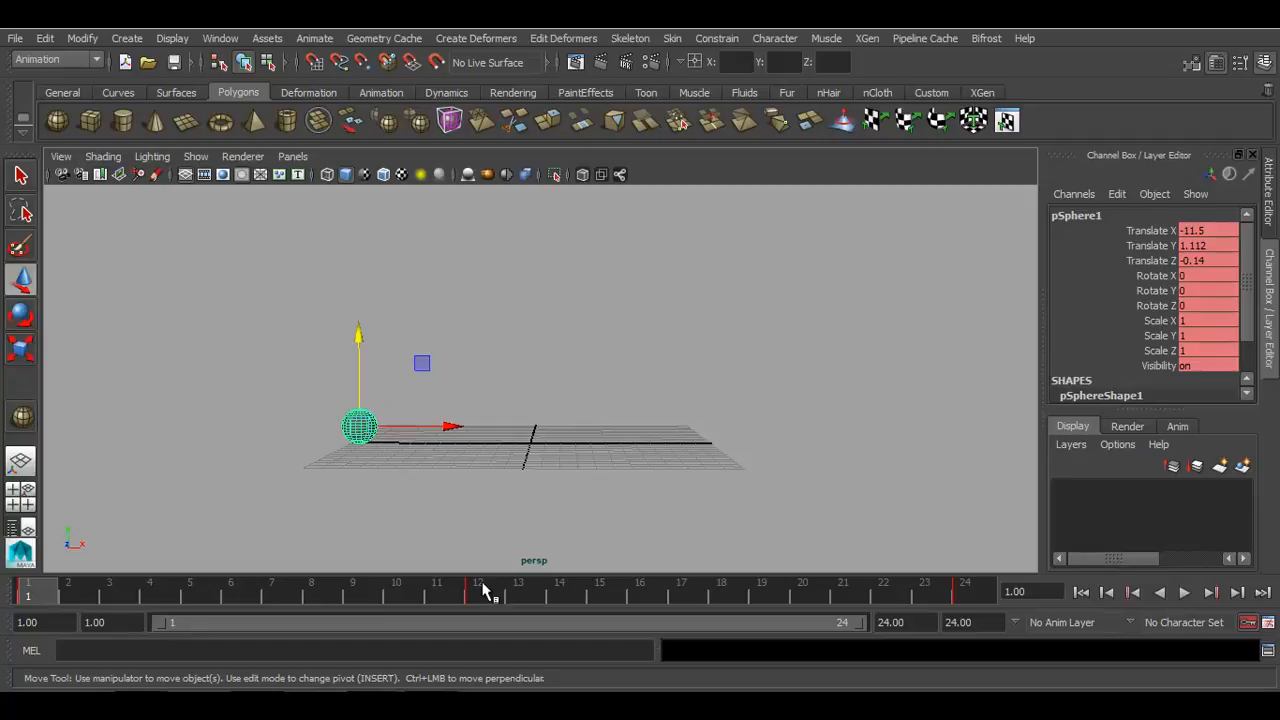
# - In the Time Slider preferences, set Key ticks to Channel Box and save
pyautogui.click(1267, 623)
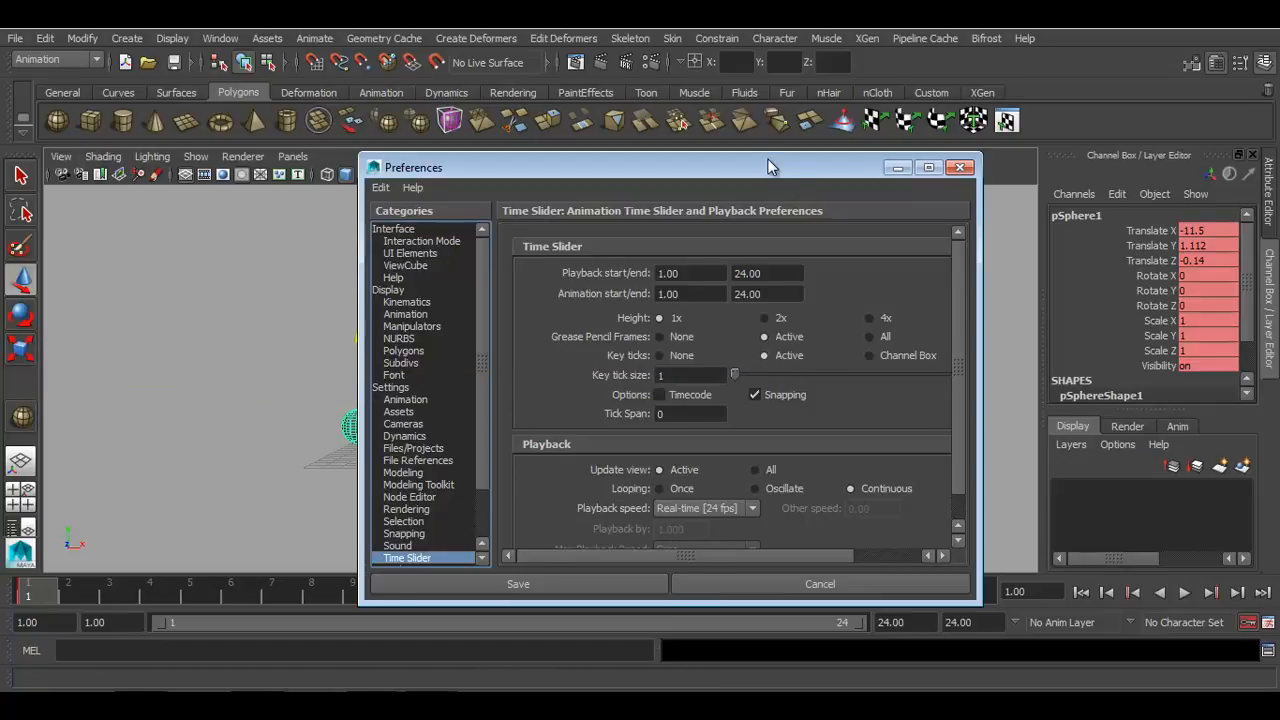
pyautogui.moveTo(774, 167); pyautogui.dragTo(966, 146)
pyautogui.moveTo(286, 343); pyautogui.dragTo(458, 501)
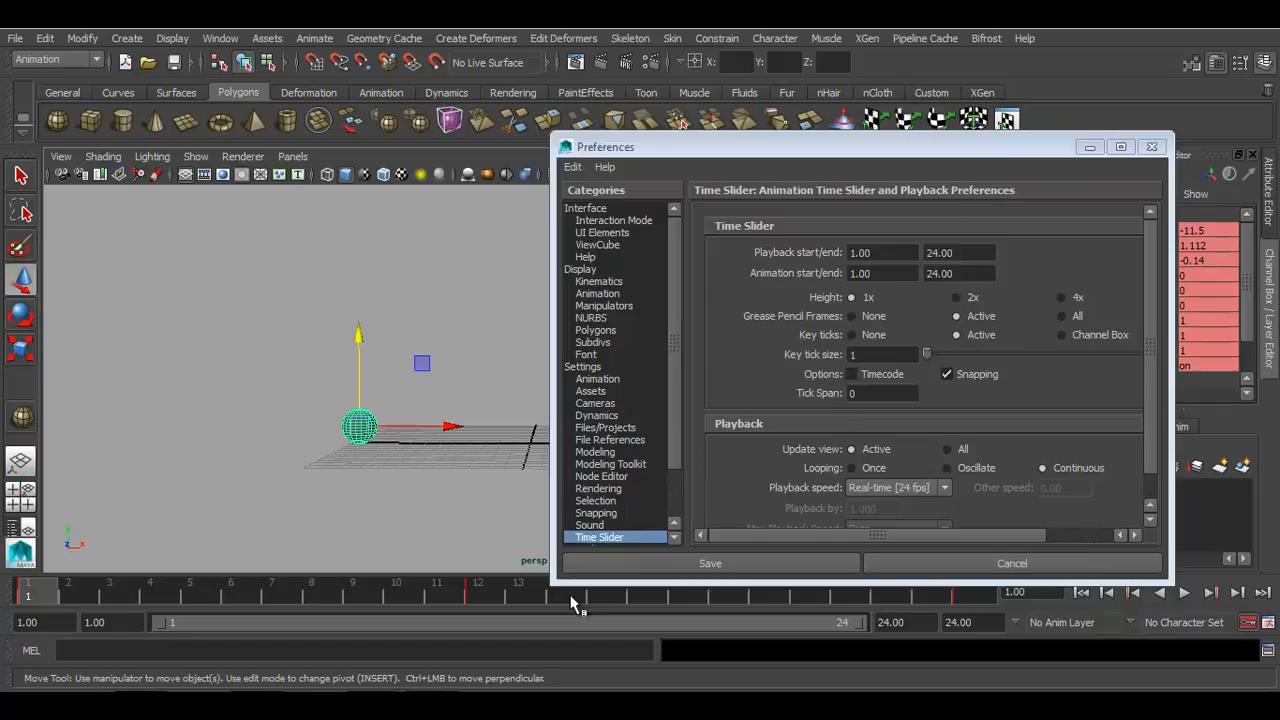
pyautogui.click(858, 335)
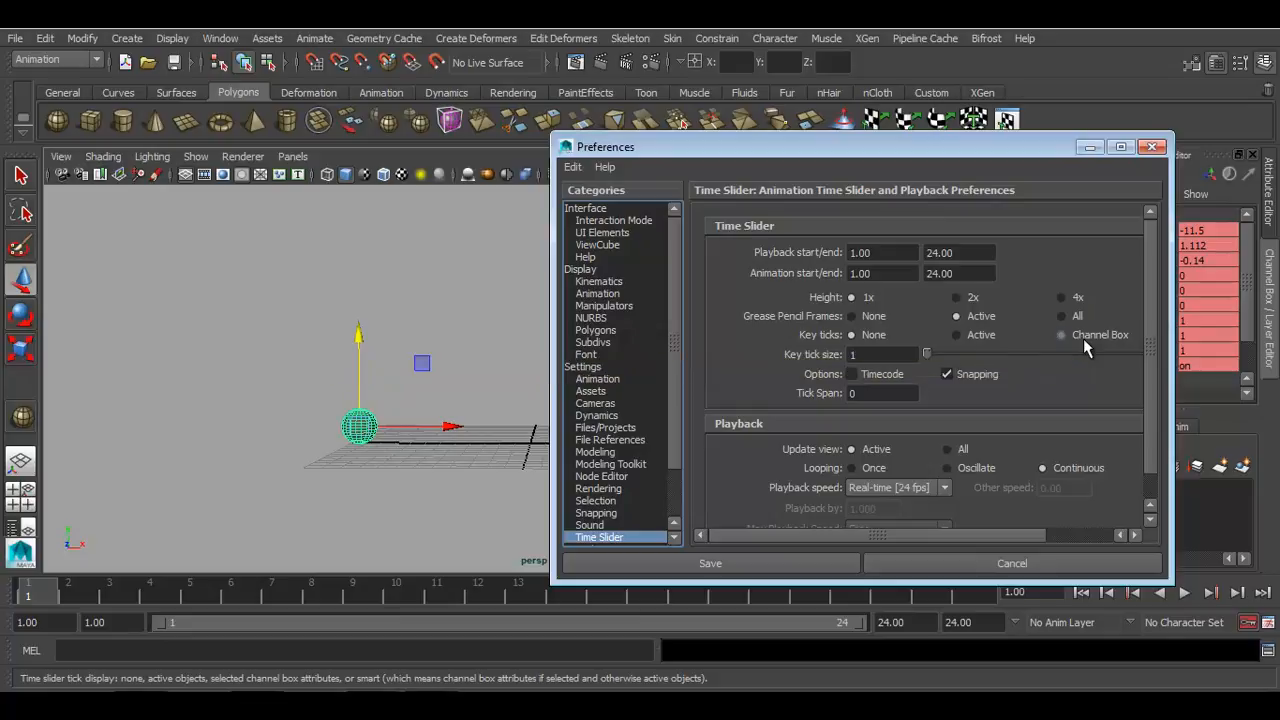
pyautogui.click(777, 562)
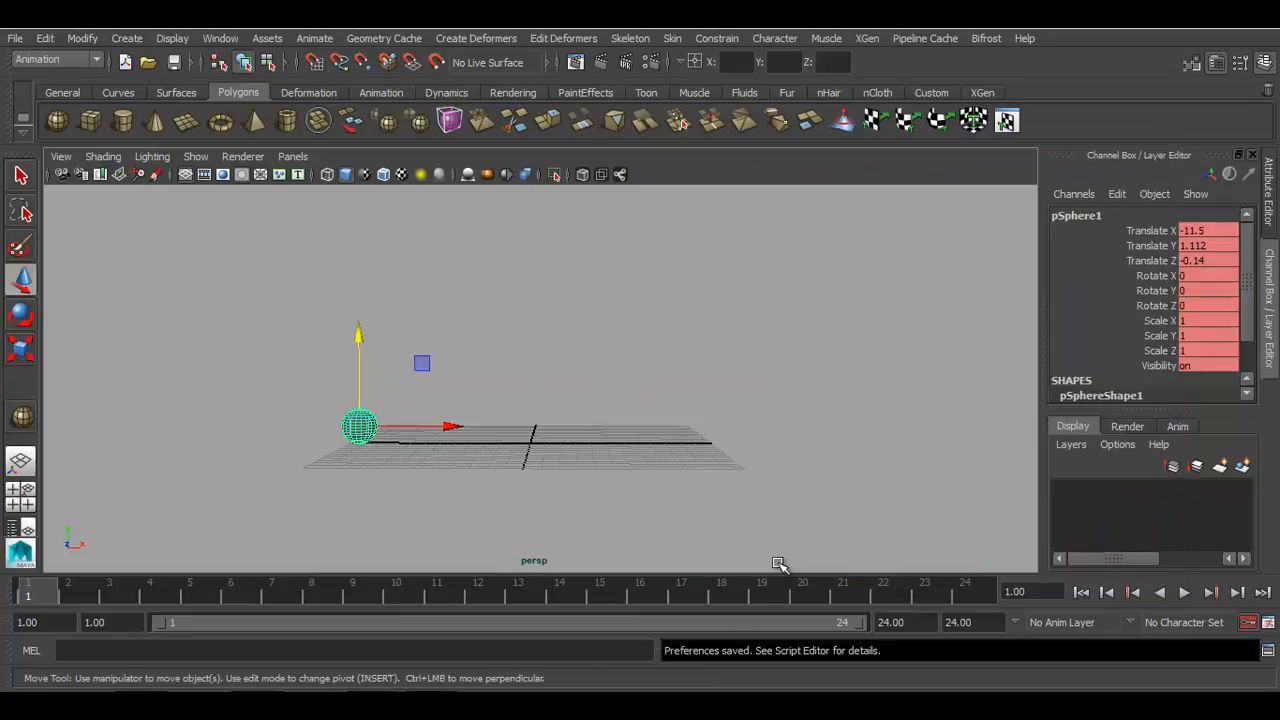
# - With the sphere reselected, inspect its Translate X and Translate Y keys separately, play the motion, and scrub back to frame 1
pyautogui.click(651, 404)
pyautogui.moveTo(605, 281); pyautogui.dragTo(185, 473)
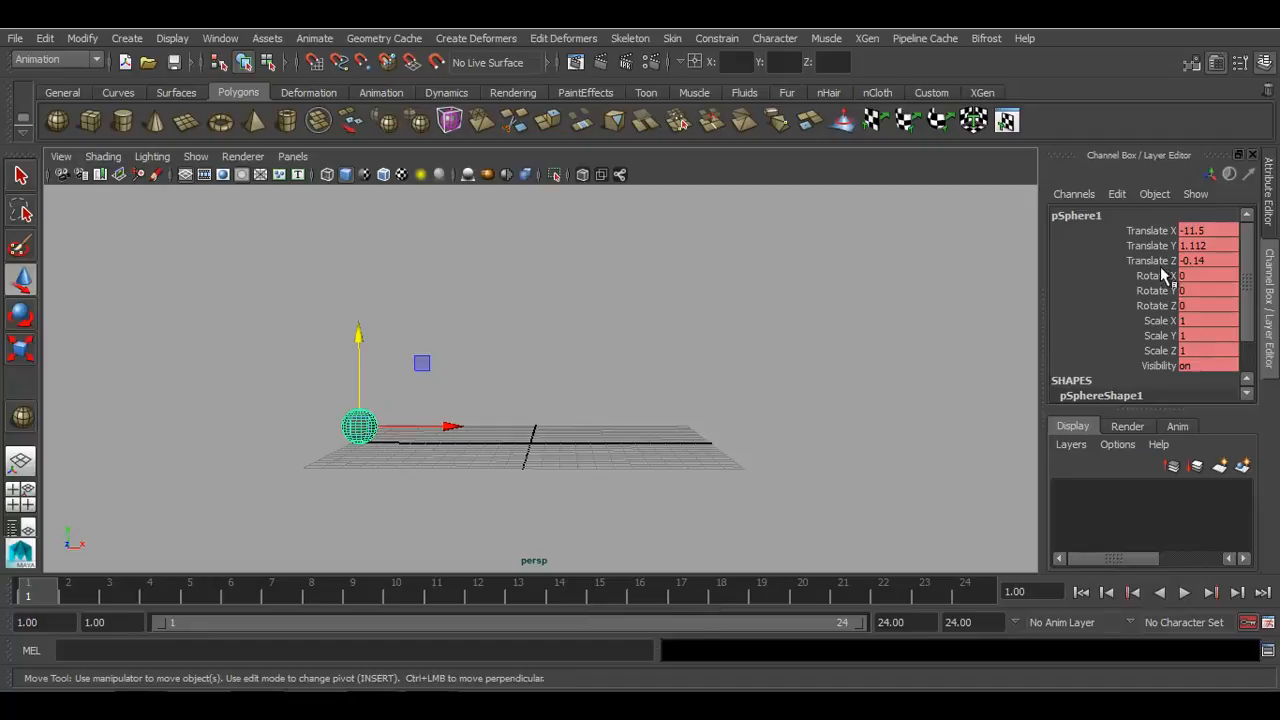
pyautogui.click(1155, 231)
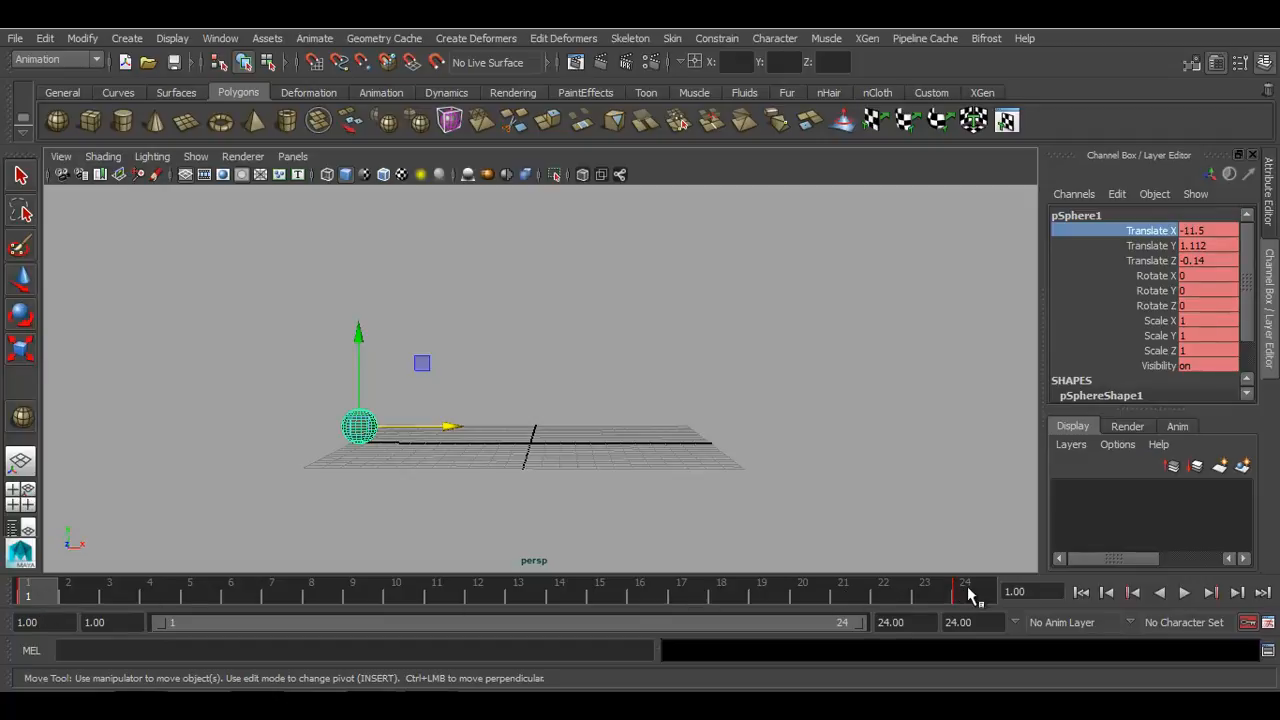
pyautogui.click(1130, 245)
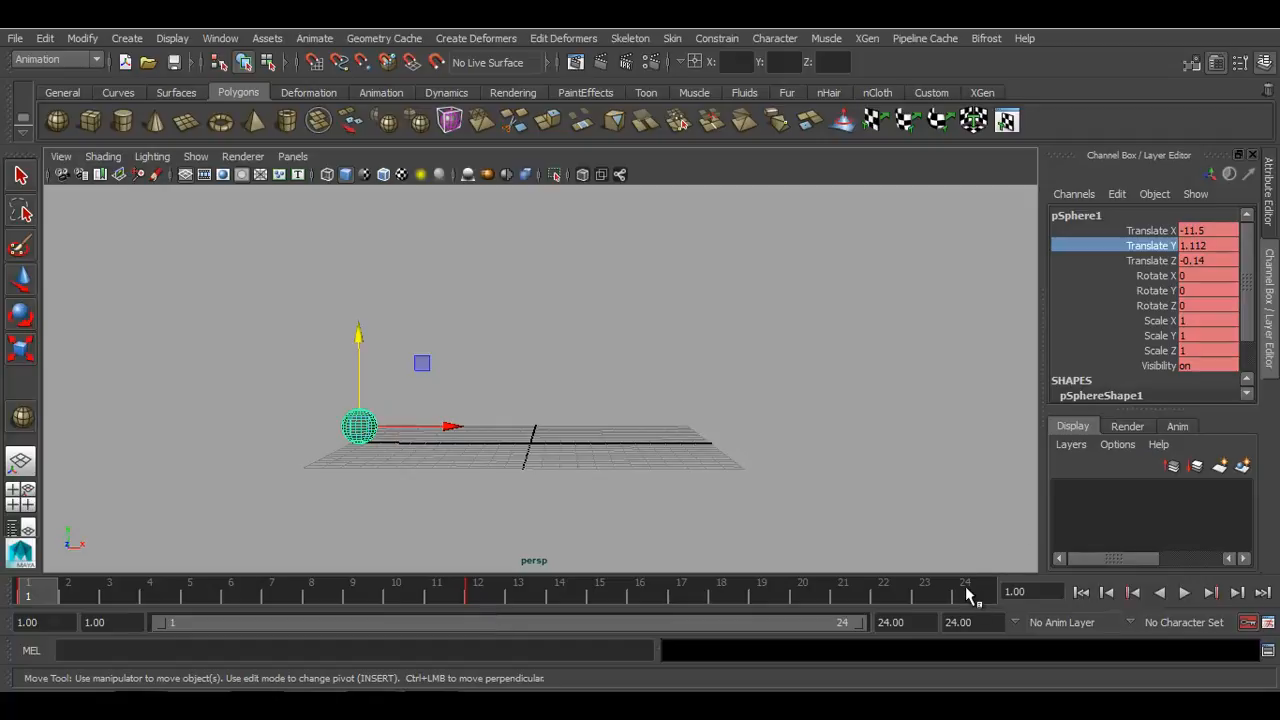
pyautogui.hotkey('alt', 'v')
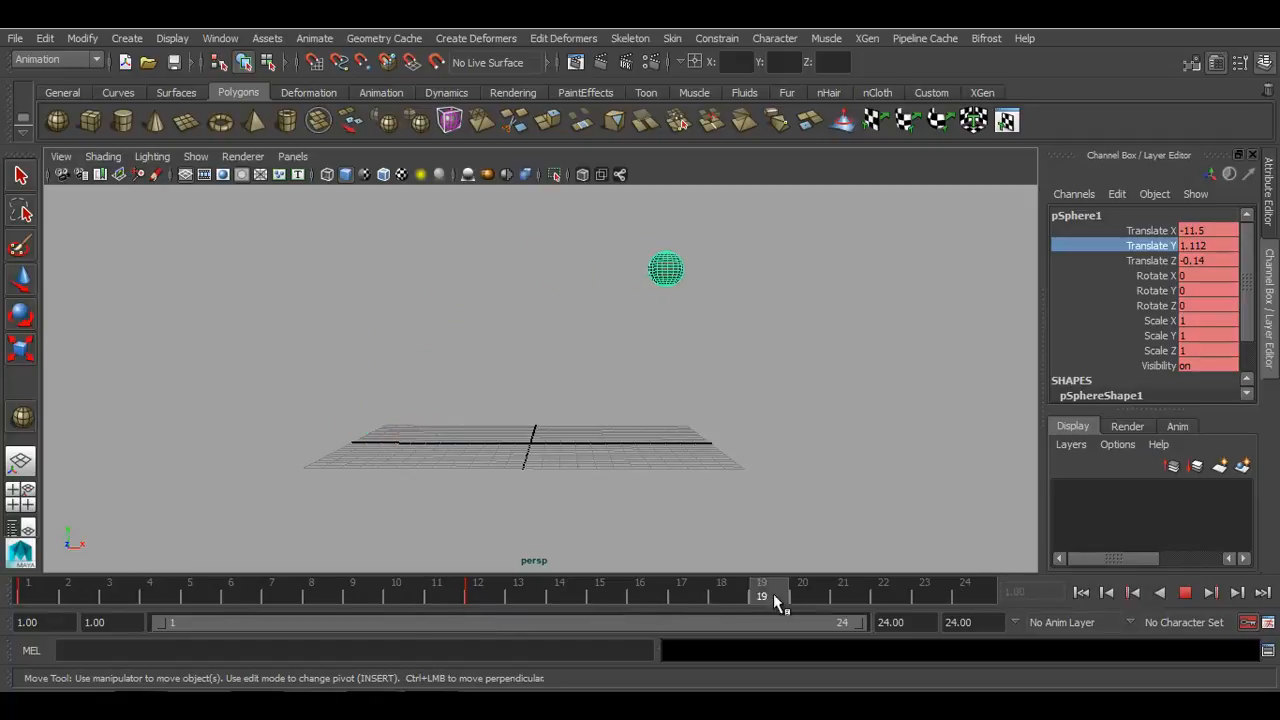
pyautogui.moveTo(936, 591); pyautogui.dragTo(14, 594)
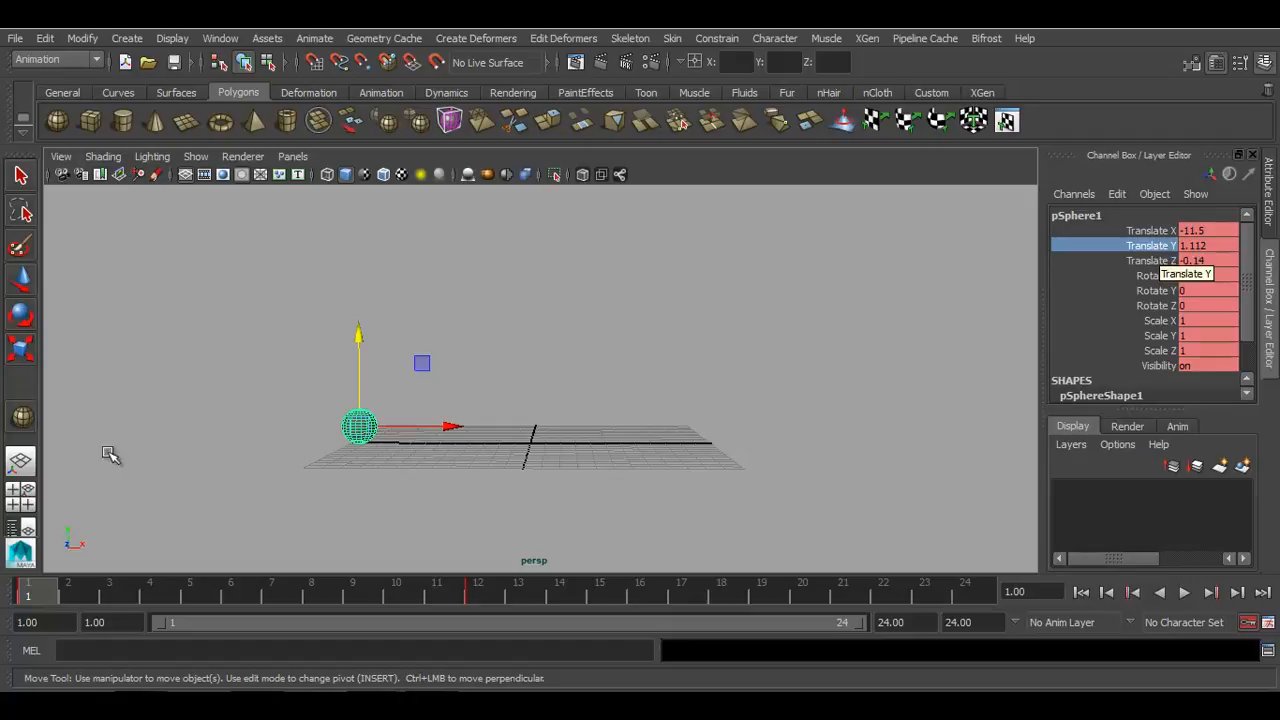
# - Copy the sphere's Translate Y key at frame 1 and paste it at frame 24
pyautogui.rightClick(30, 592)
pyautogui.click(115, 352)
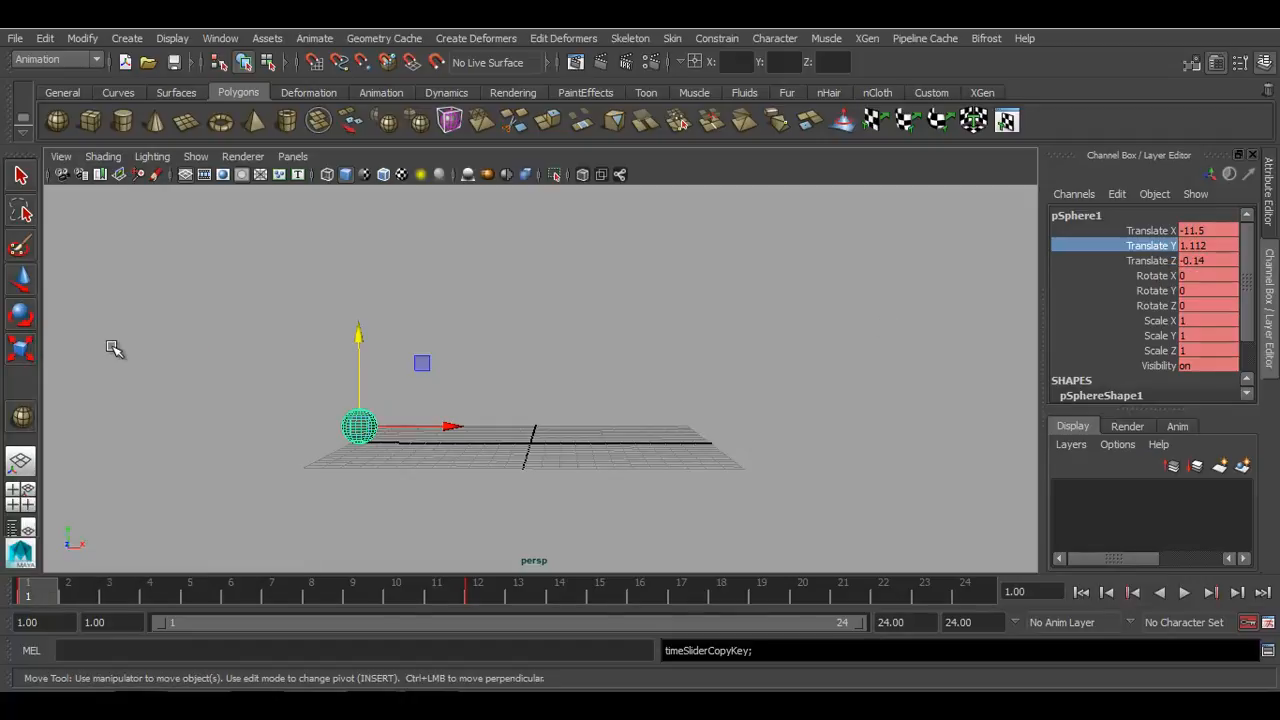
pyautogui.click(966, 592)
pyautogui.rightClick(966, 596)
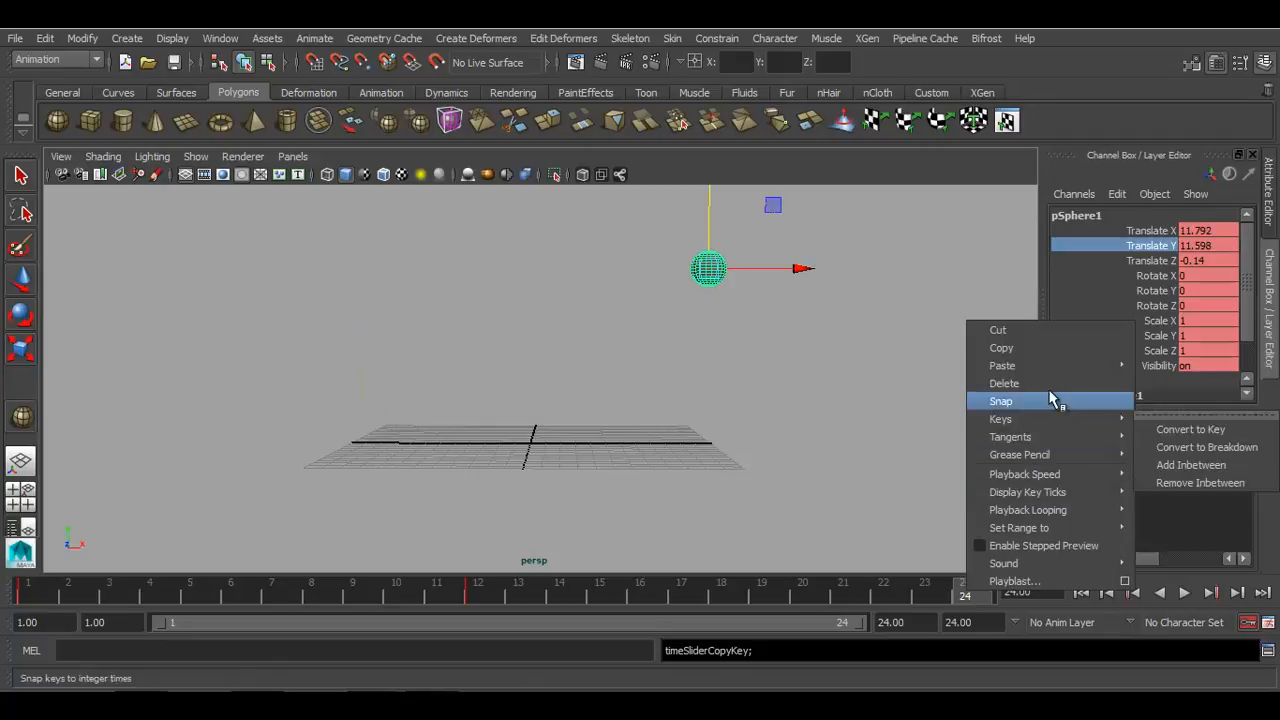
pyautogui.moveTo(1120, 372)
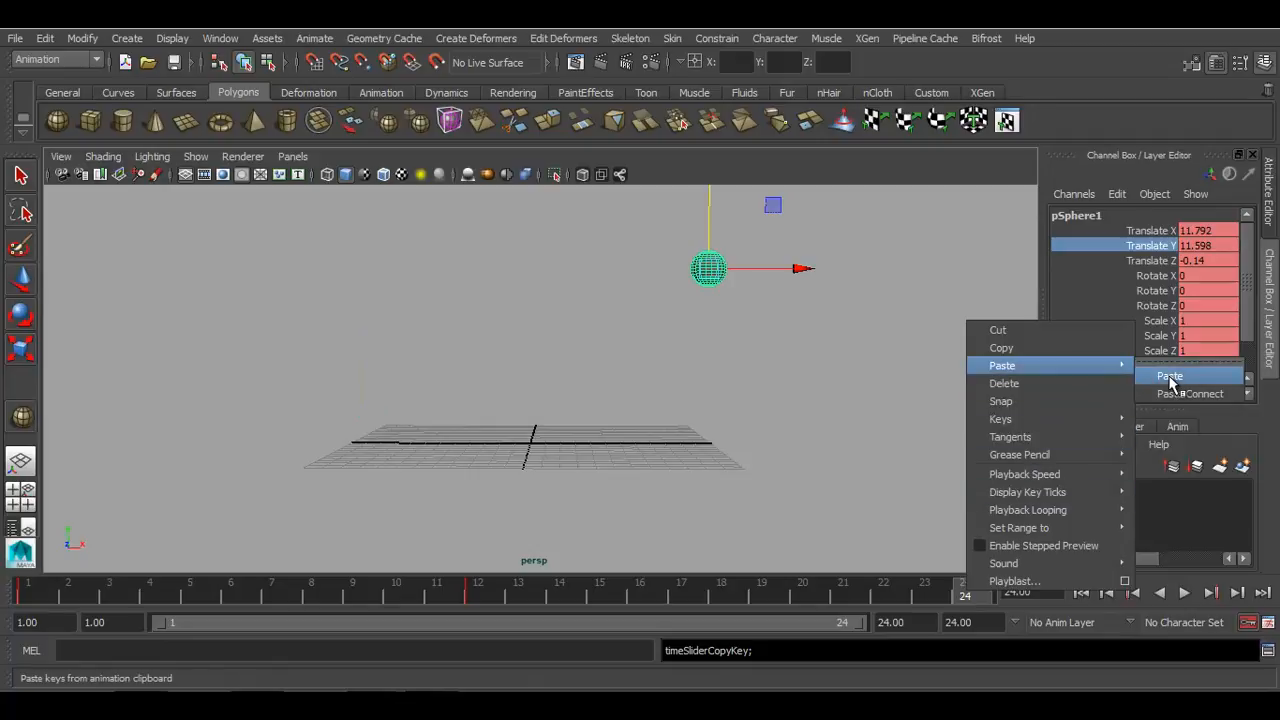
pyautogui.click(1170, 376)
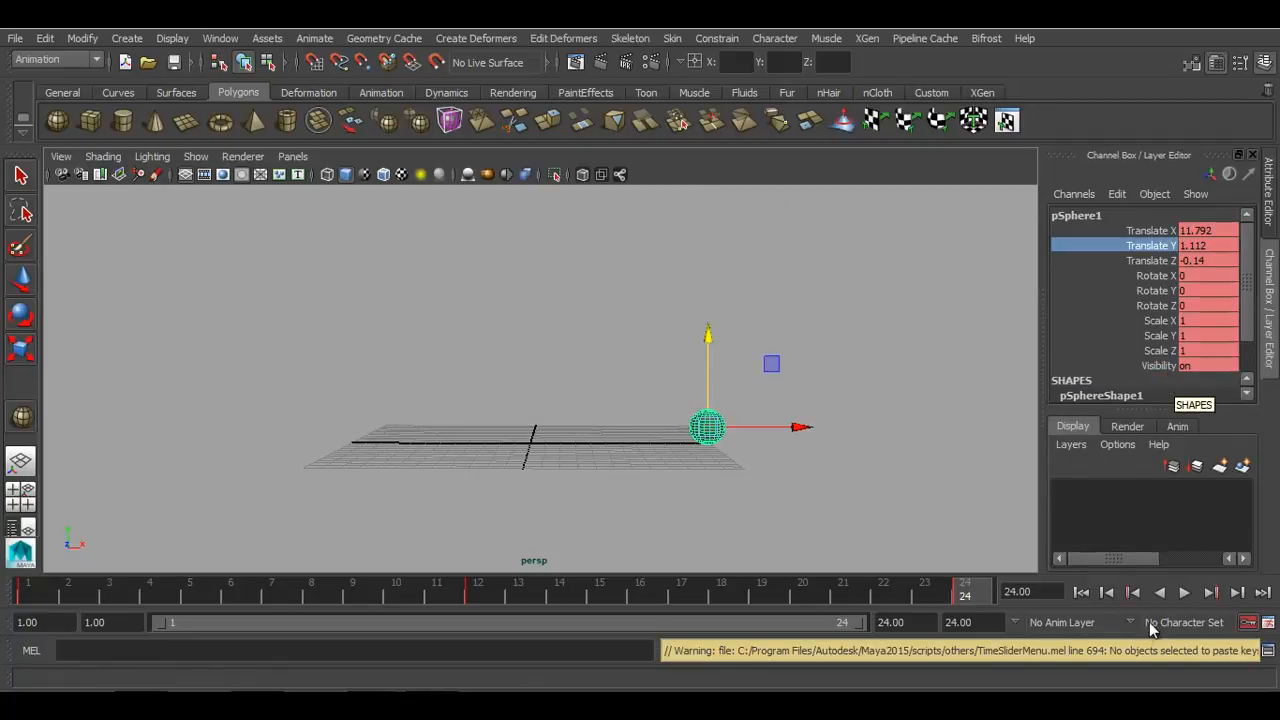
# - Play the sphere's arc animation from the start and stop the playback
pyautogui.click(1082, 594)
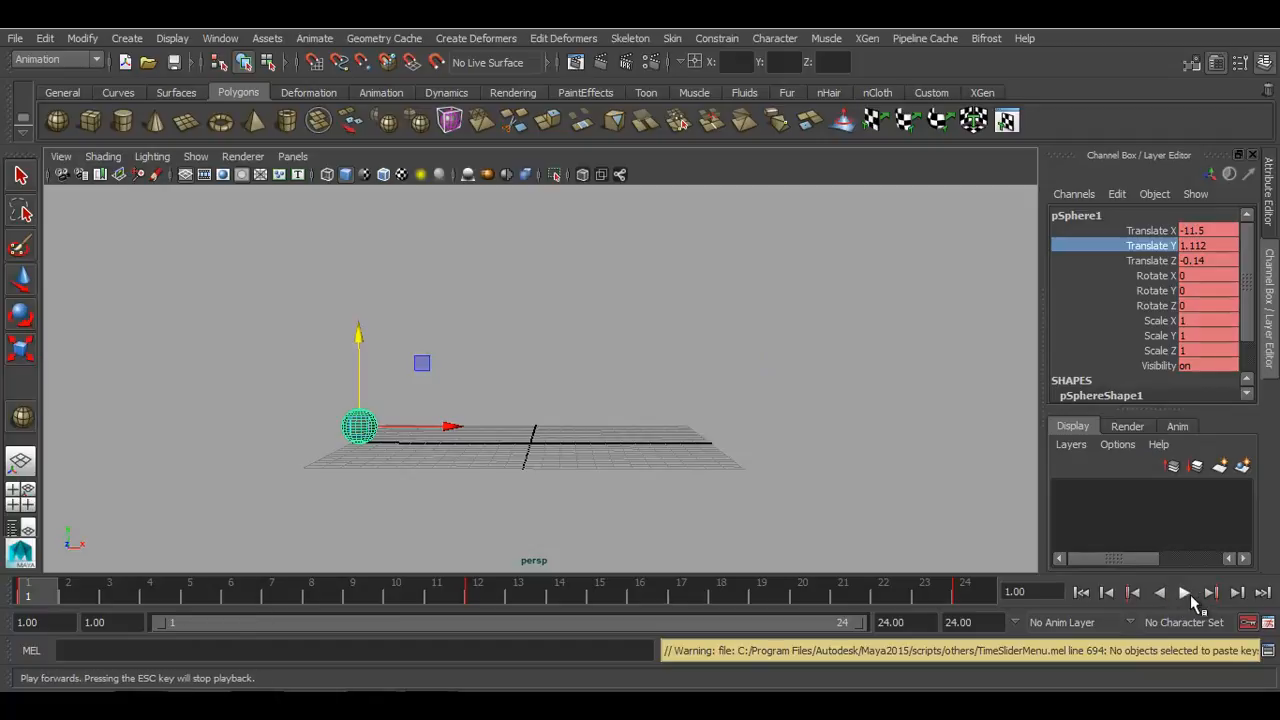
pyautogui.click(1186, 593)
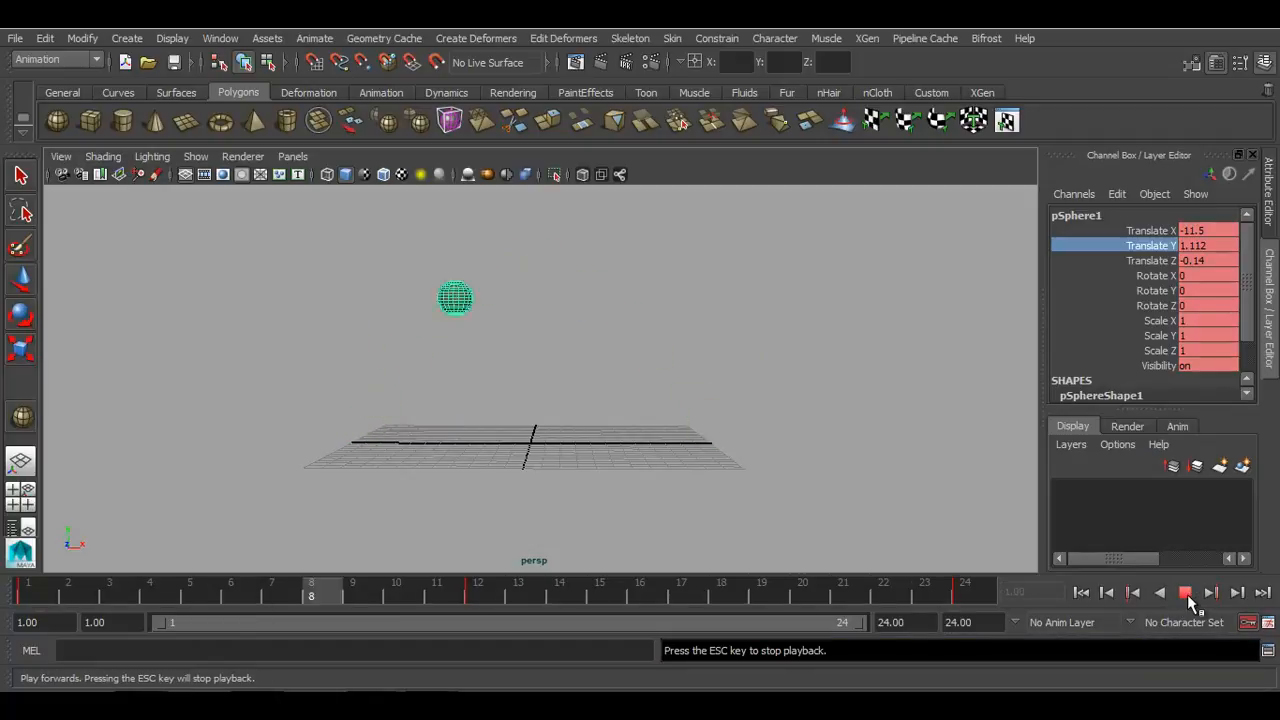
pyautogui.click(1186, 593)
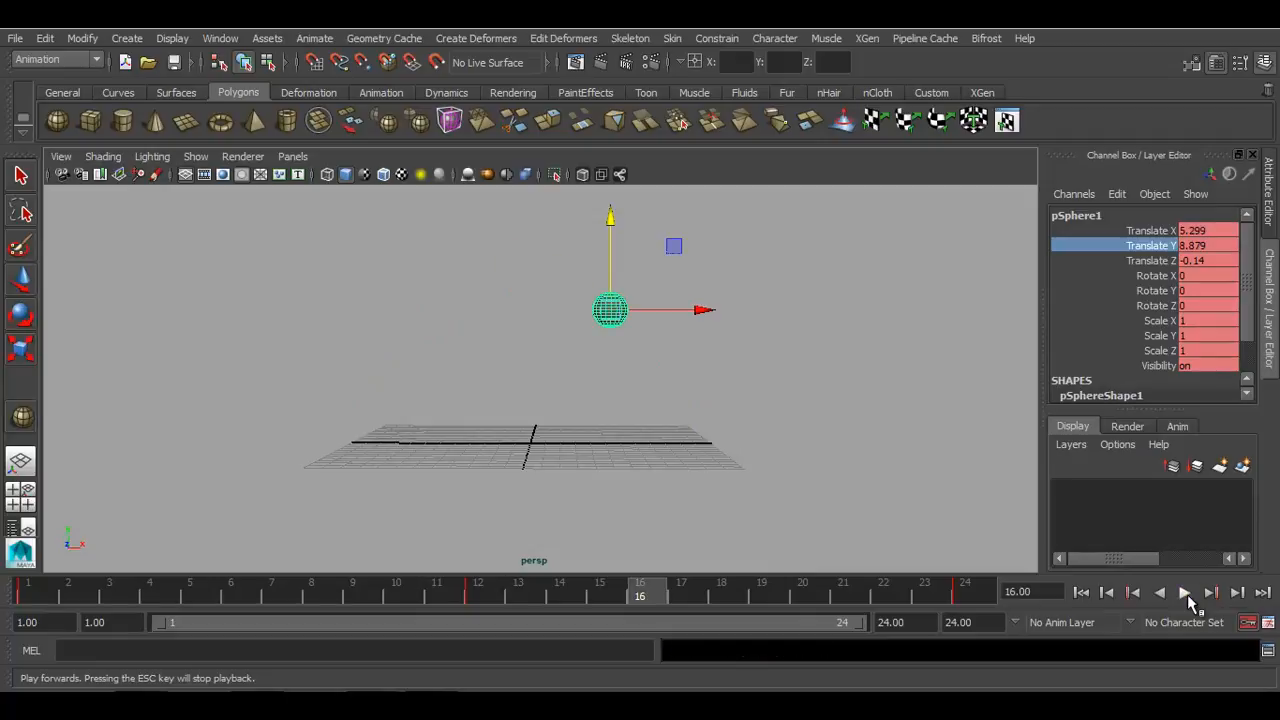
# - Set Key ticks to Active in the Time Slider preferences and save, and review the playback, ending at frame 1
pyautogui.click(1268, 622)
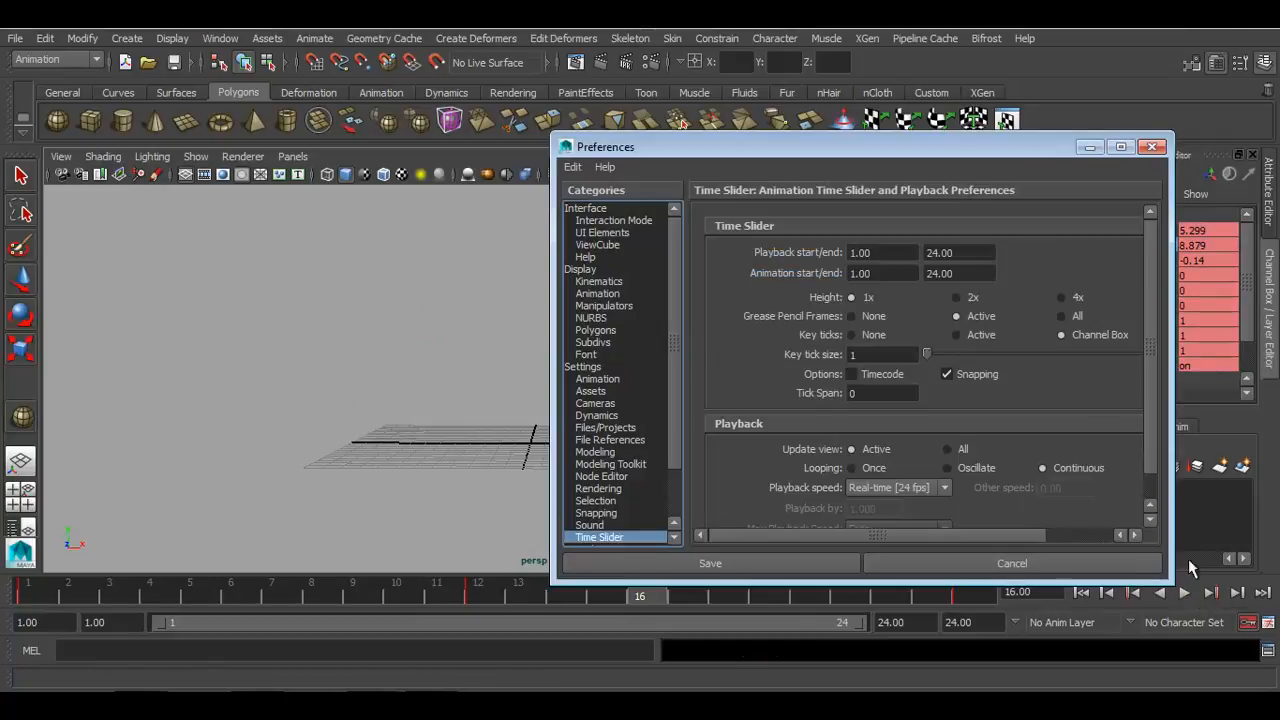
pyautogui.click(968, 335)
pyautogui.click(731, 566)
pyautogui.hotkey('alt', 'v')
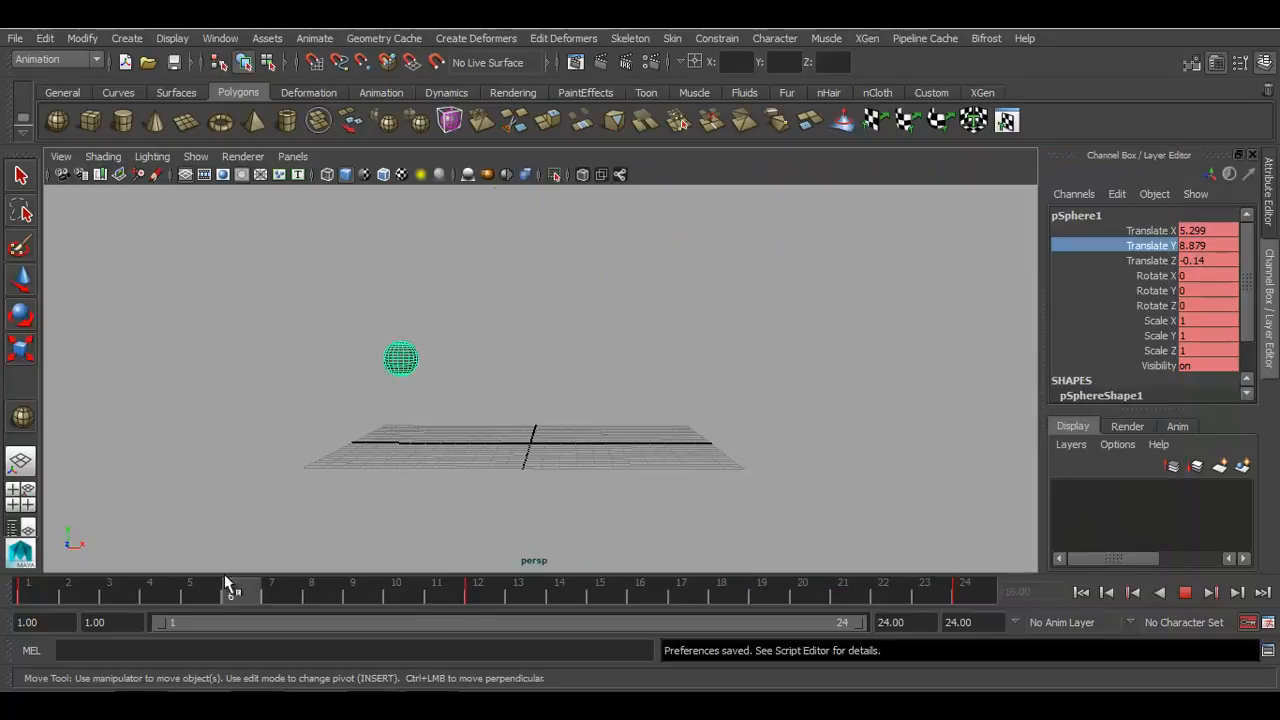
pyautogui.moveTo(955, 598); pyautogui.dragTo(14, 557)
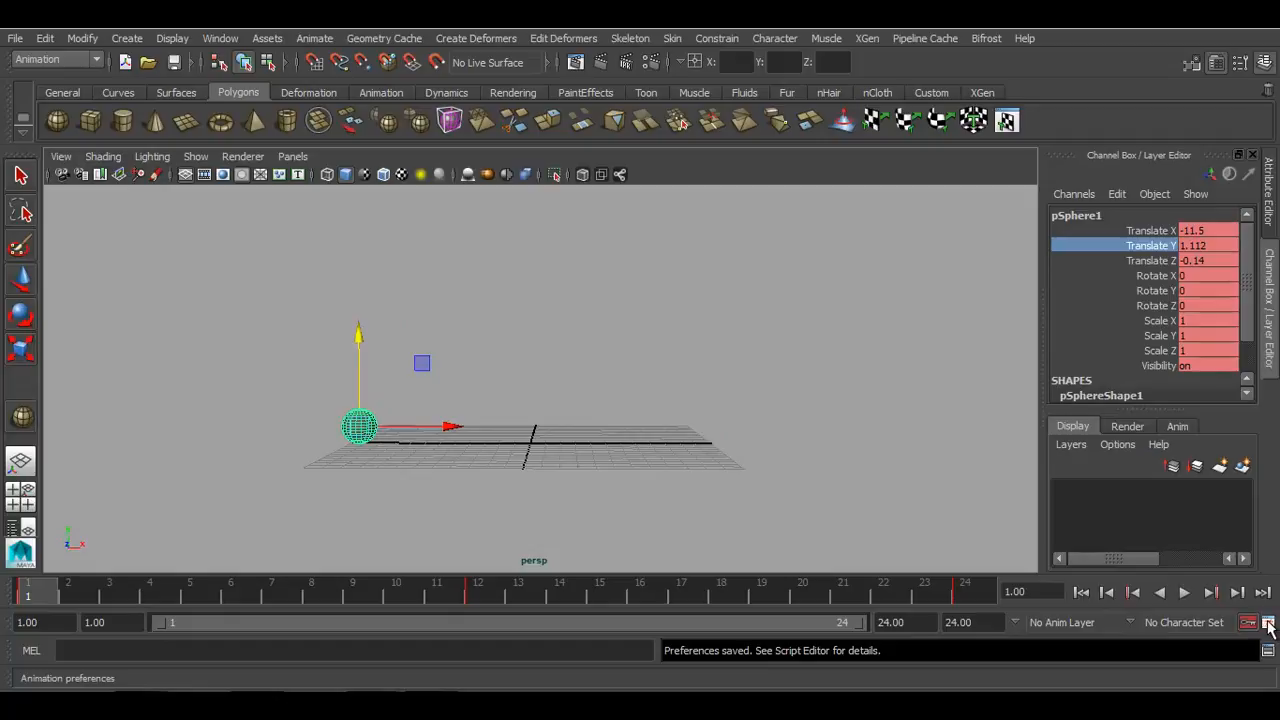
# - In the Time Slider preferences, try the 2x and 4x timeline heights and return the height to 1x
pyautogui.click(1268, 624)
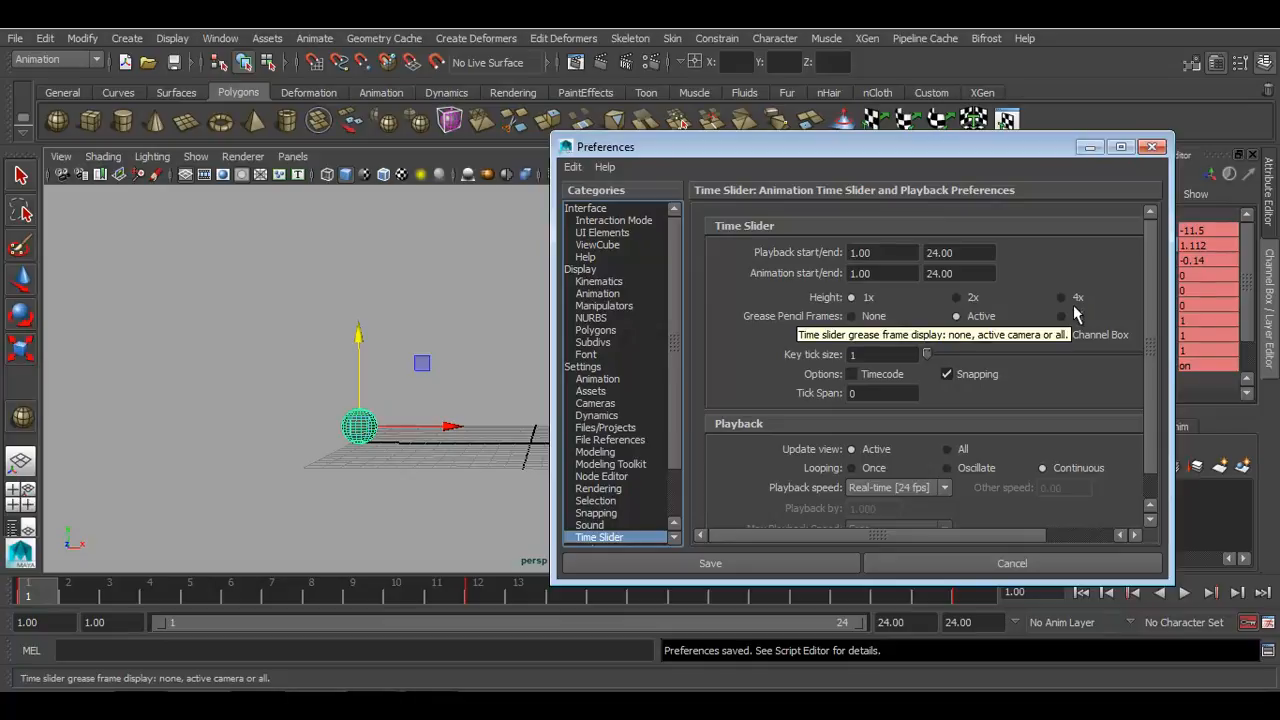
pyautogui.moveTo(810, 151); pyautogui.dragTo(754, 74)
pyautogui.click(912, 223)
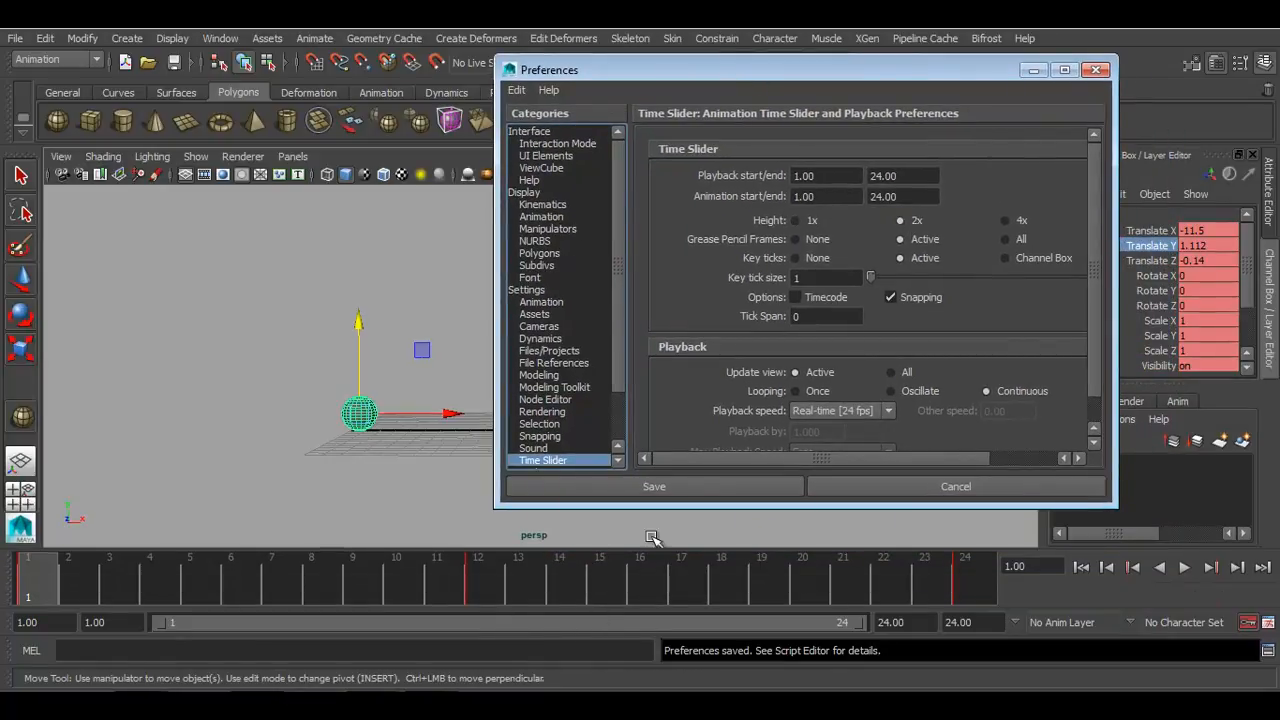
pyautogui.click(1005, 221)
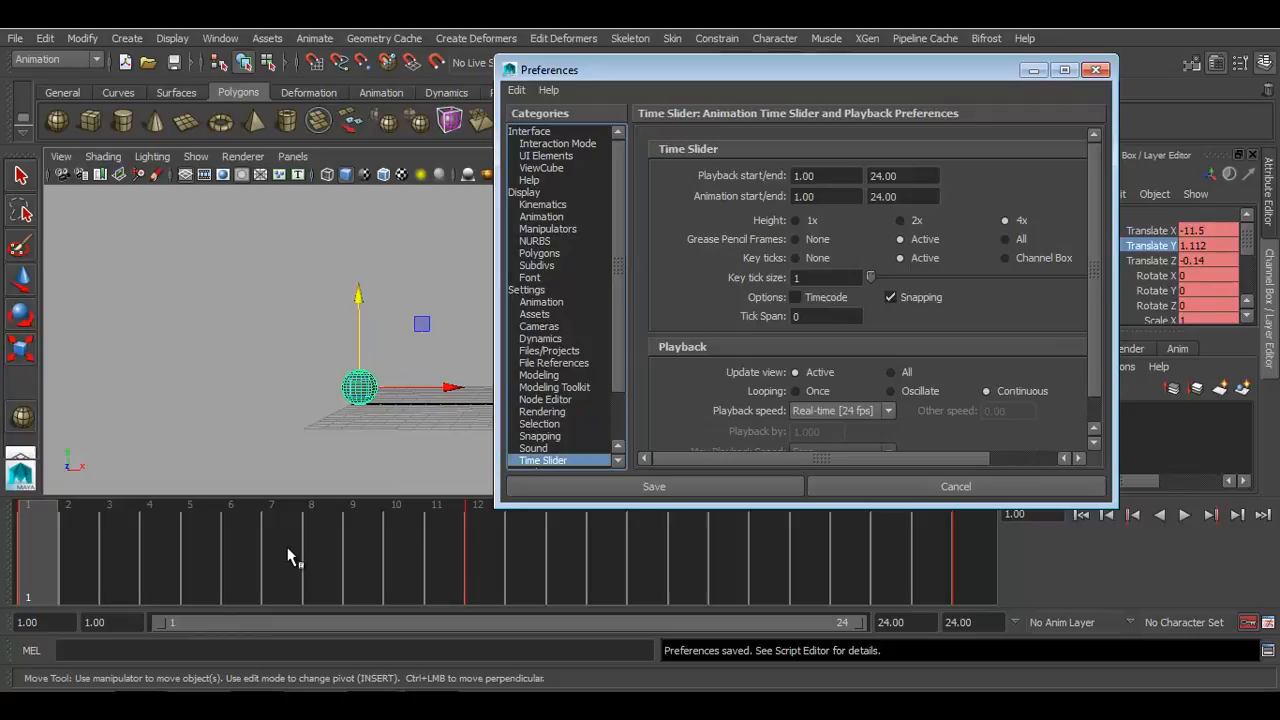
pyautogui.click(811, 224)
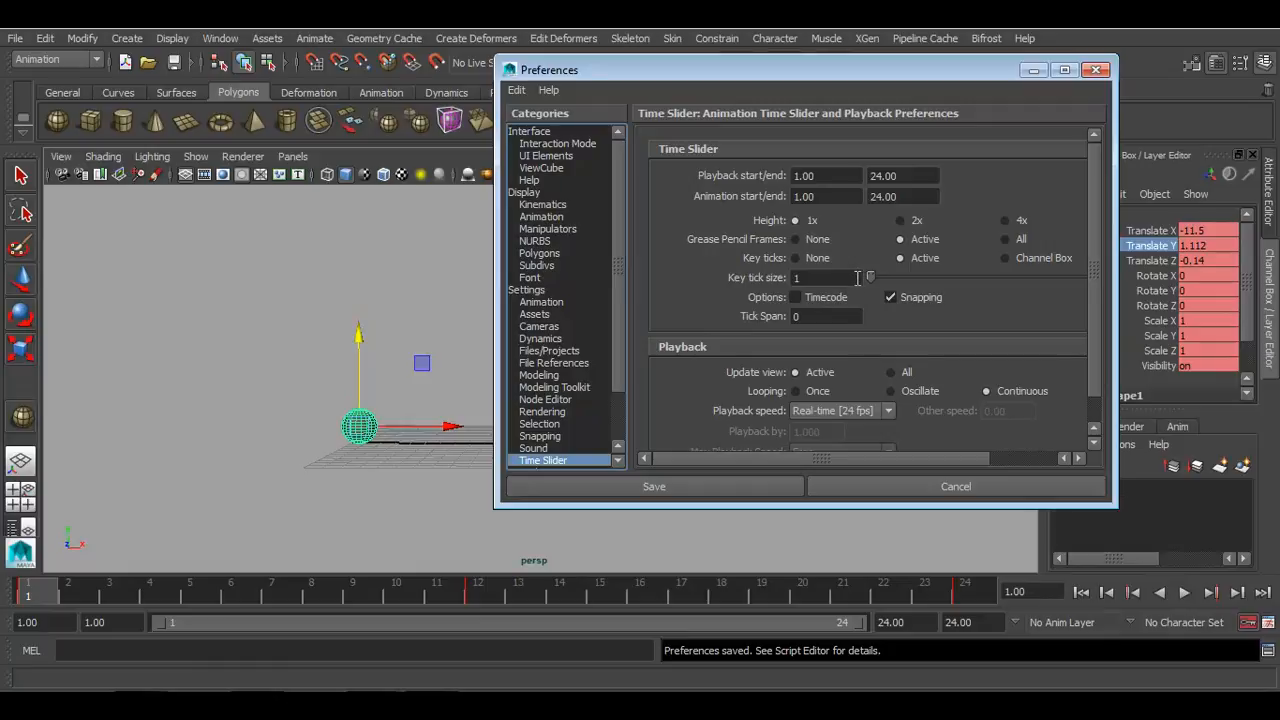
# - Try larger key tick sizes, starting with 2, and return the key tick size to 1
pyautogui.moveTo(870, 278); pyautogui.dragTo(946, 280)
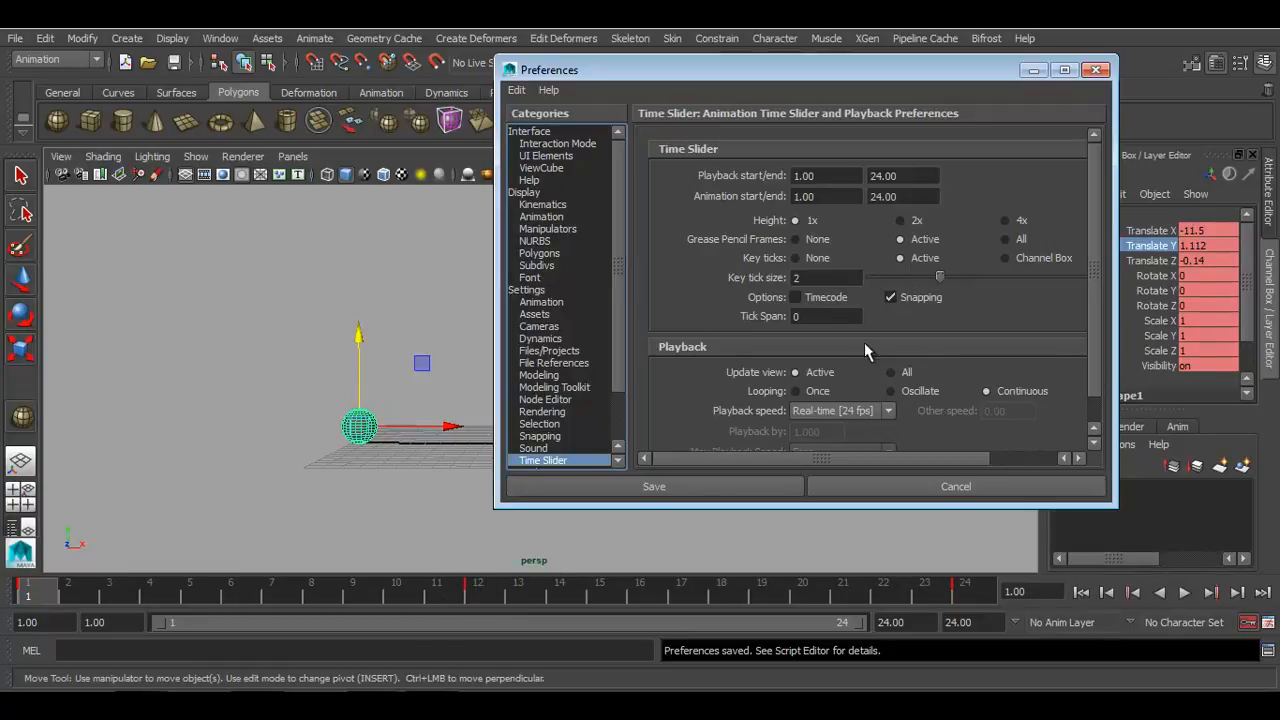
pyautogui.moveTo(940, 284); pyautogui.dragTo(1008, 273)
pyautogui.moveTo(938, 283); pyautogui.dragTo(870, 283)
# - Try the Timecode display on the time slider, turn it off again, and save the preferences
pyautogui.click(820, 299)
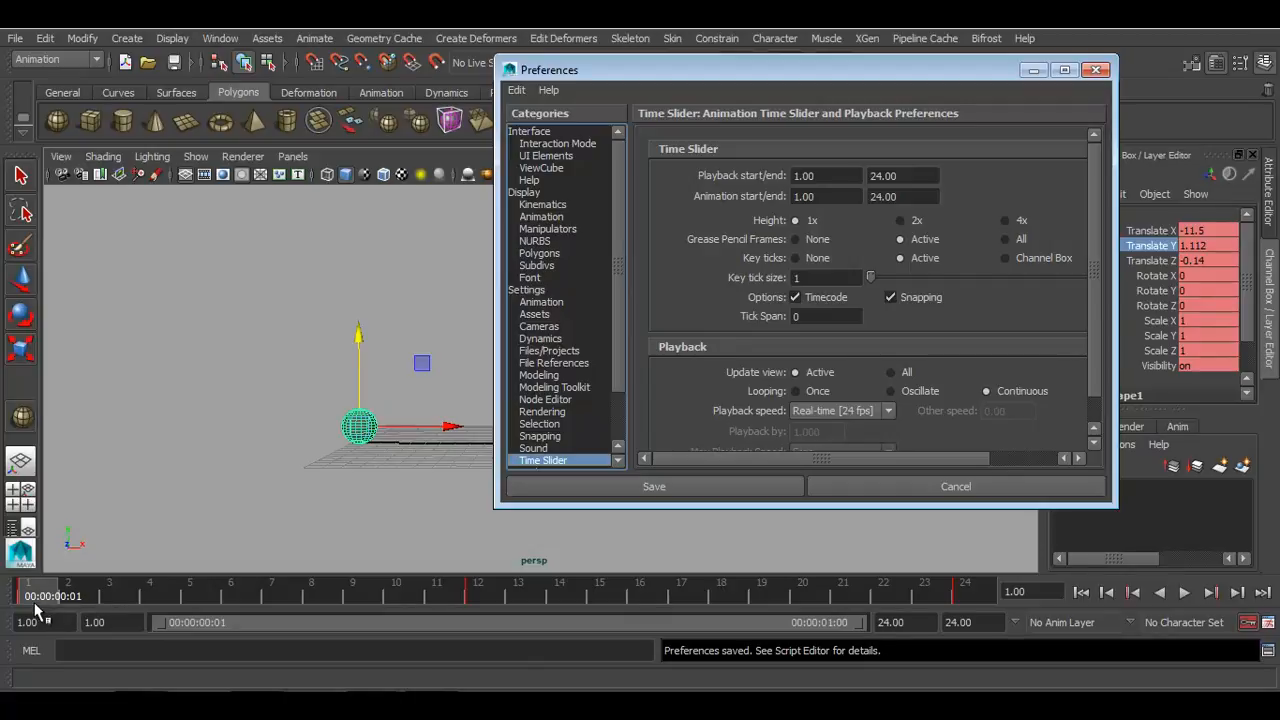
pyautogui.click(813, 308)
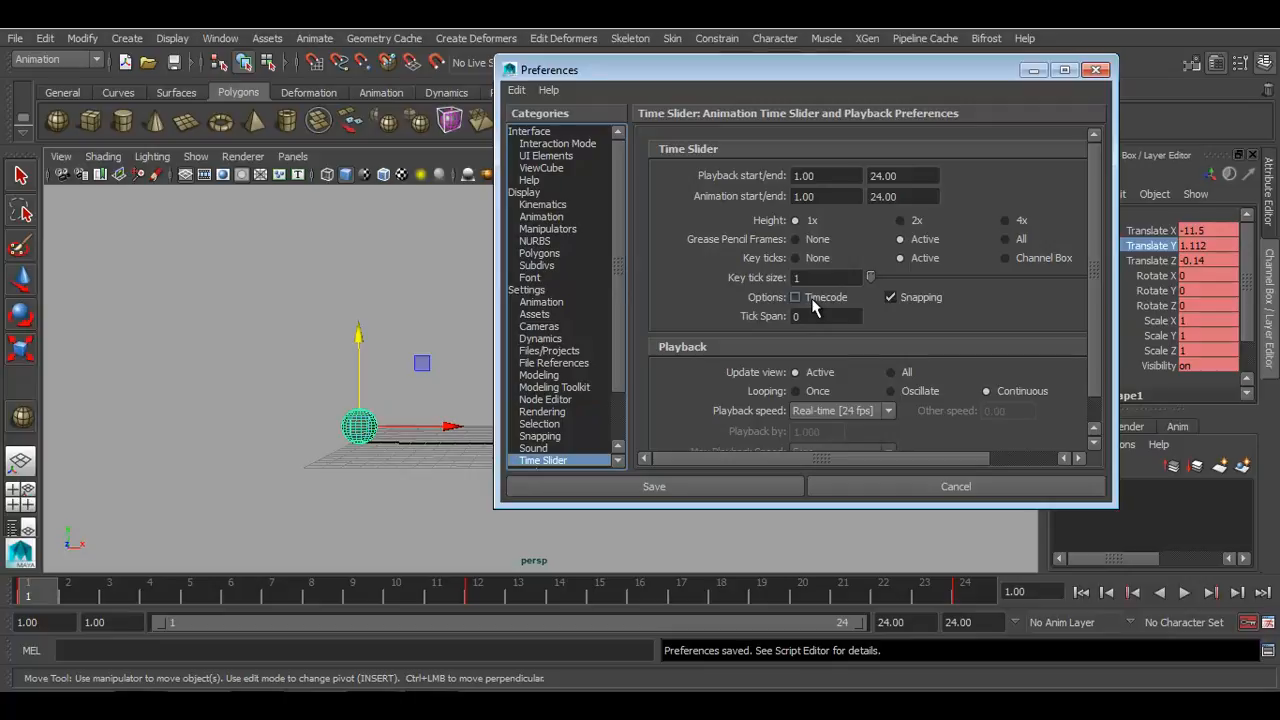
pyautogui.click(728, 488)
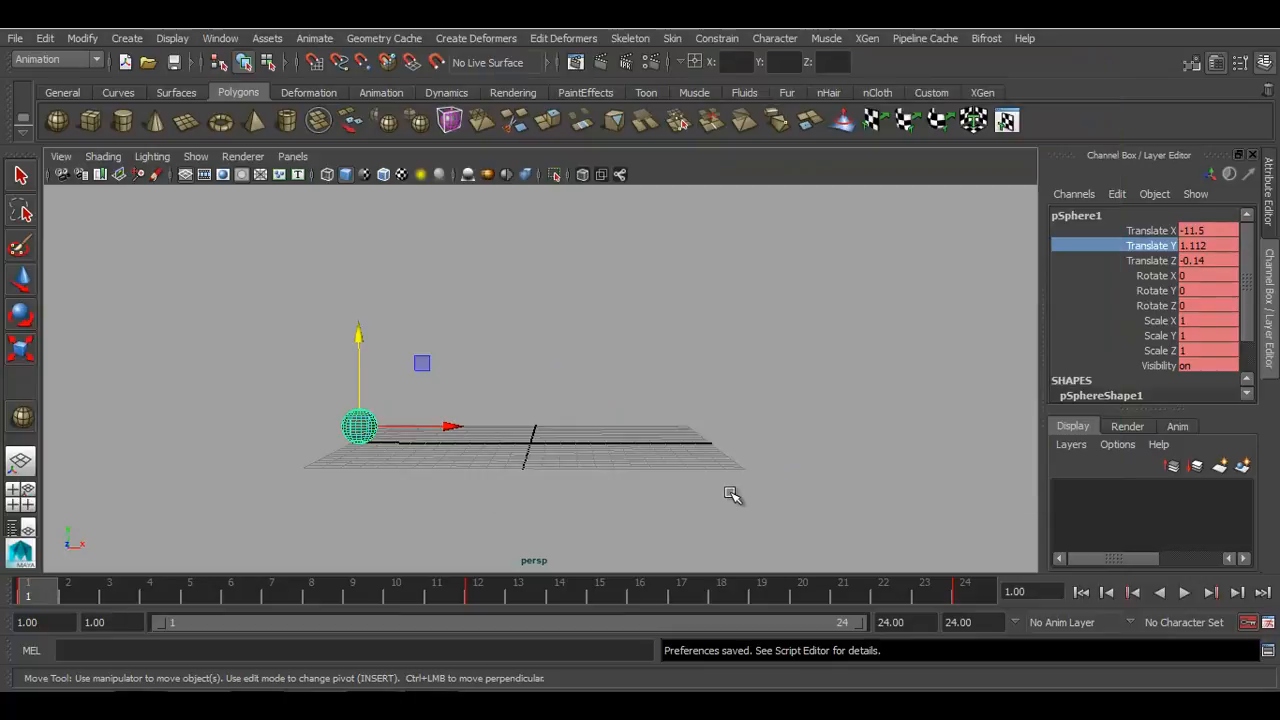
# - Play the sphere animation once more, stop it, and return to frame 1
pyautogui.click(1184, 592)
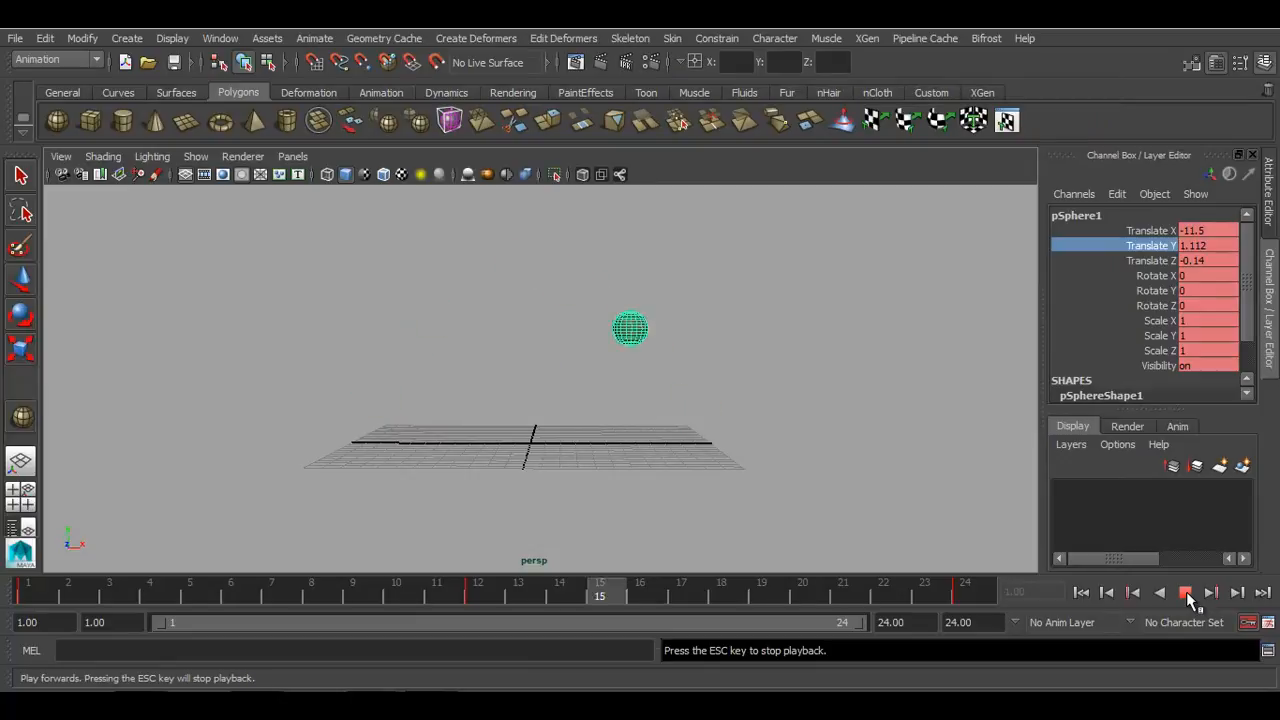
pyautogui.click(1186, 592)
pyautogui.click(1081, 592)
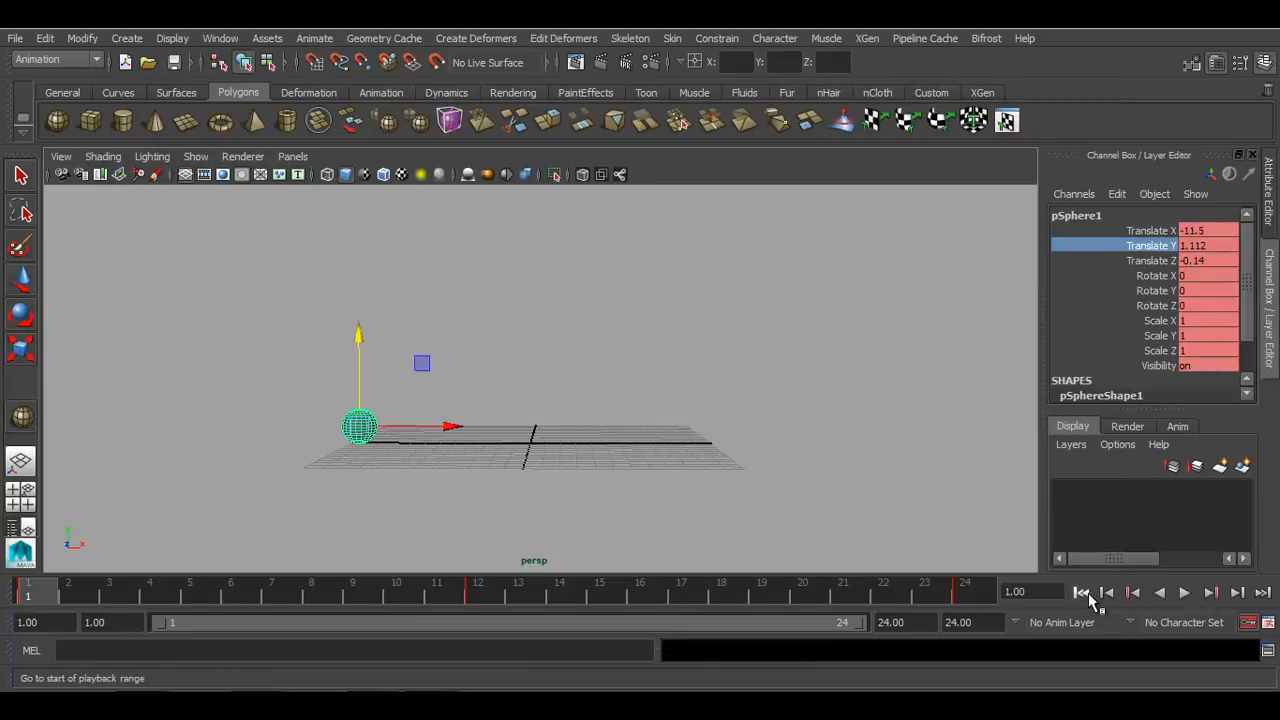